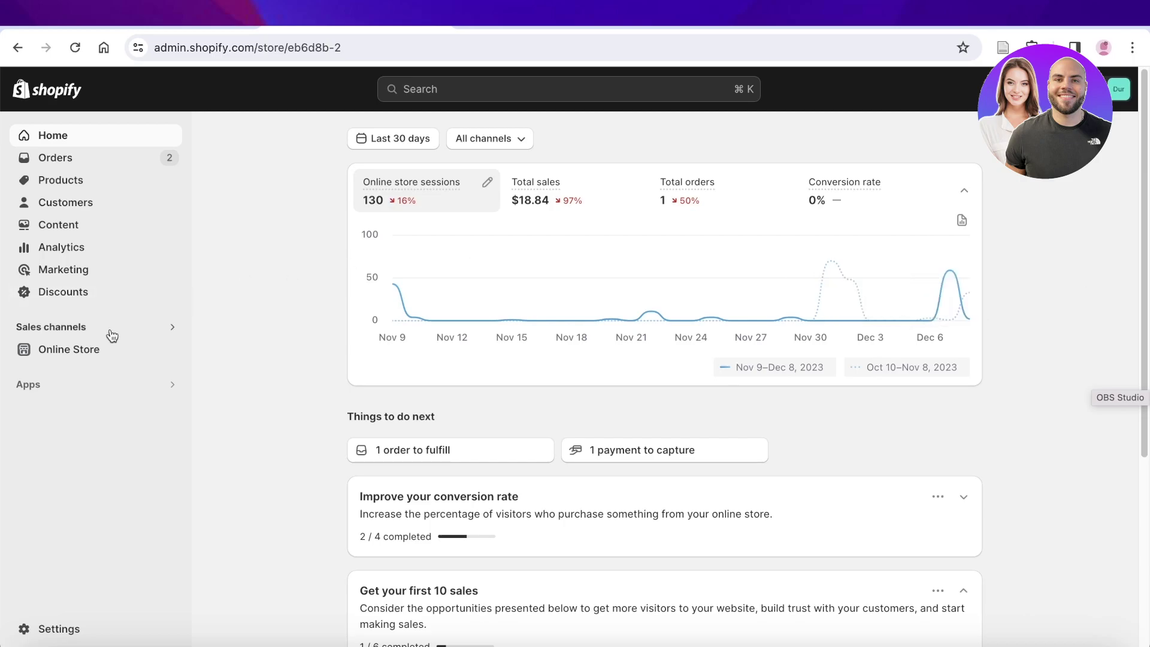
View the live online store and look through its home page from the banner to the product listings.
click(170, 352)
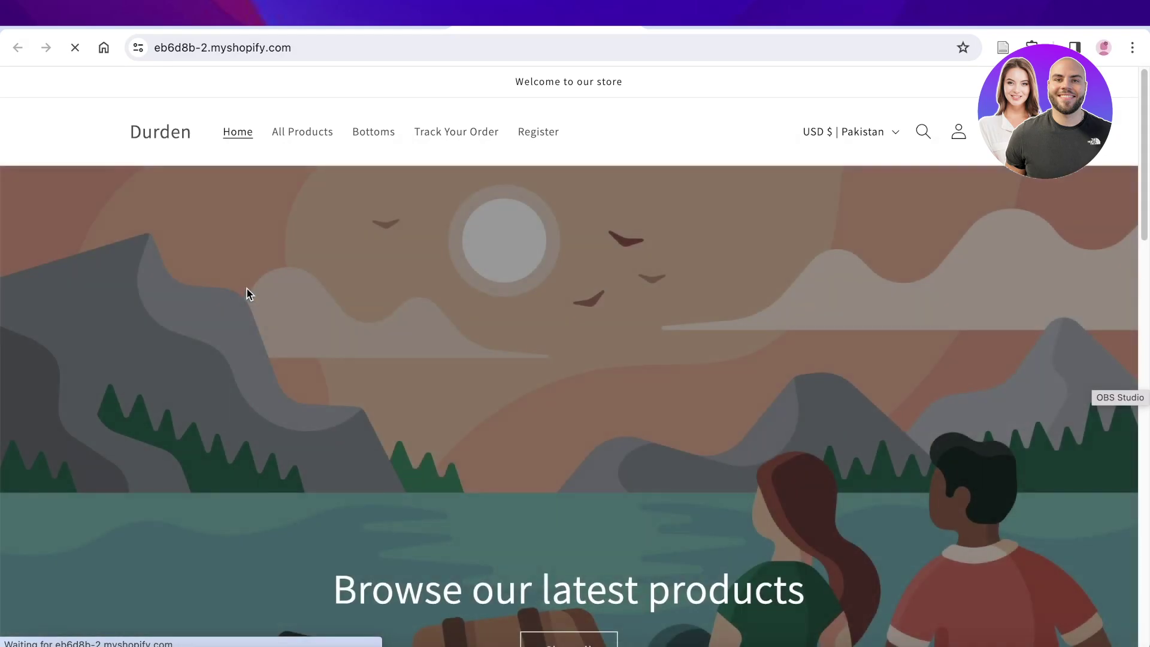
scroll(252, 297, down, 7)
scroll(701, 252, down, 4)
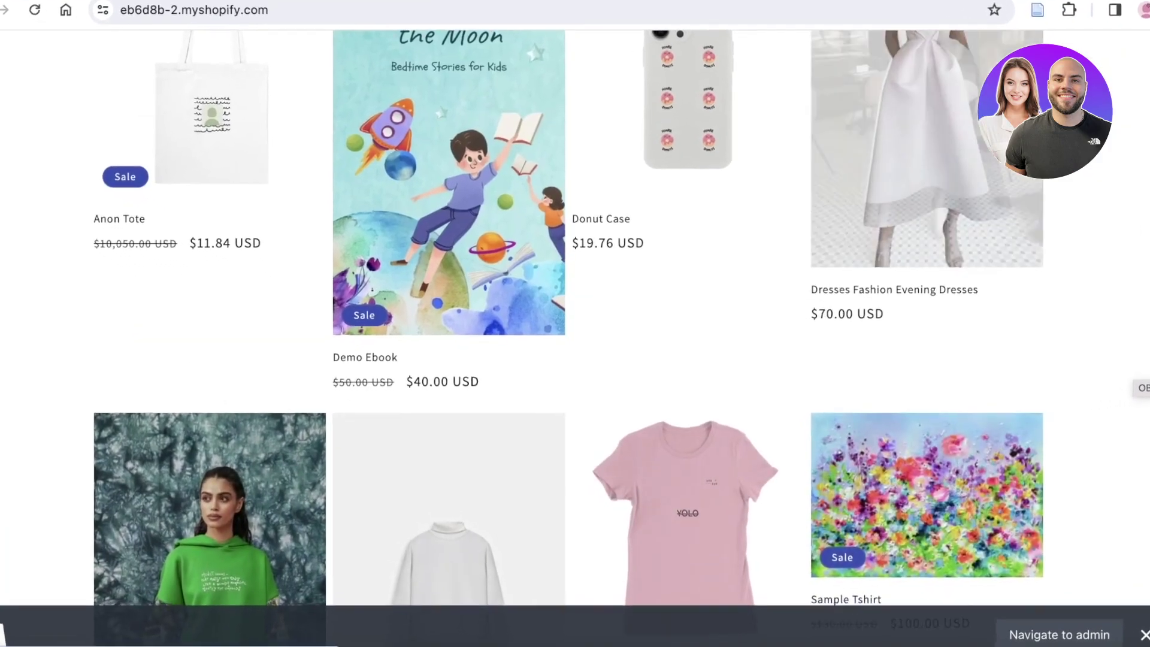
scroll(1139, 218, down, 5)
scroll(1140, 219, up, 15)
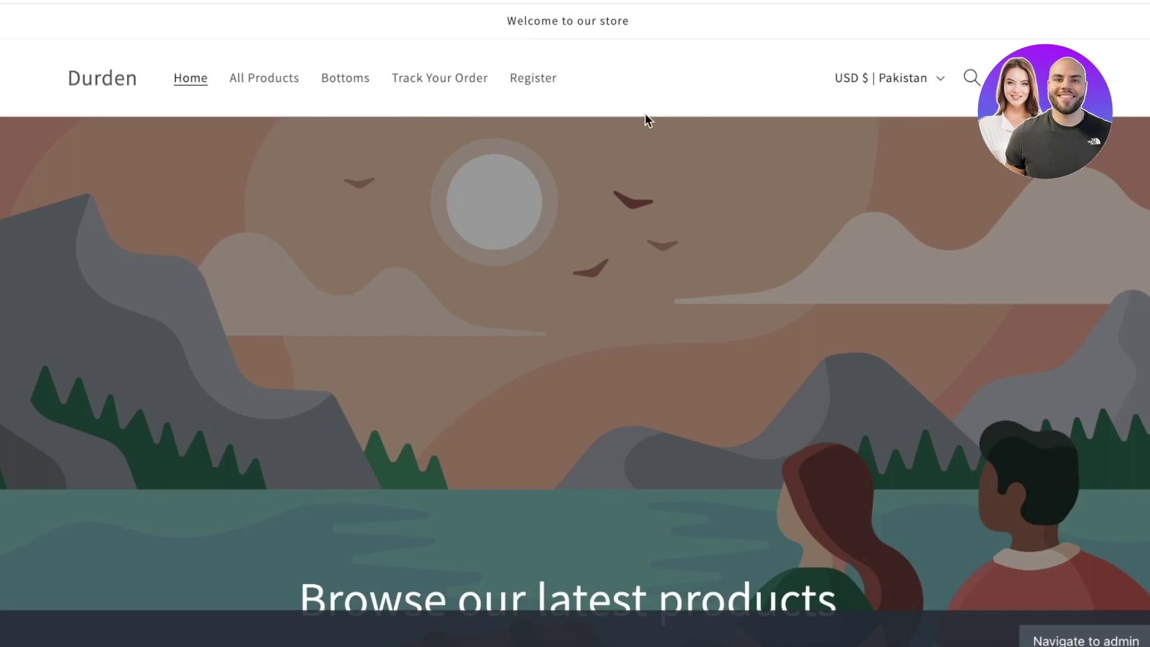
scroll(646, 123, down, 5)
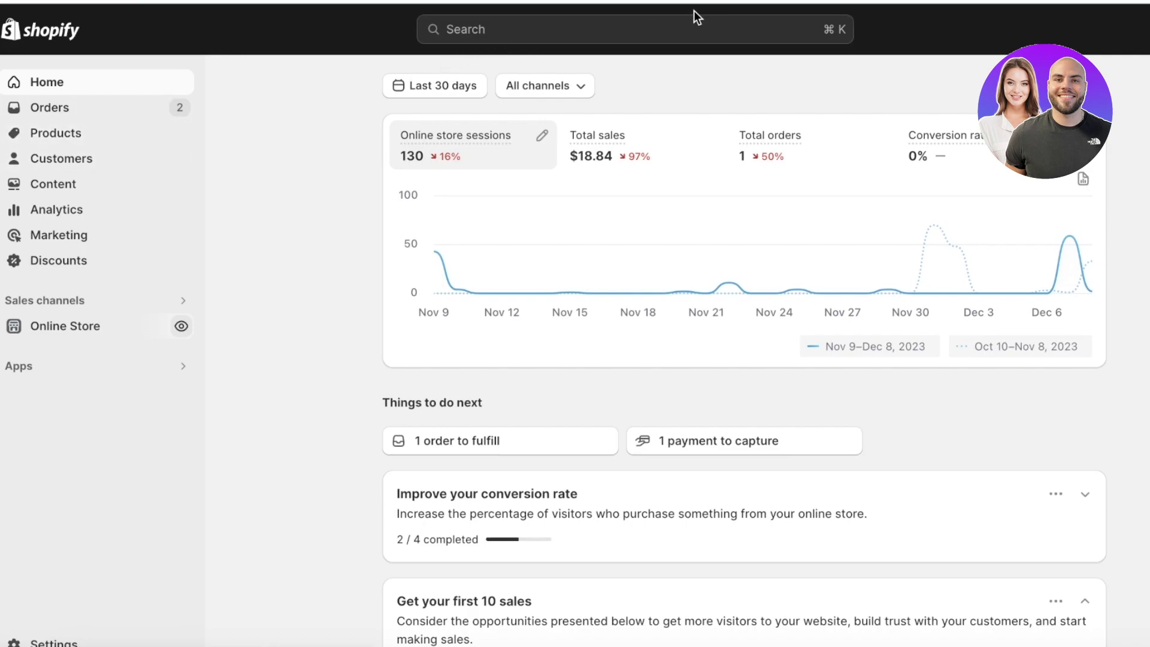
Go to the online store's themes and open the current Dawn theme for customization.
click(94, 339)
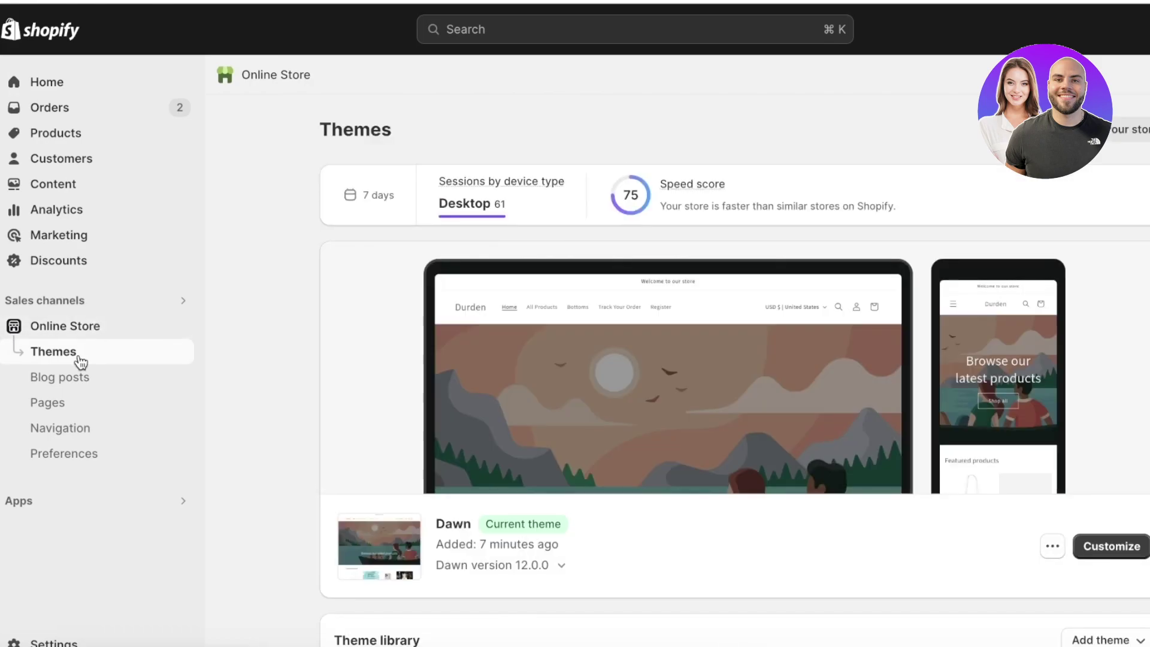
scroll(539, 344, down, 7)
scroll(861, 259, up, 5)
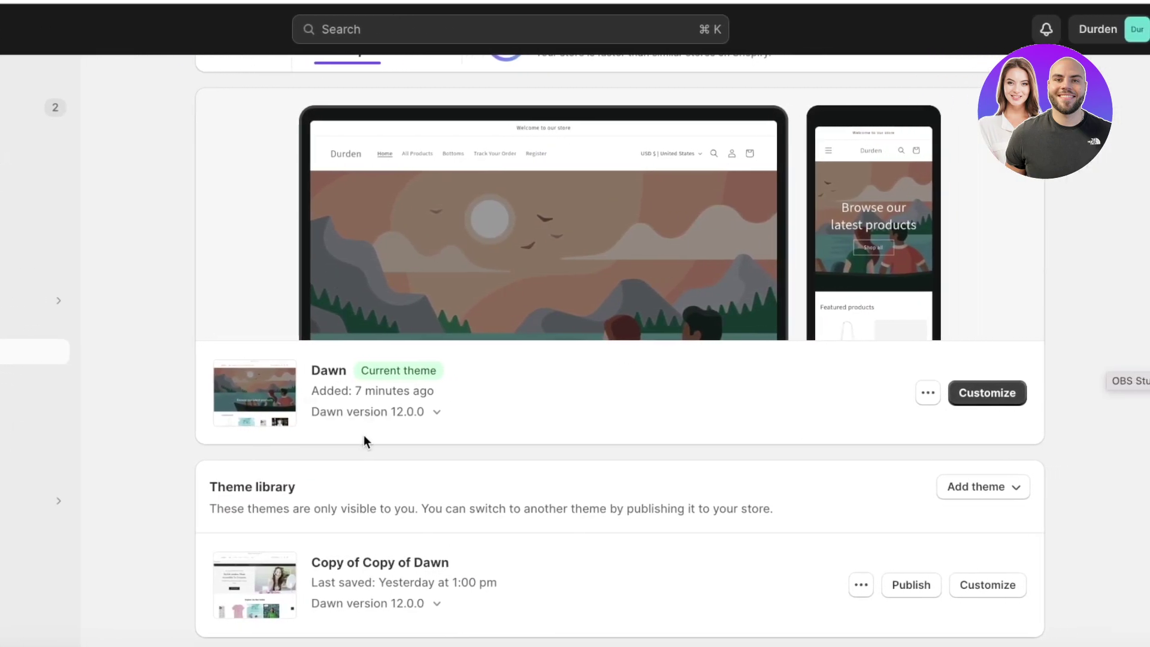
click(928, 393)
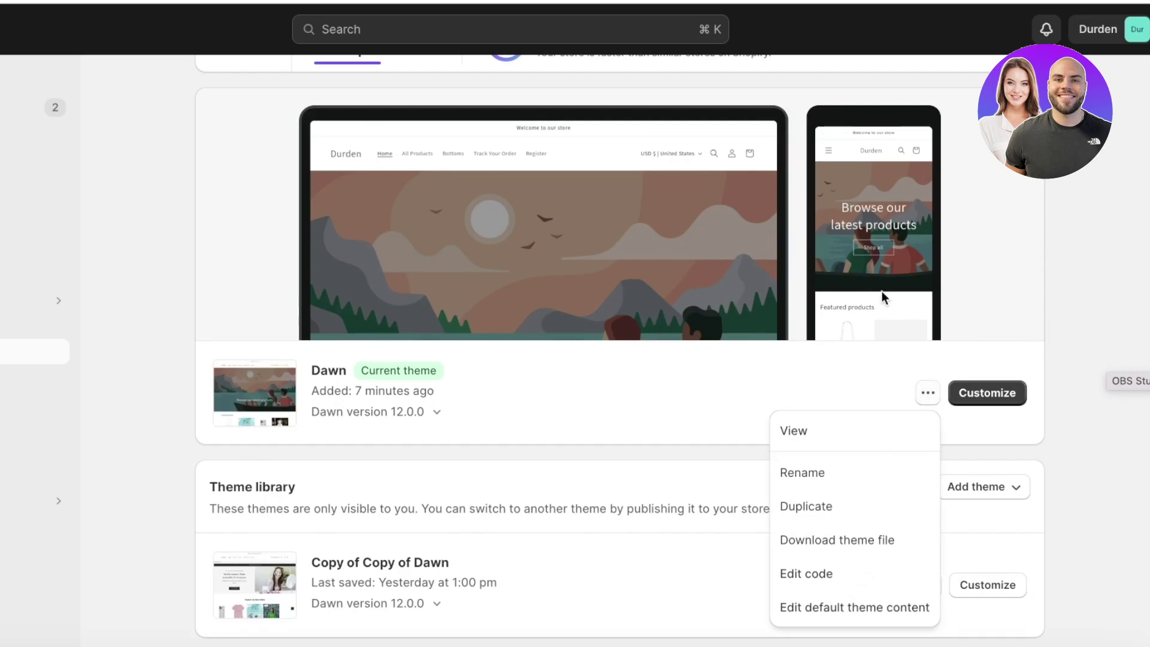
click(922, 331)
click(964, 393)
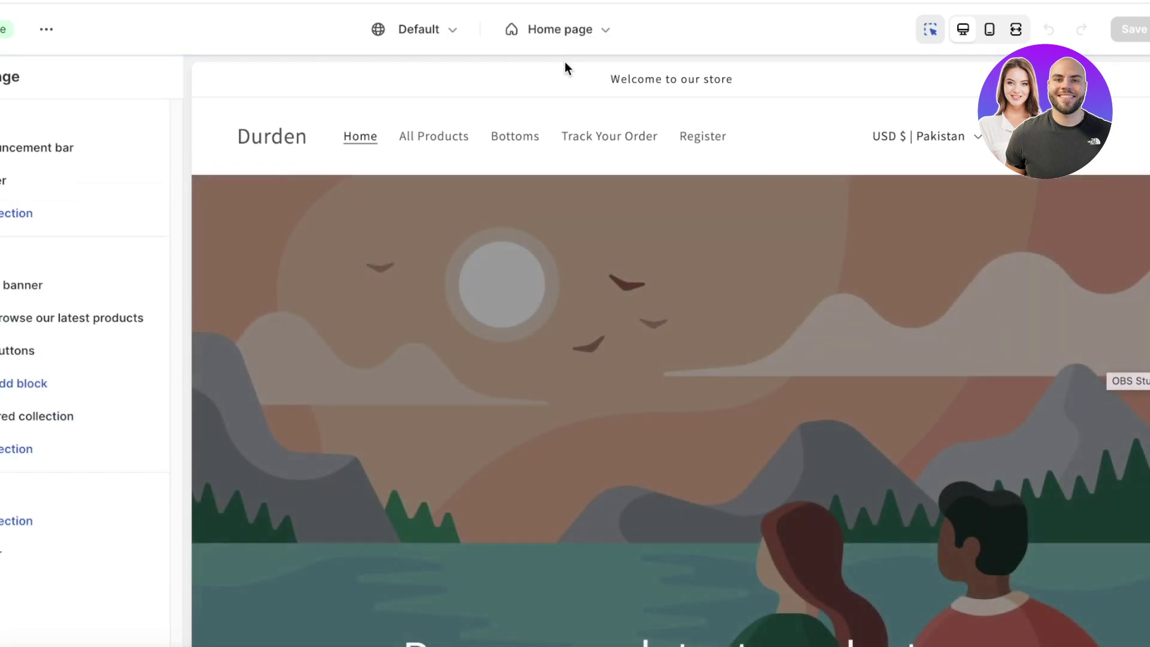
Look over the home page preview and open the Header section's settings.
scroll(599, 143, down, 10)
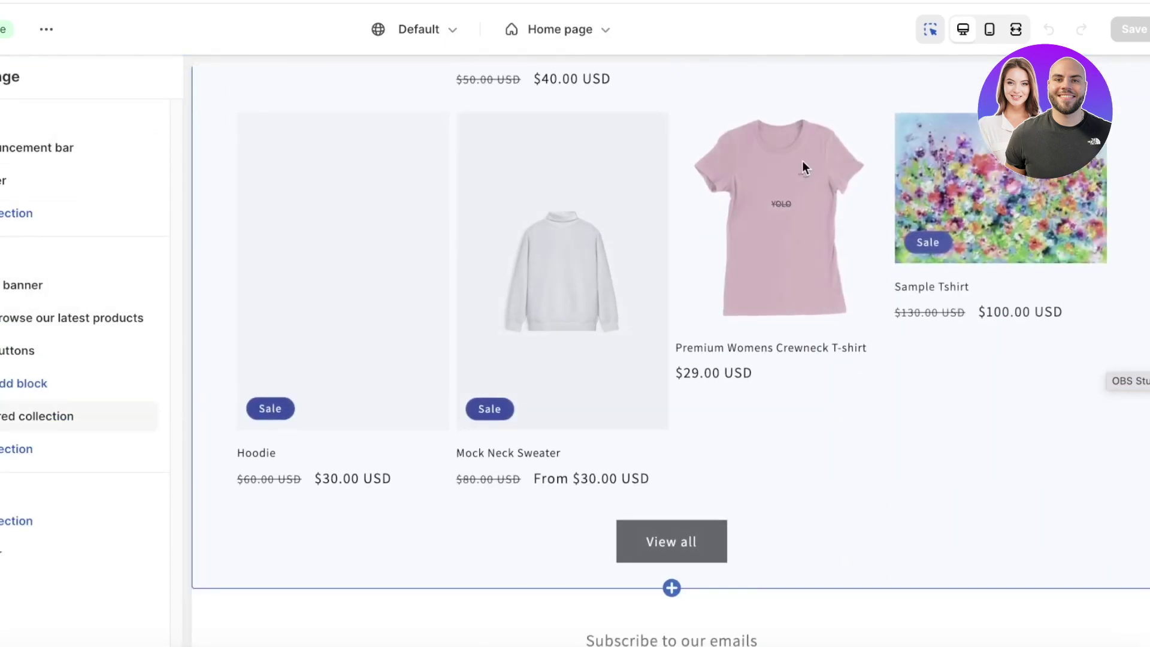
scroll(803, 160, up, 10)
click(1056, 137)
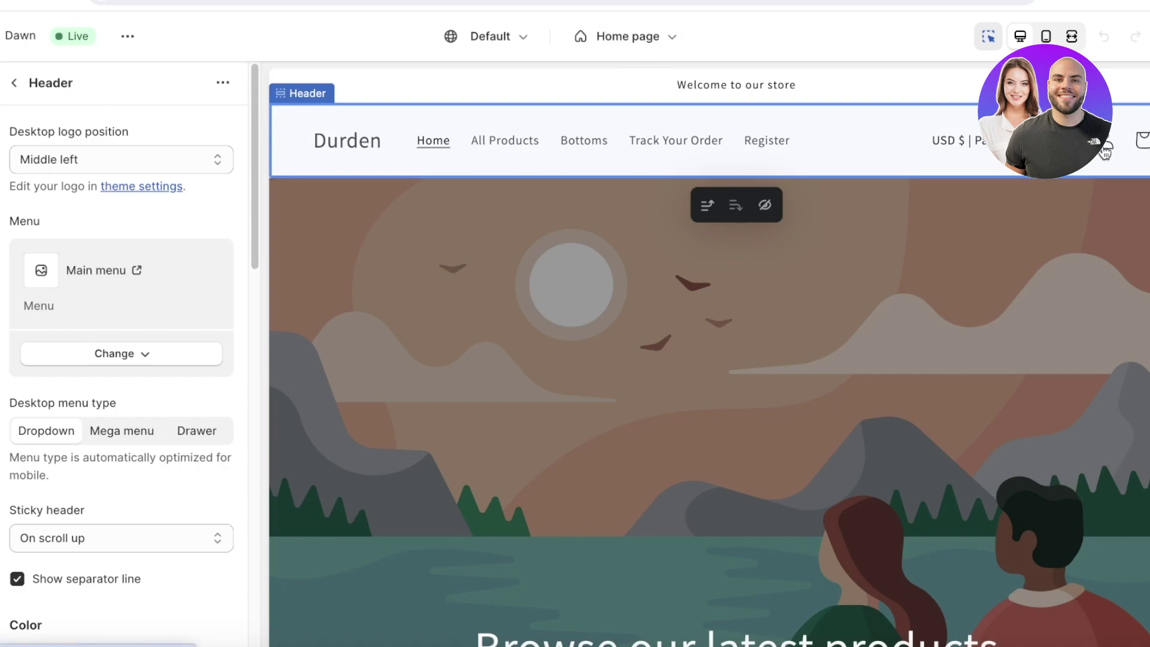
Browse the theme's page templates, including Classic customer accounts, and return to the Home page template.
click(617, 48)
scroll(636, 244, down, 2)
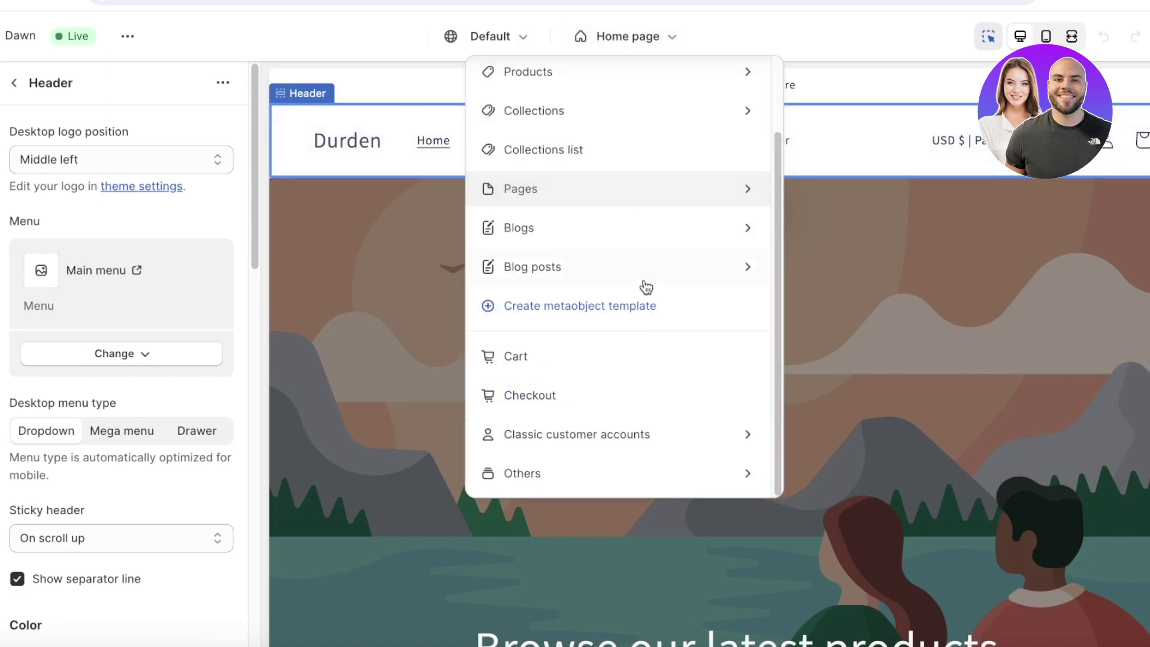
click(611, 437)
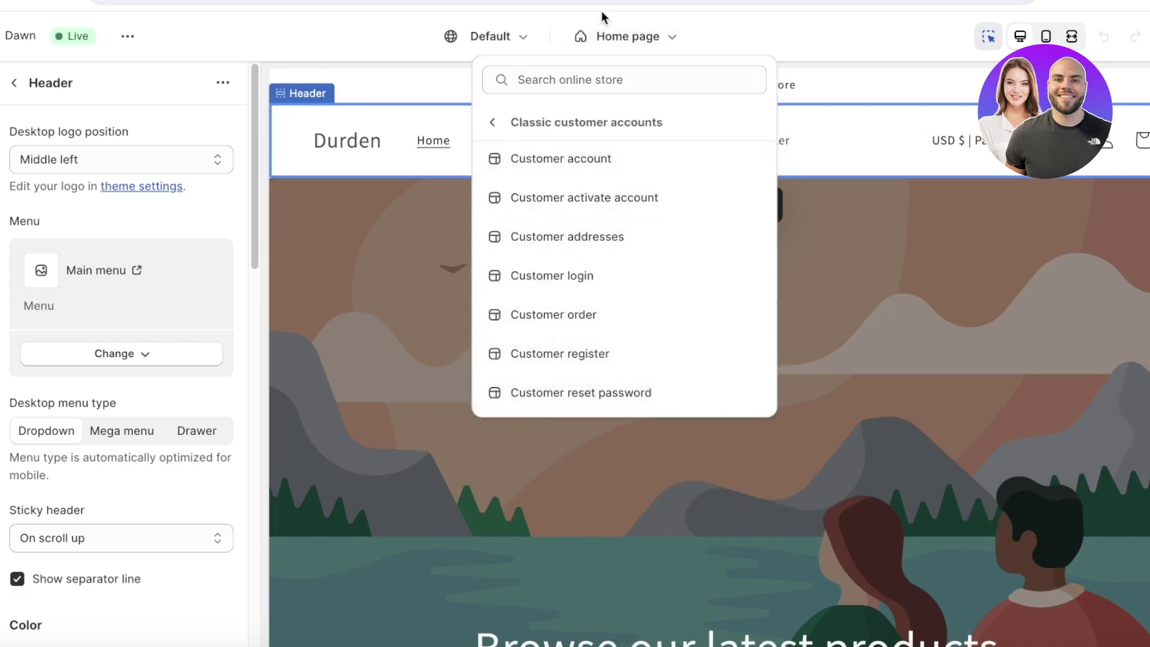
click(599, 36)
click(590, 46)
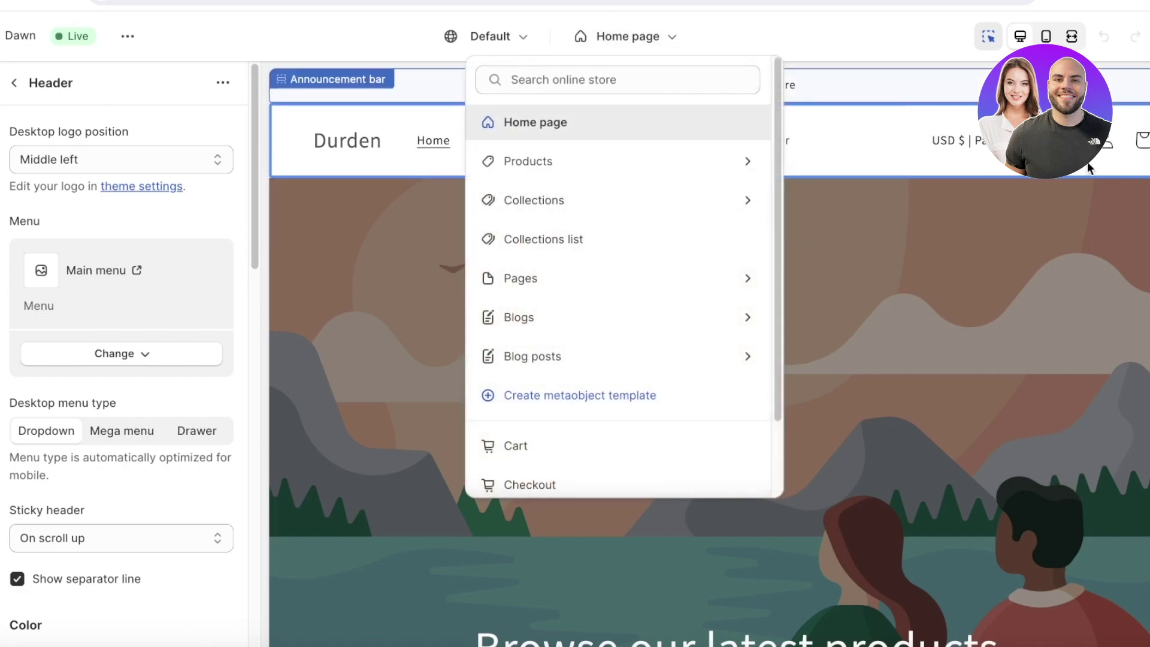
click(530, 122)
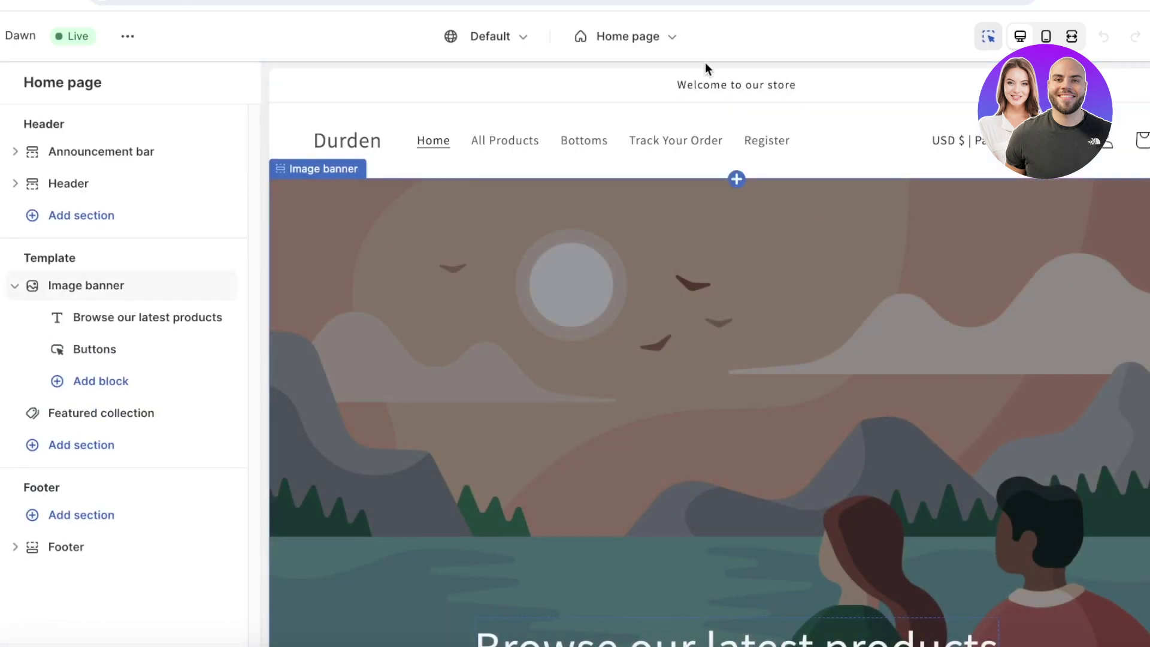
Open the Image banner section's settings and examine the banner, its heading and its button in the preview.
scroll(648, 84, down, 3)
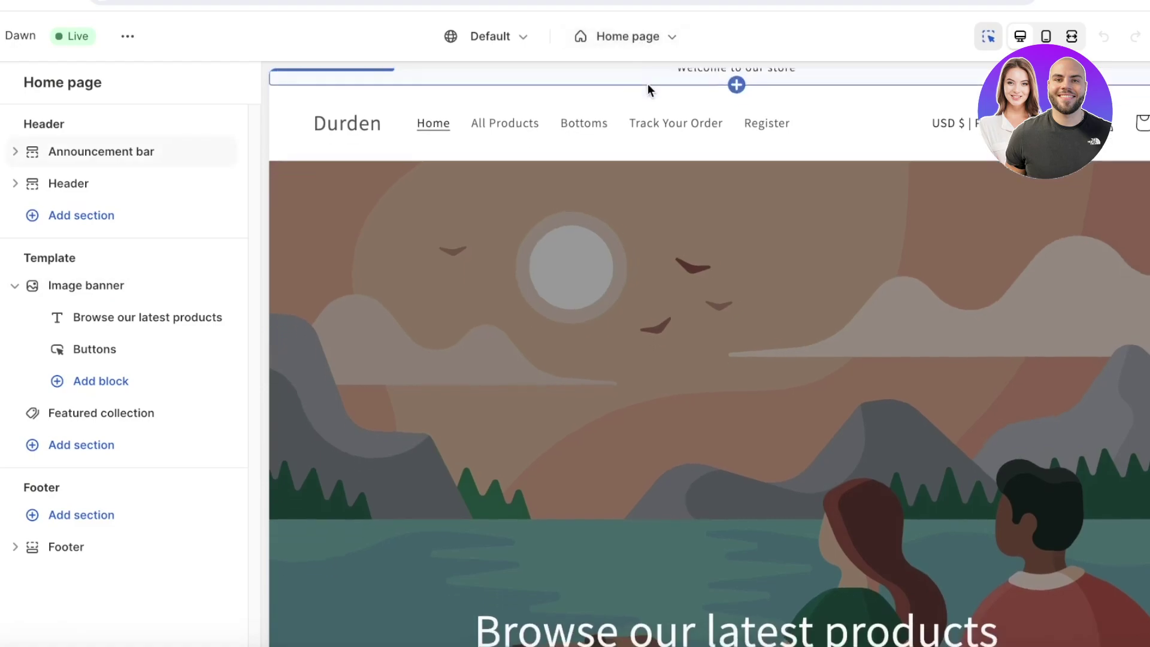
scroll(648, 83, up, 3)
click(490, 246)
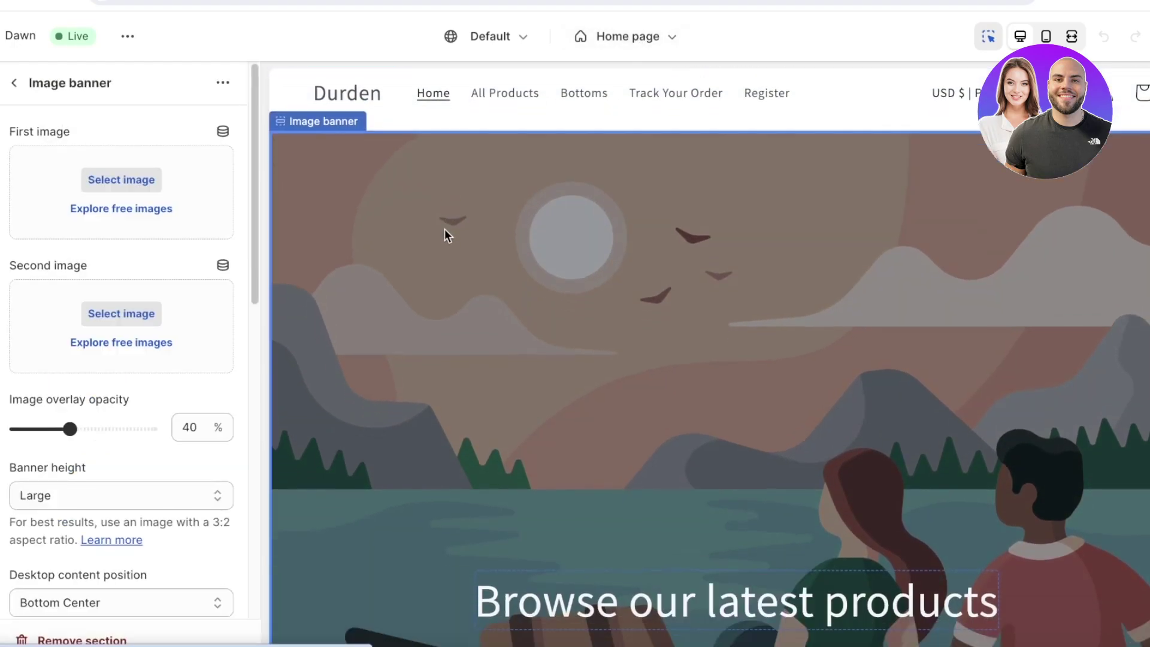
scroll(616, 115, up, 2)
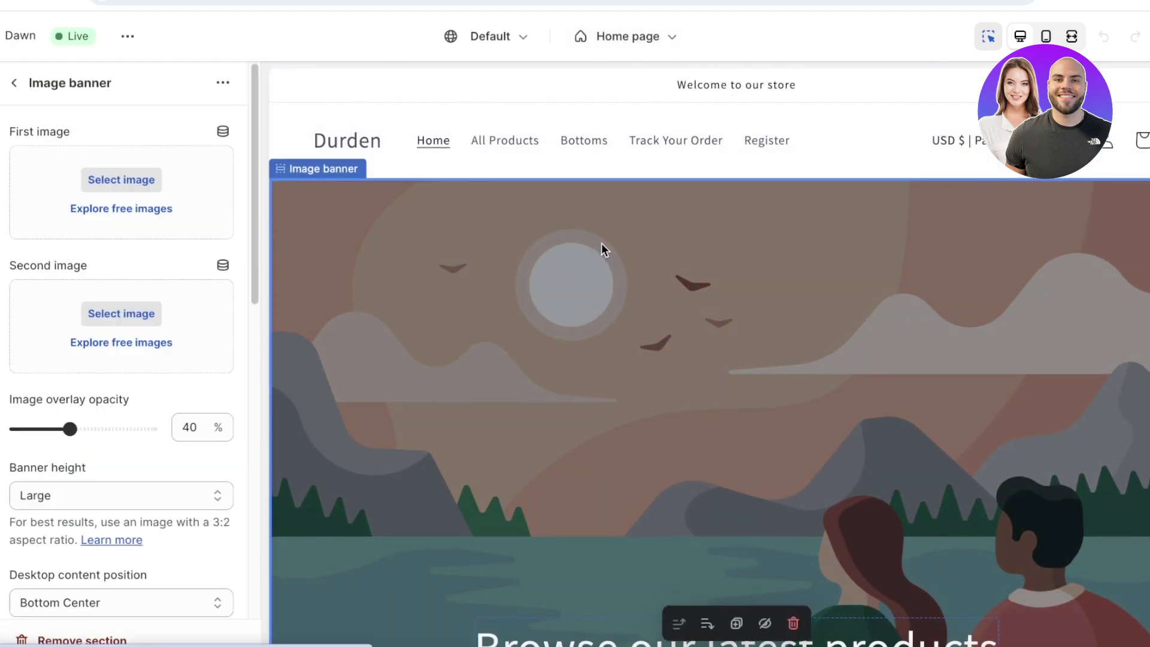
scroll(603, 249, down, 6)
scroll(611, 239, up, 3)
scroll(595, 223, up, 3)
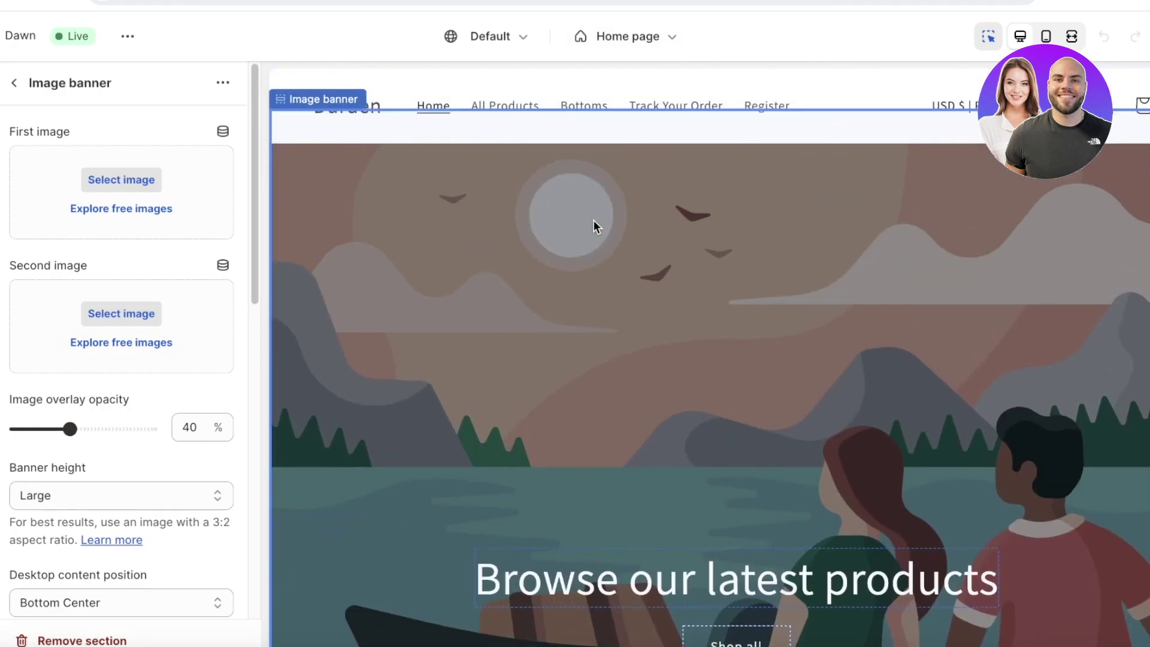
scroll(637, 237, down, 3)
scroll(609, 231, up, 2)
scroll(455, 188, up, 2)
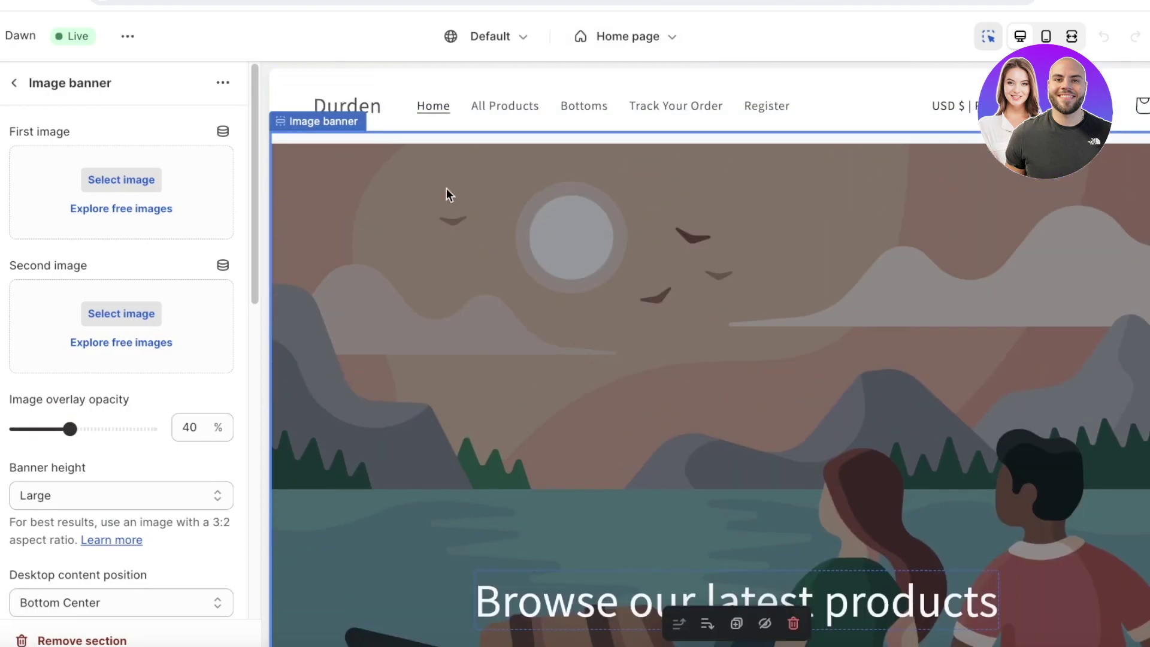
scroll(680, 234, down, 3)
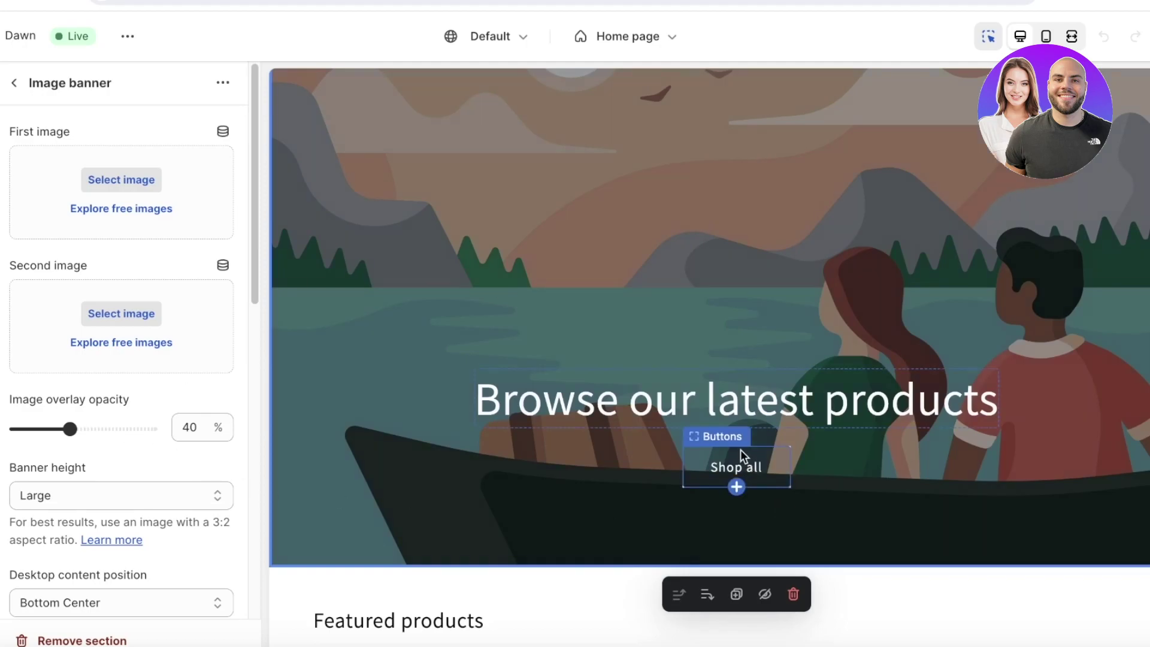
scroll(601, 361, up, 3)
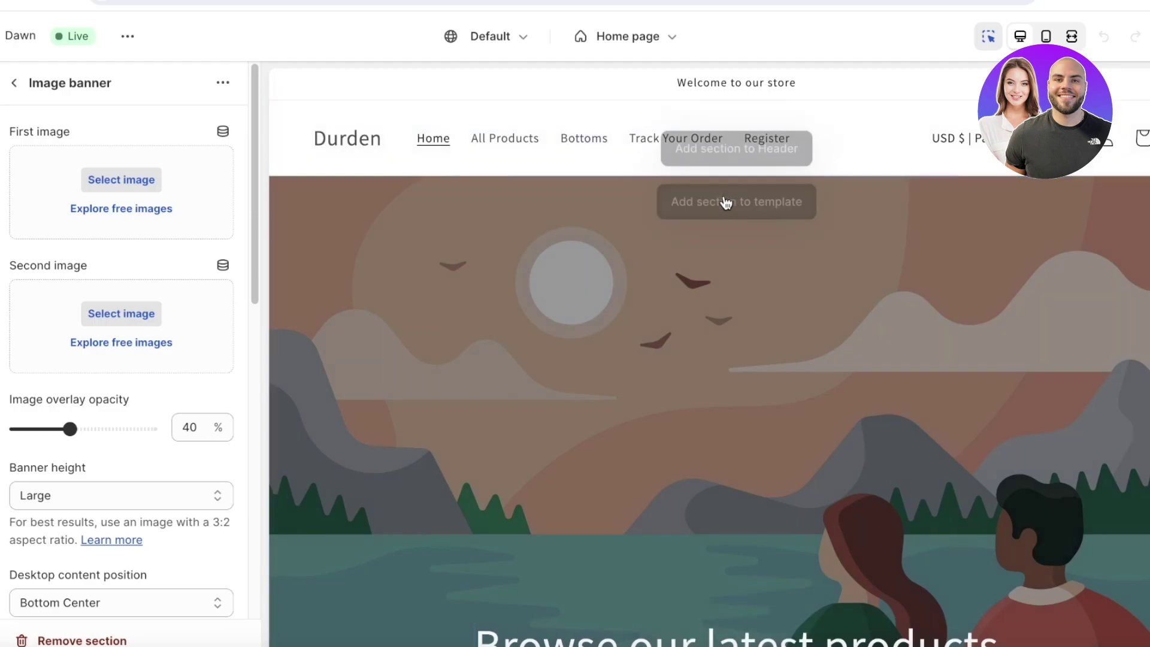
Return to the home page's section list and delete the Image banner section from the template.
click(18, 86)
scroll(688, 273, down, 8)
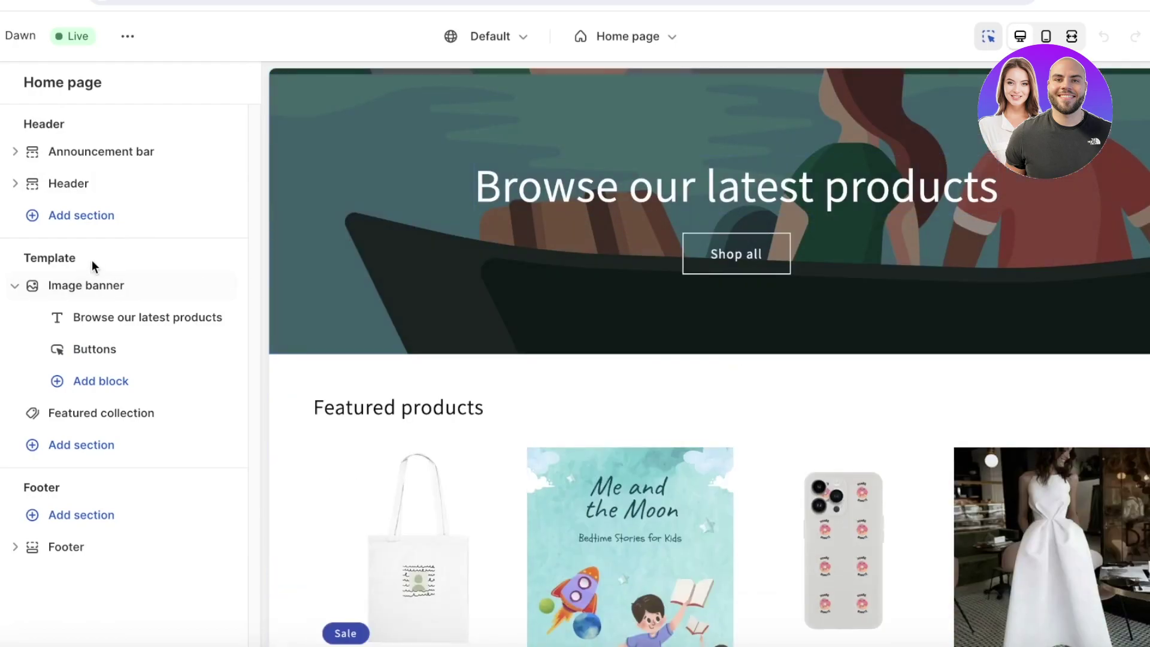
mouse_move(130, 294)
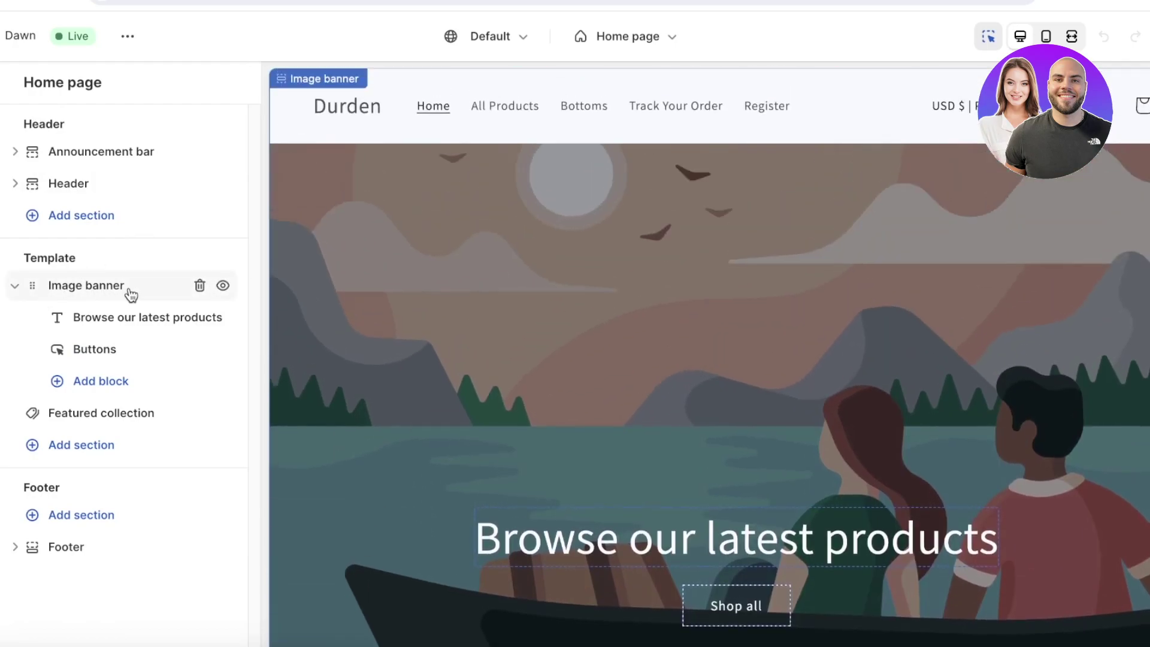
click(200, 286)
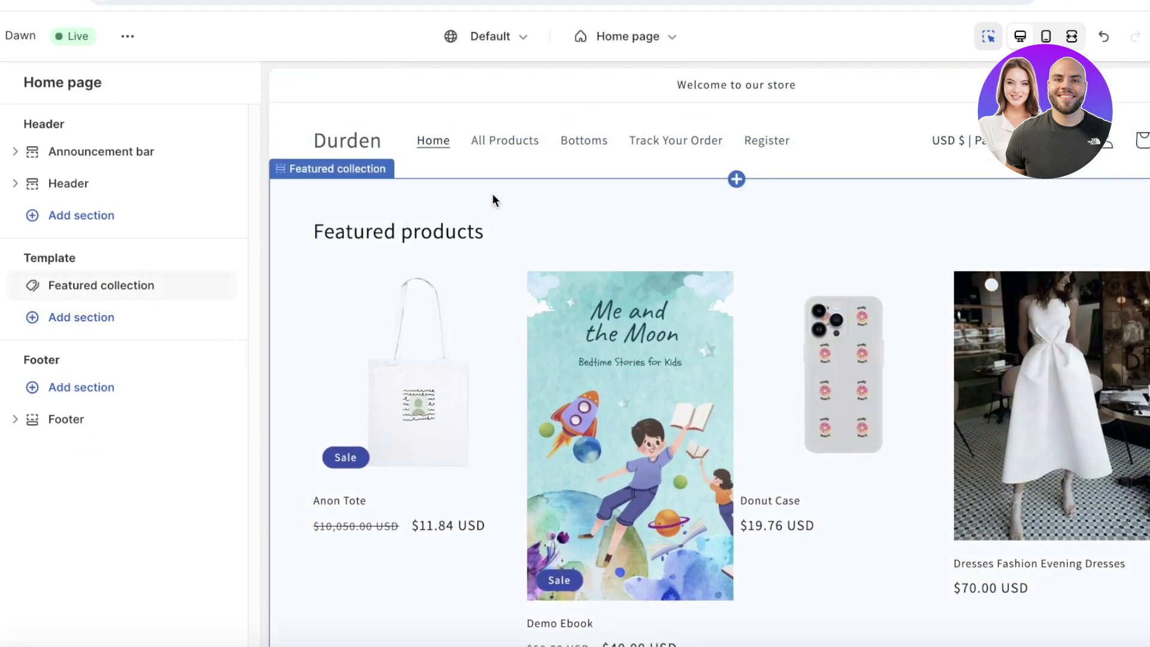
Look through the available sections, try a new Image banner placed above Featured collection, and remove it again.
click(49, 317)
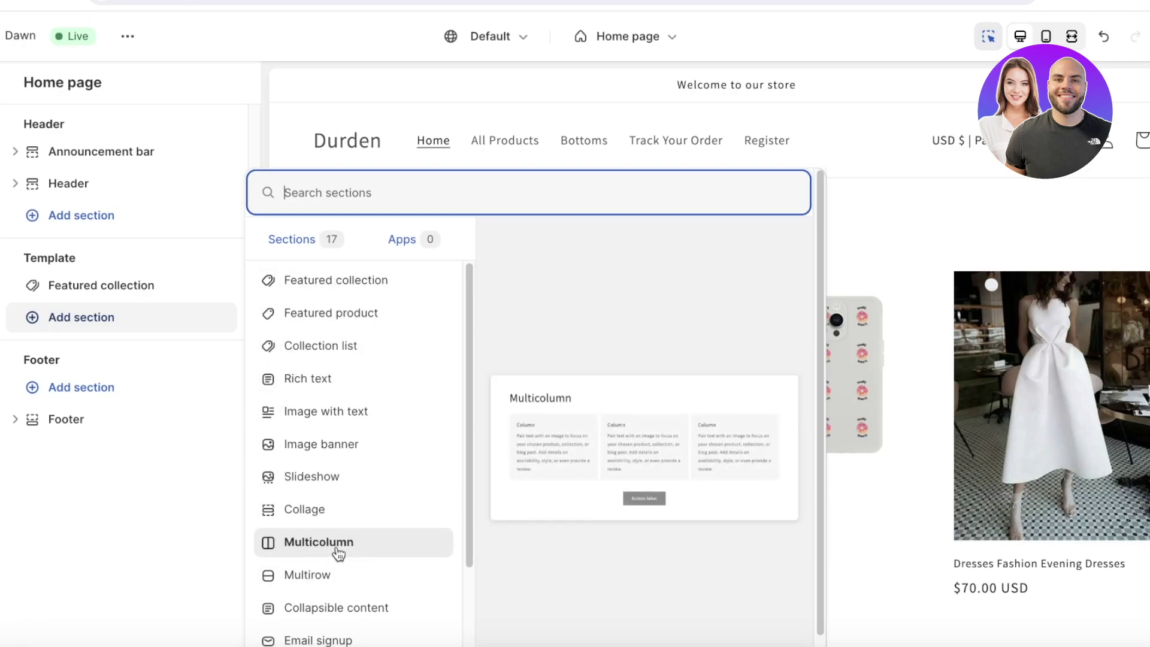
scroll(339, 586, down, 1)
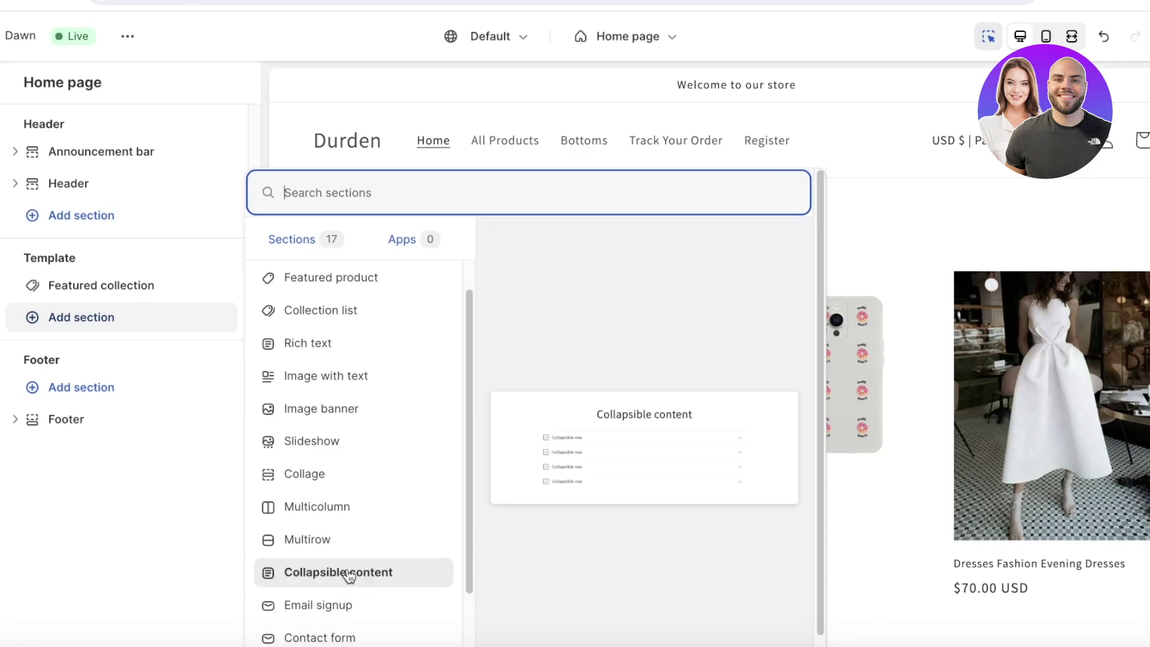
scroll(334, 614, down, 3)
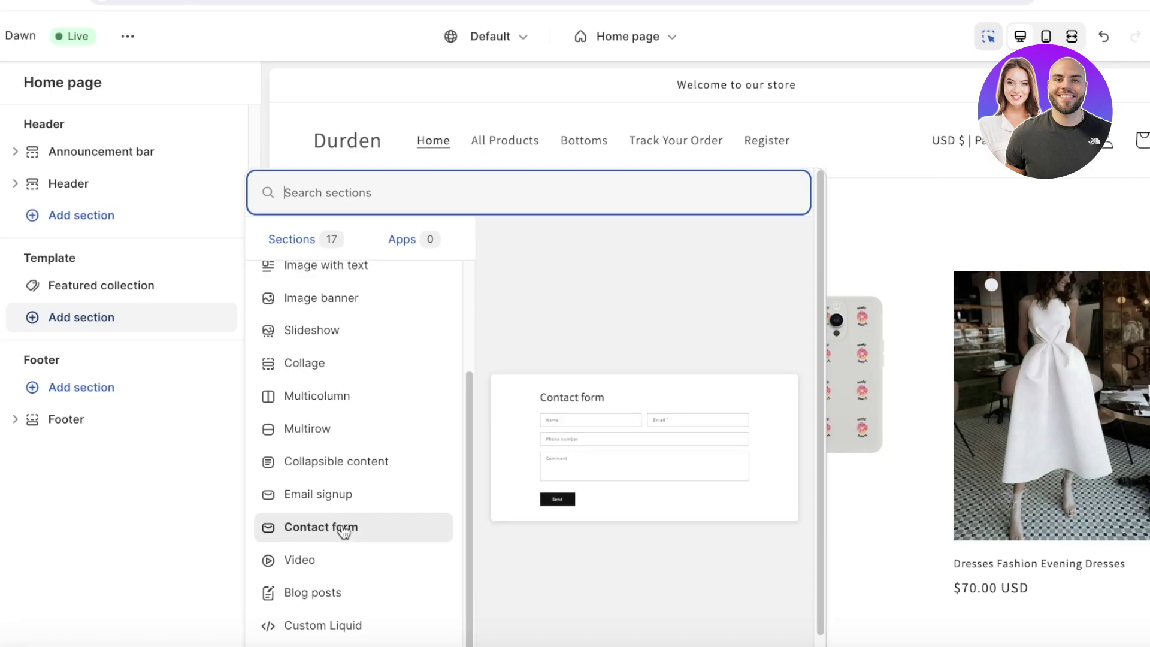
scroll(338, 552, down, 1)
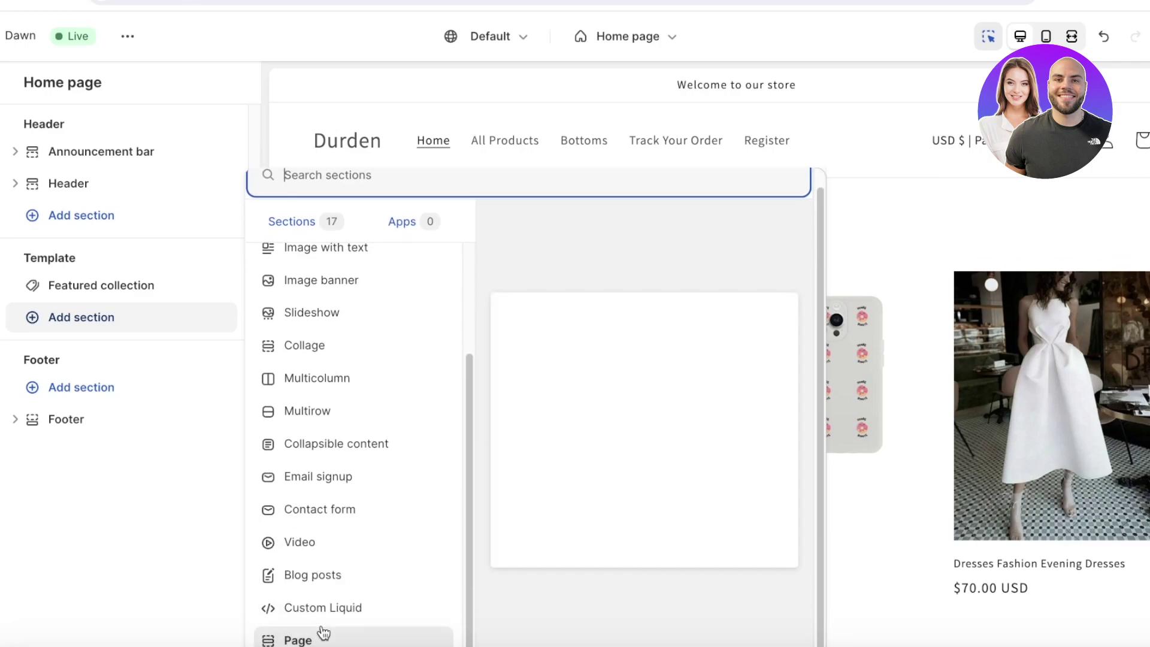
scroll(321, 393, up, 3)
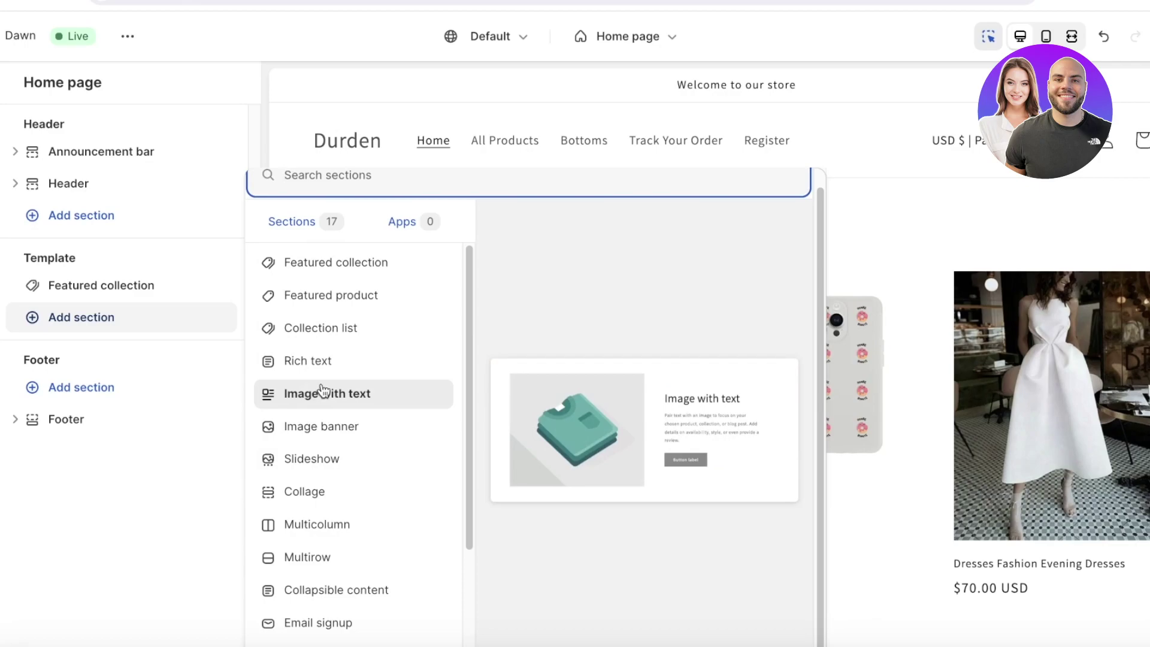
click(294, 432)
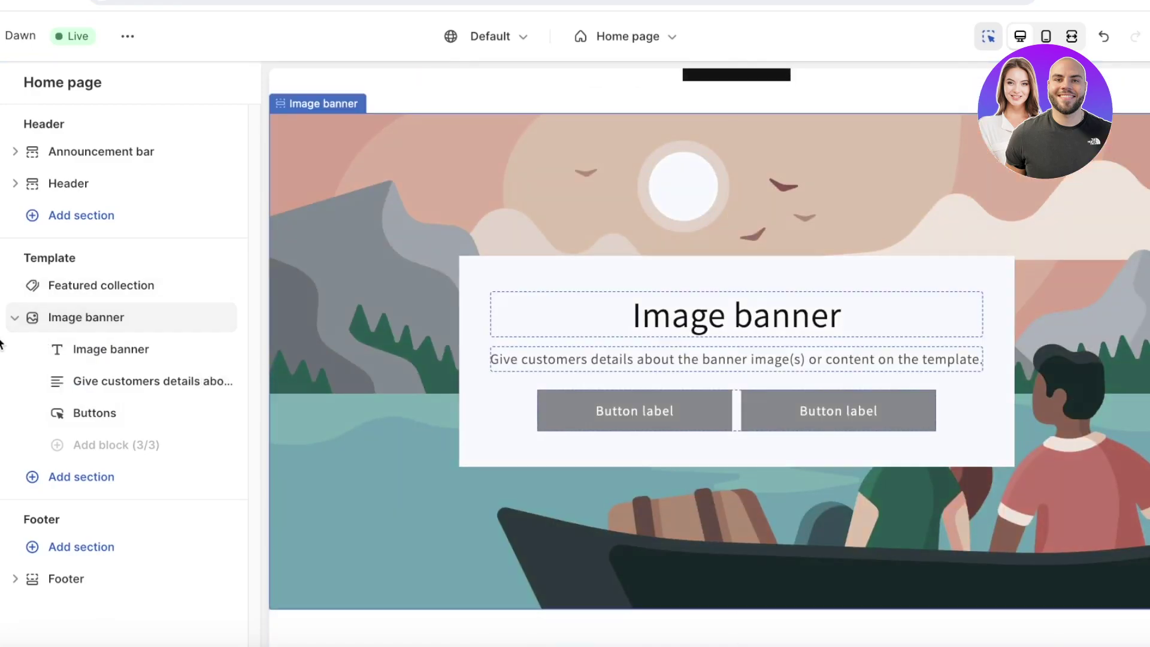
drag(17, 324, 21, 281)
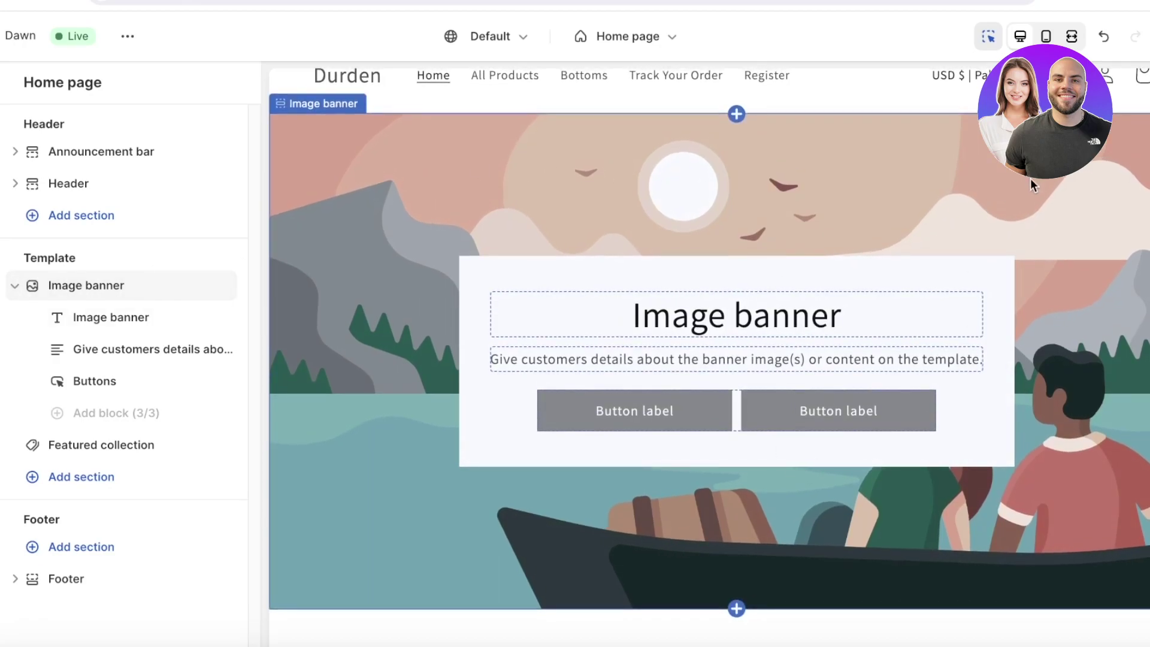
click(204, 293)
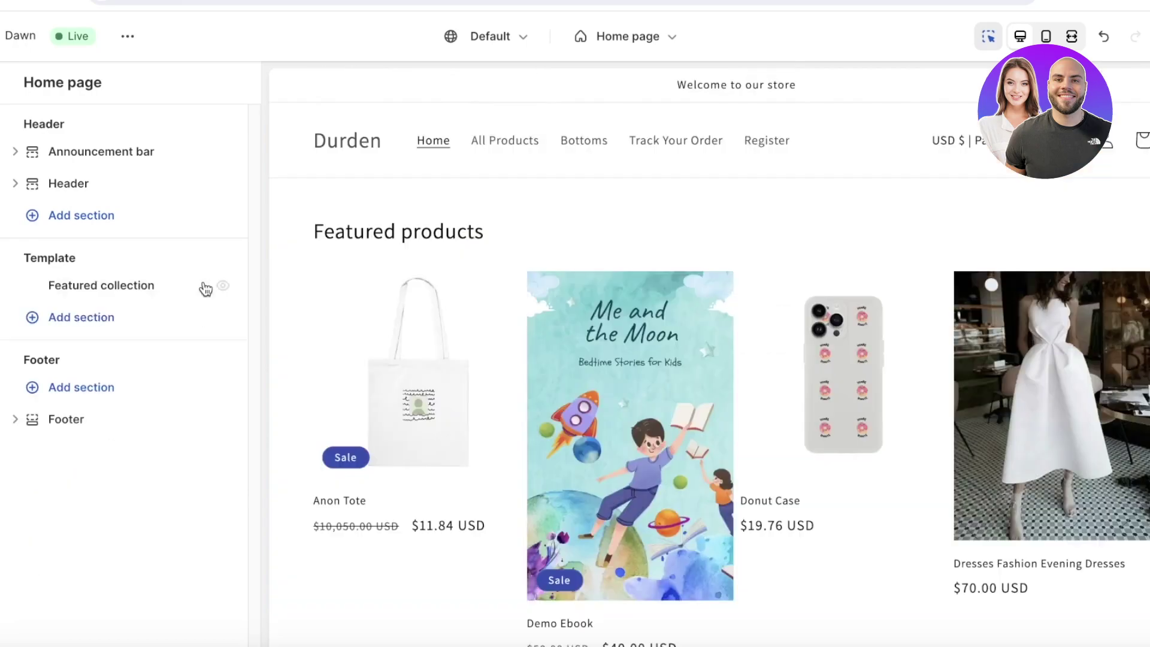
Add an Image with text section to the home page template and move it above Featured collection.
click(49, 319)
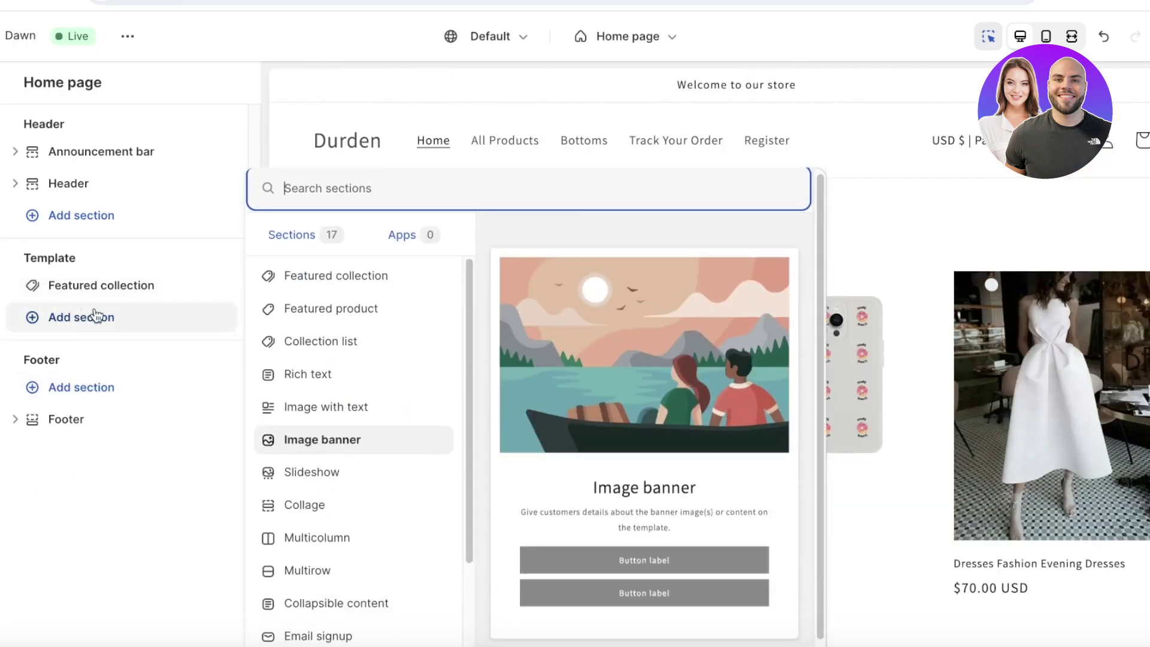
click(293, 412)
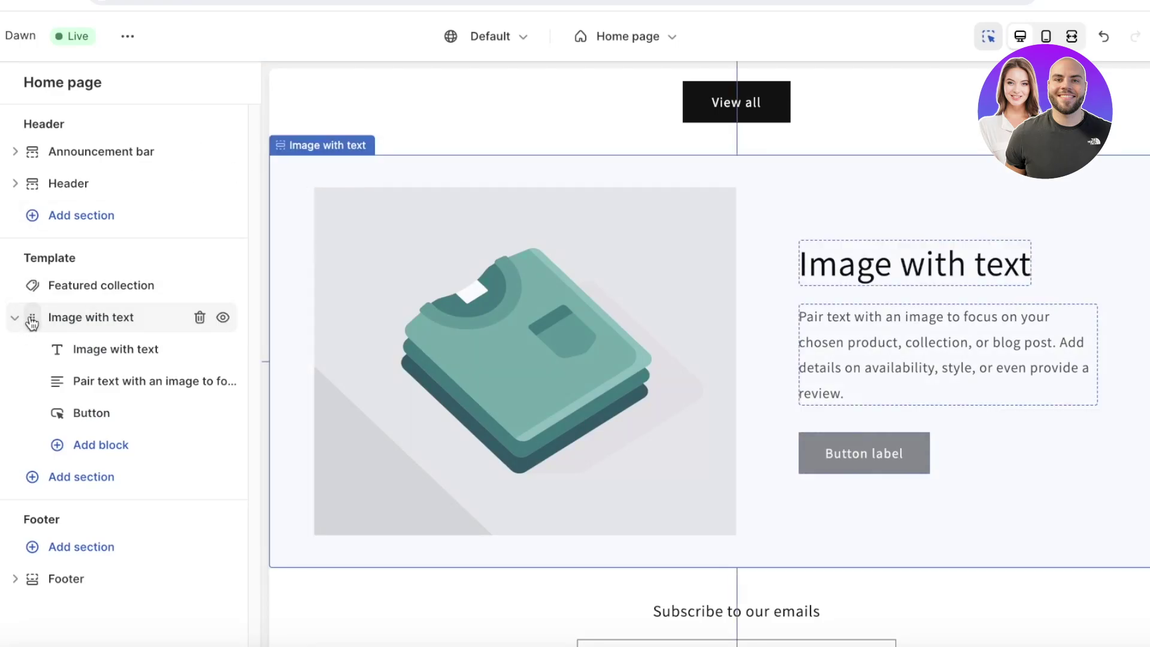
drag(31, 324, 30, 286)
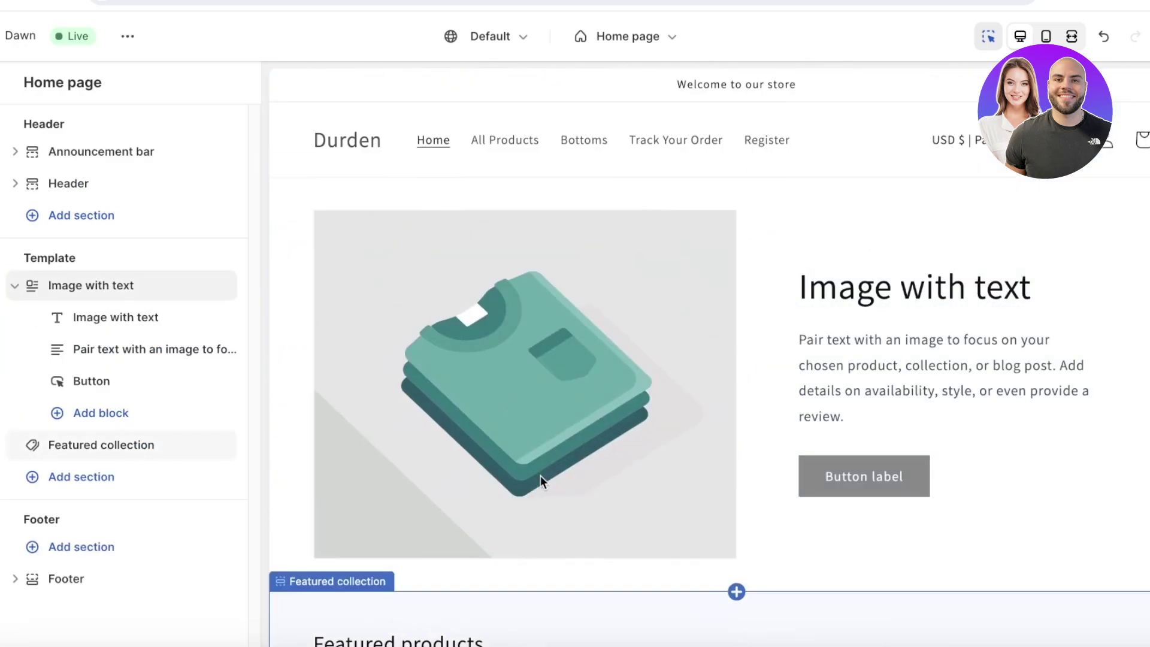
click(526, 340)
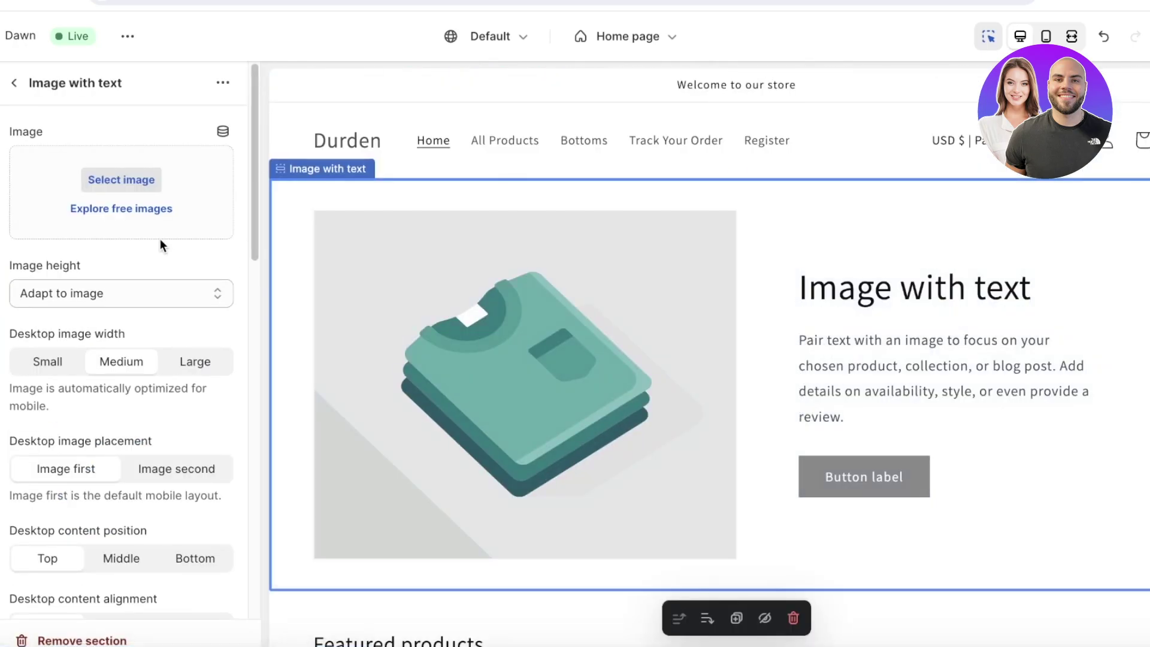
click(123, 186)
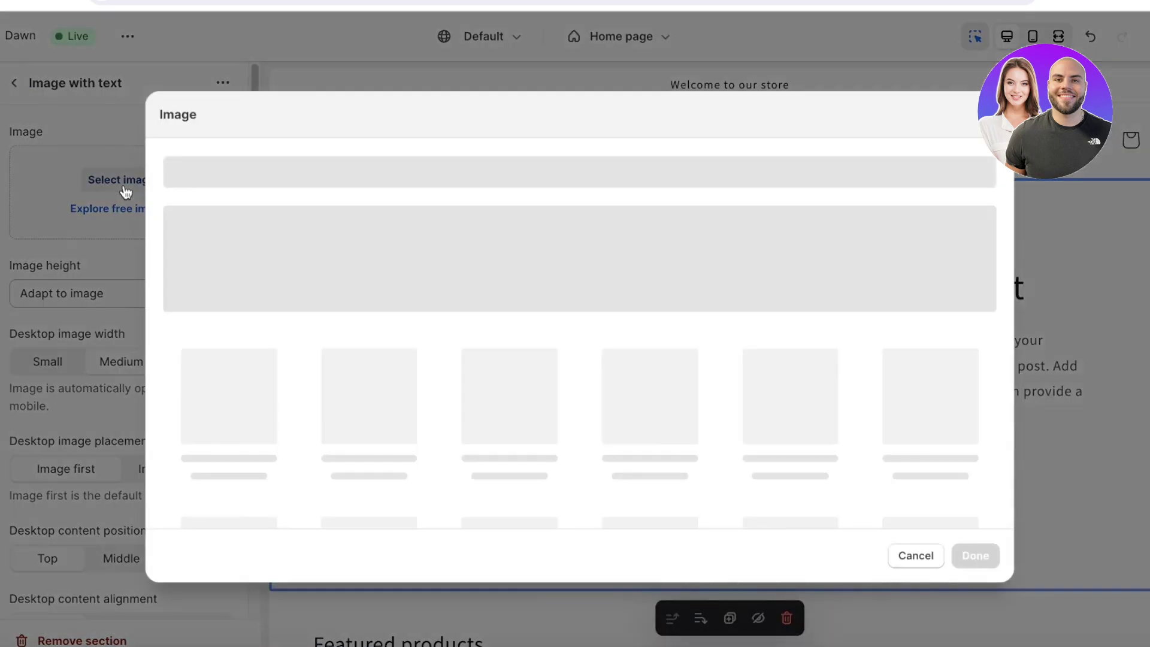
scroll(408, 353, down, 5)
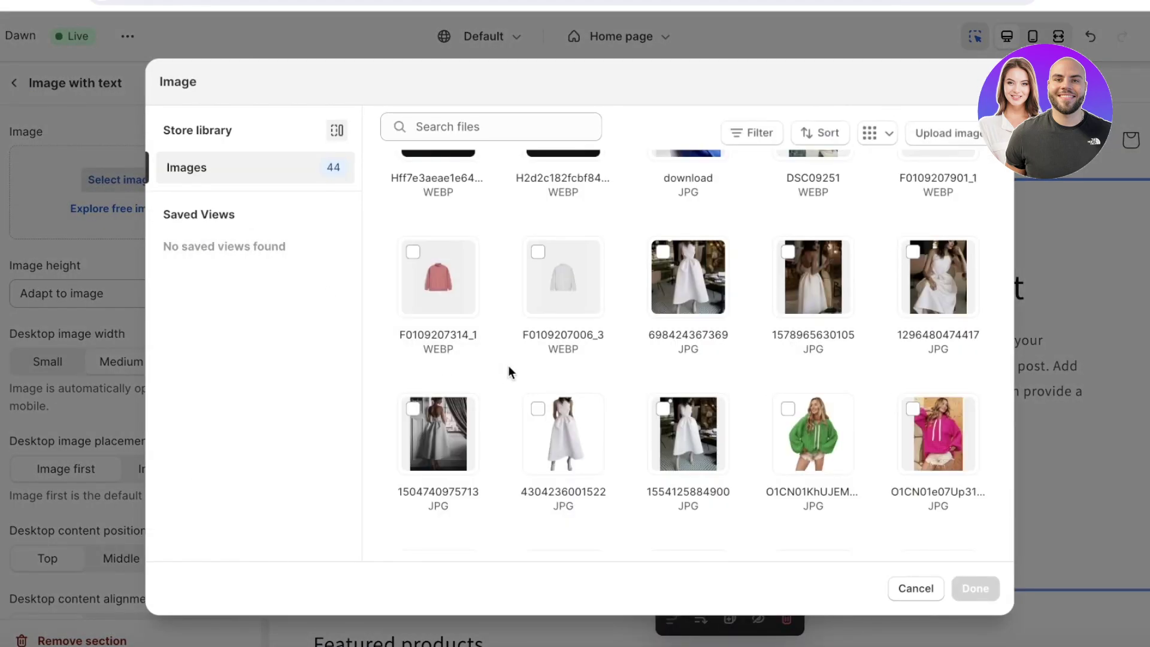
click(766, 278)
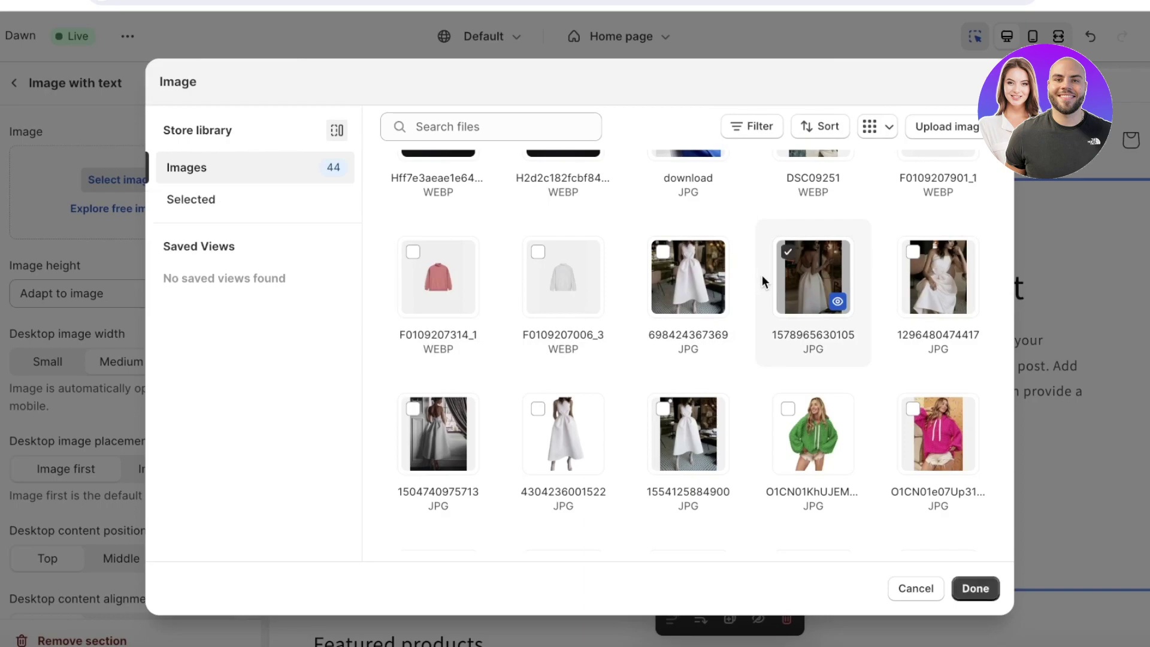
click(958, 580)
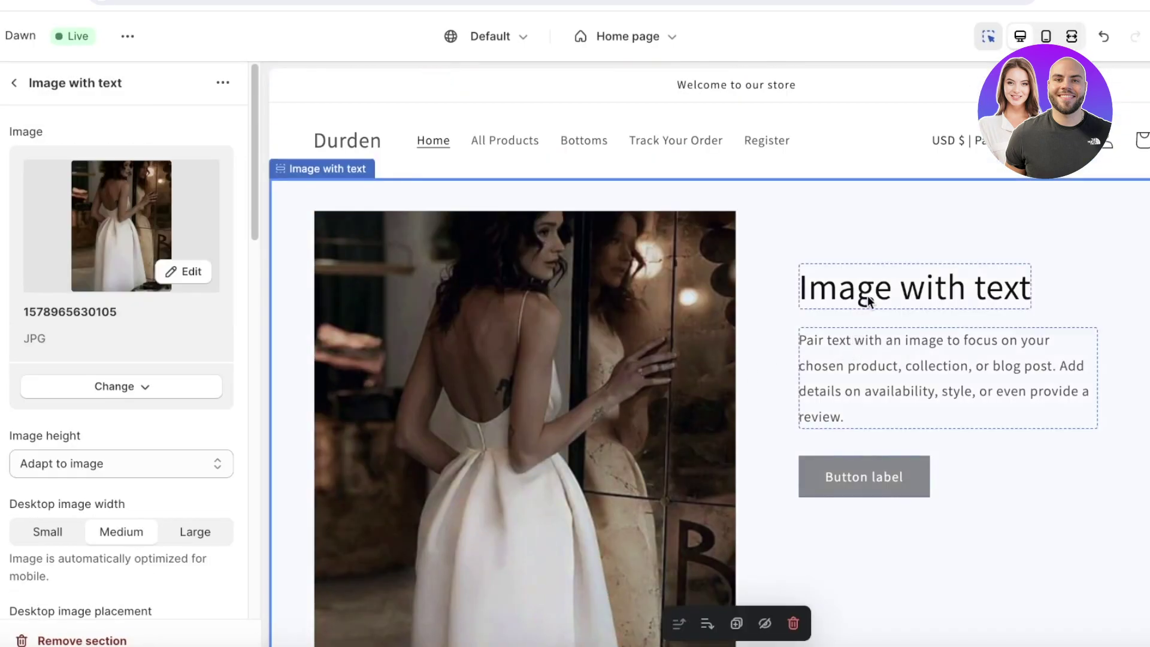
Replace the section's heading text with "Wedding Season is upon us".
click(867, 296)
double_click(867, 296)
click(89, 204)
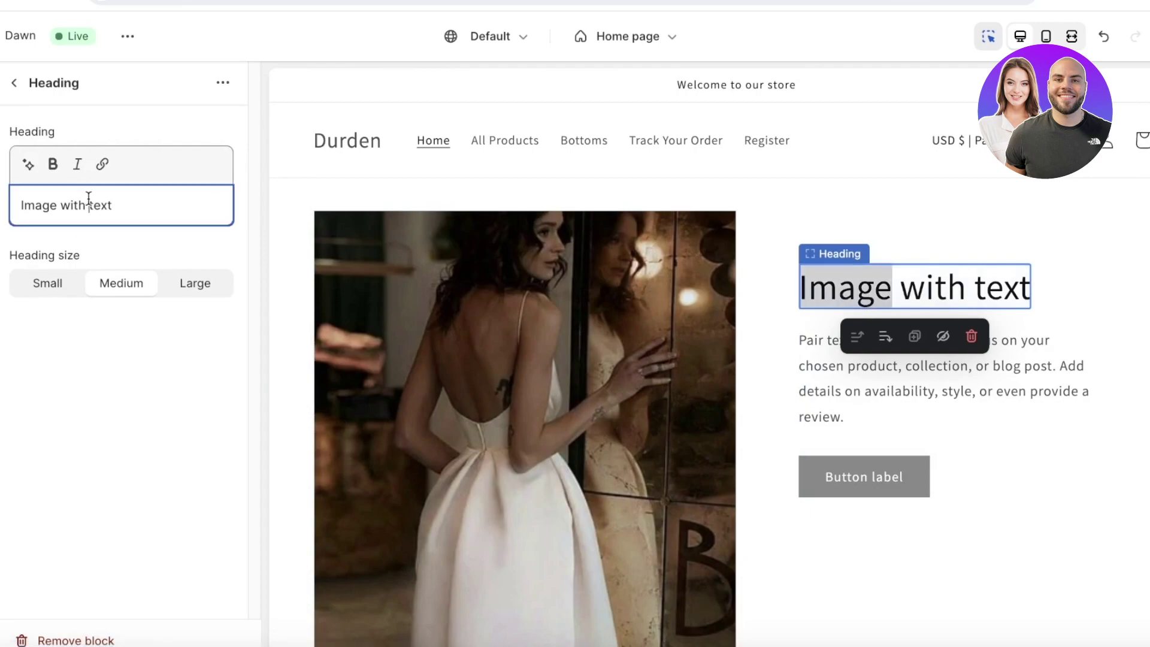
triple_click(89, 198)
text(Wedding Season is here)
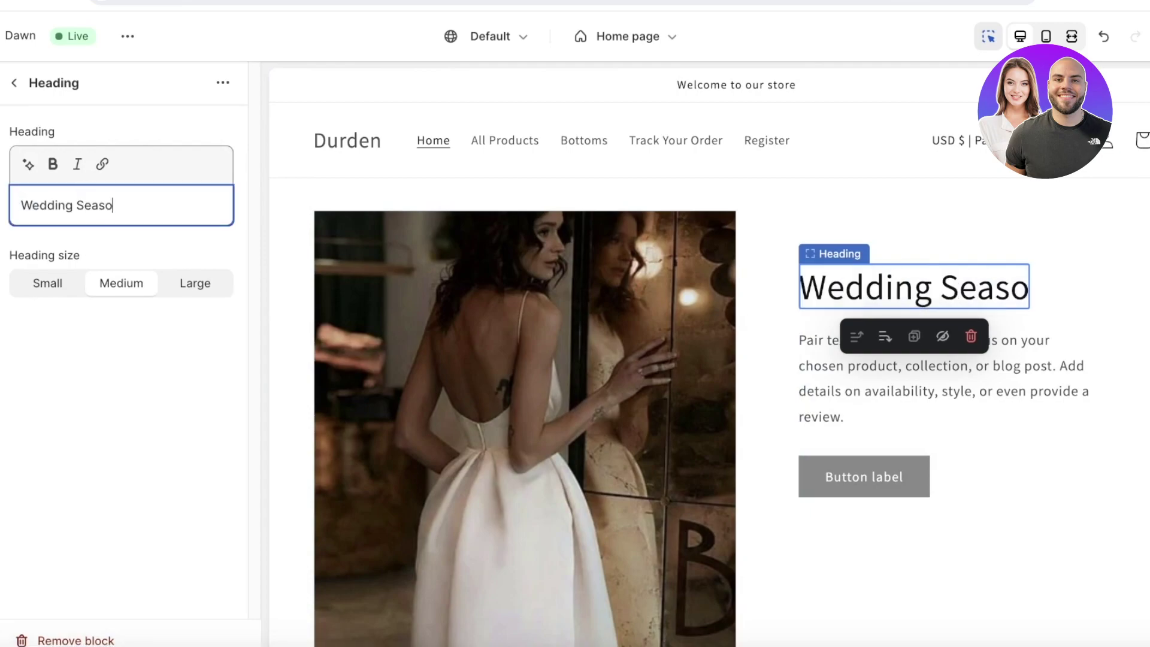
key(BackSpace)
key(BackSpace)
key(BackSpace)
key(BackSpace)
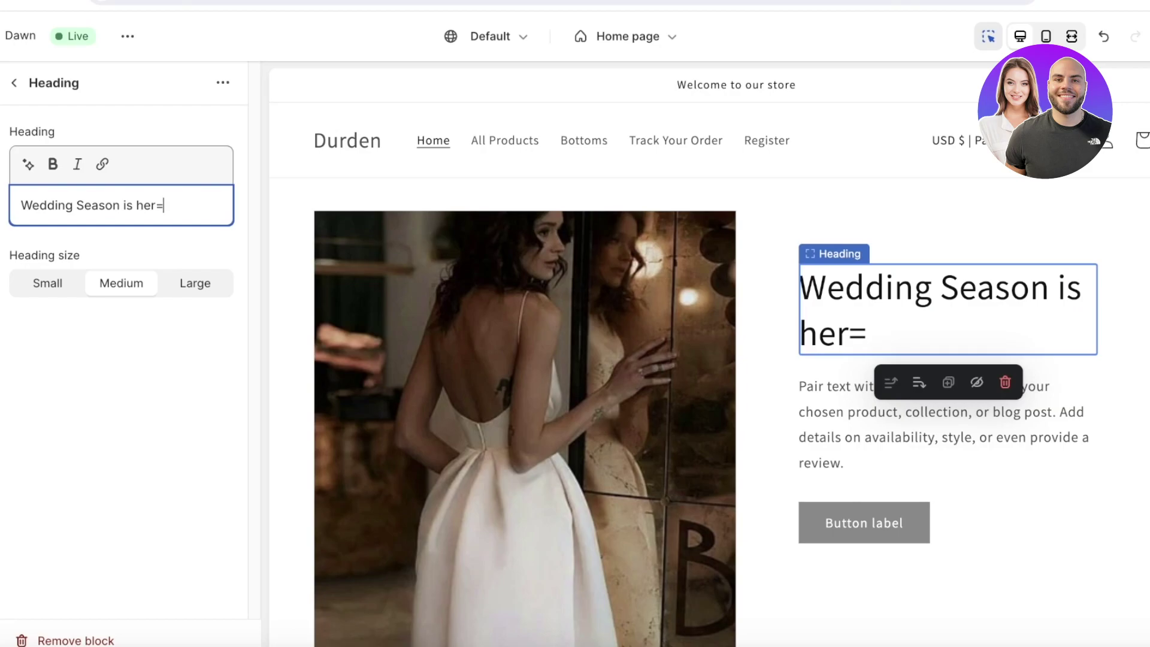
text(upon us)
Try the Small and Large heading sizes, return to Medium, and make the heading text bold.
click(42, 283)
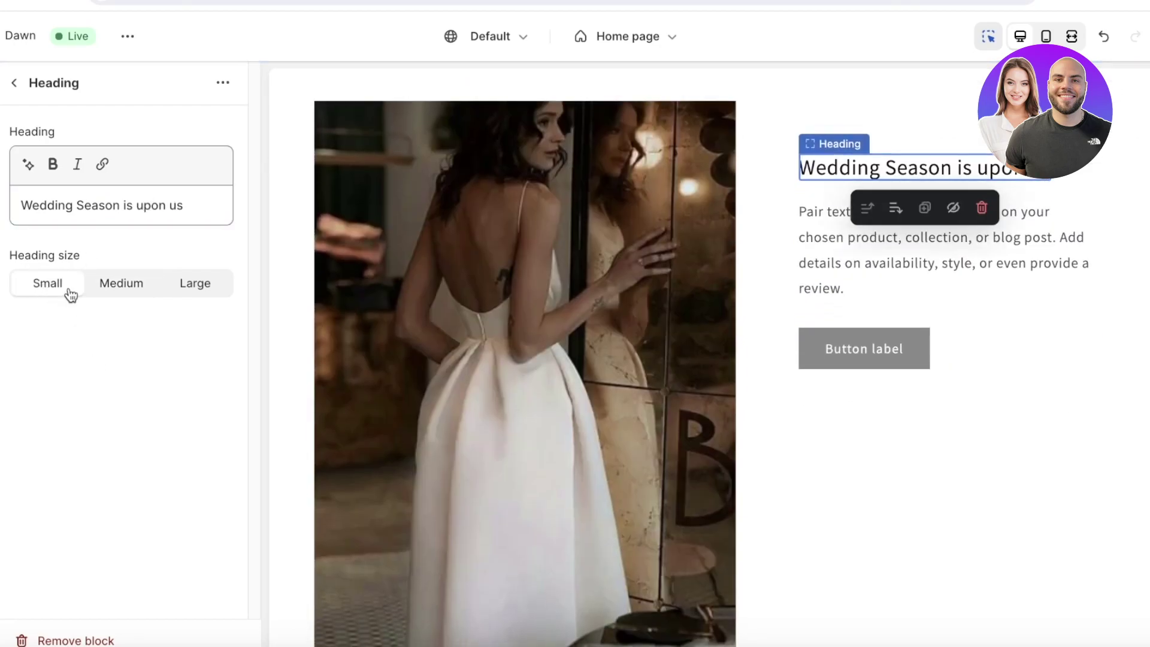
click(93, 283)
click(190, 293)
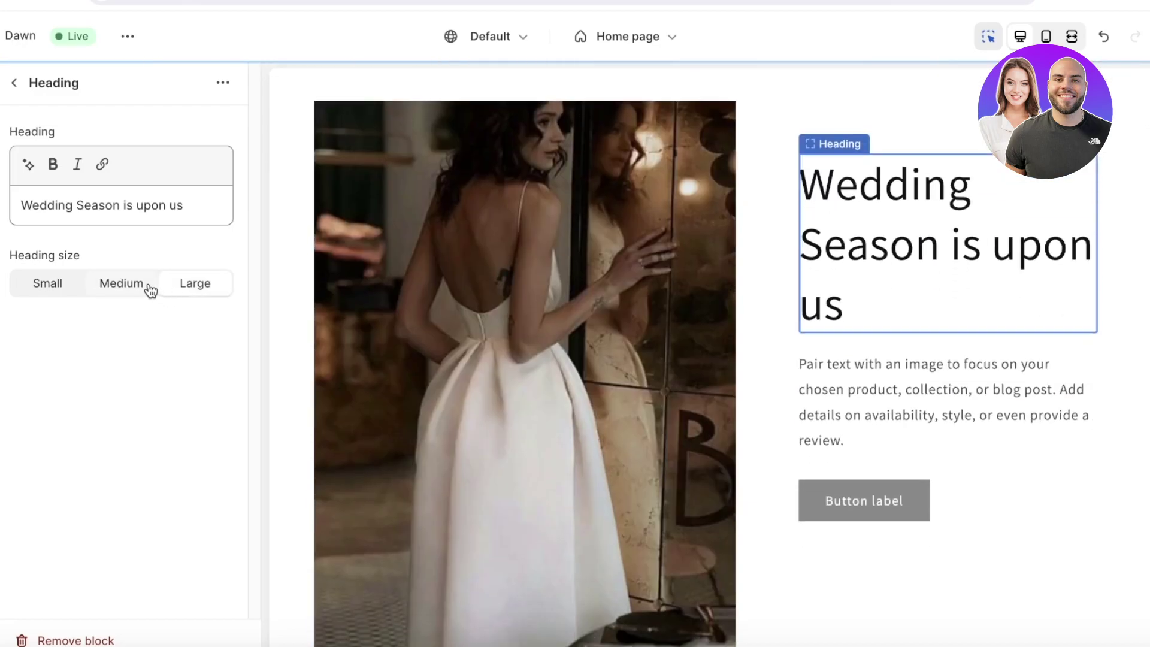
click(146, 287)
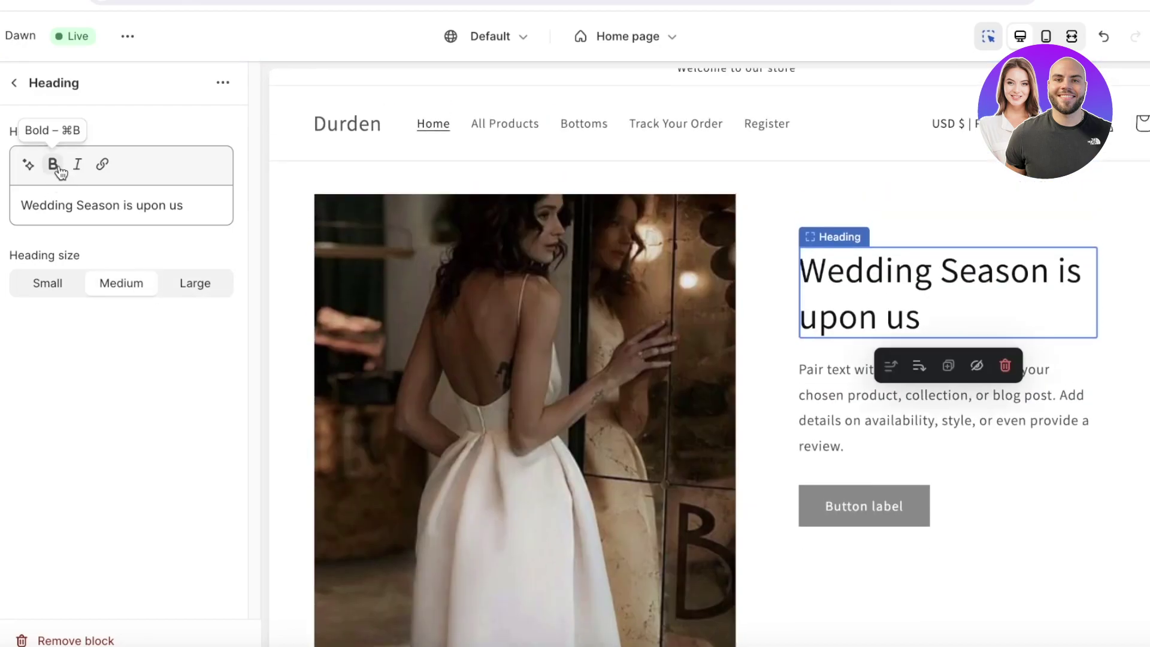
triple_click(66, 204)
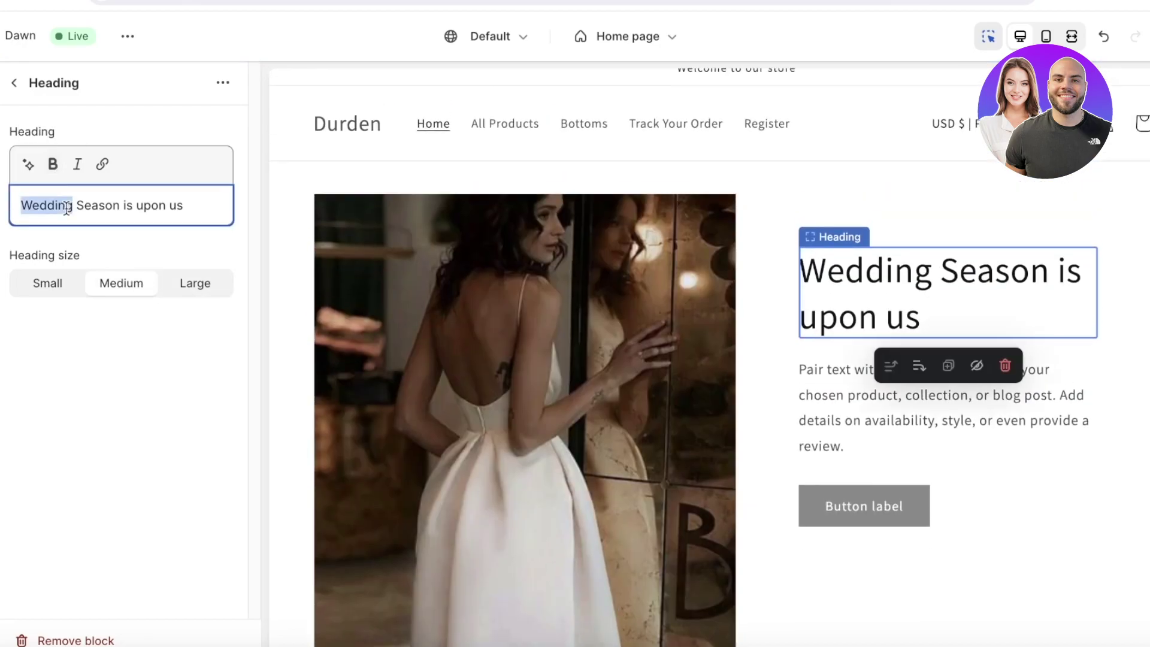
click(53, 163)
Open the Text block under the heading and replace its content with "A formal dress collection".
click(850, 411)
scroll(850, 411, down, 2)
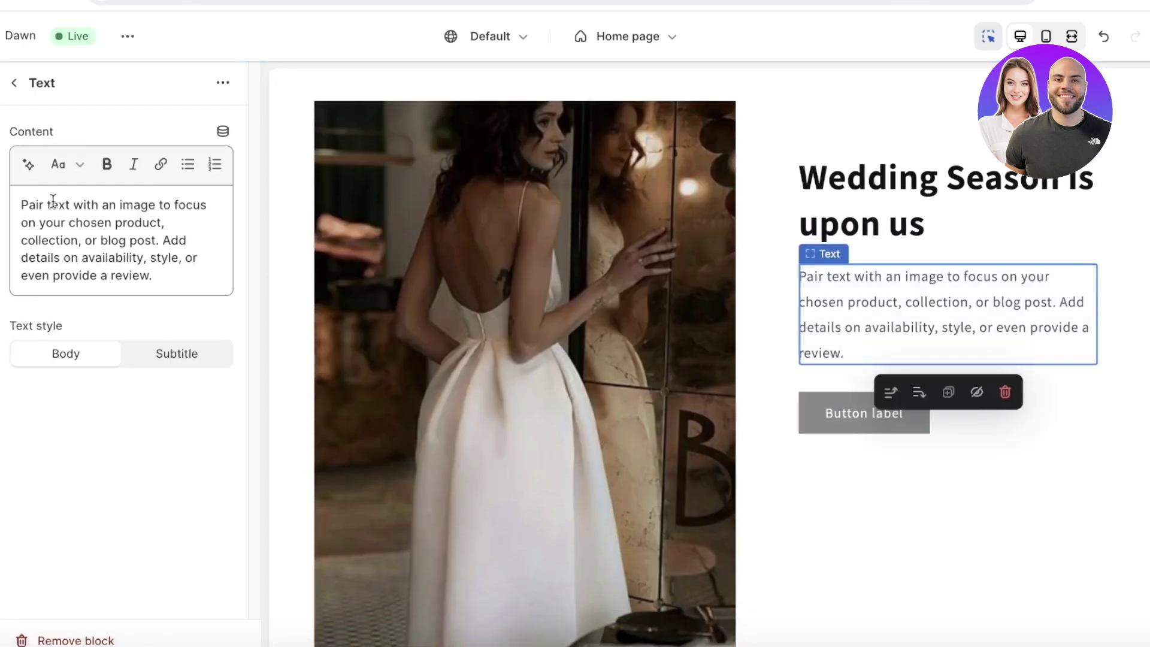
triple_click(21, 205)
text(A )
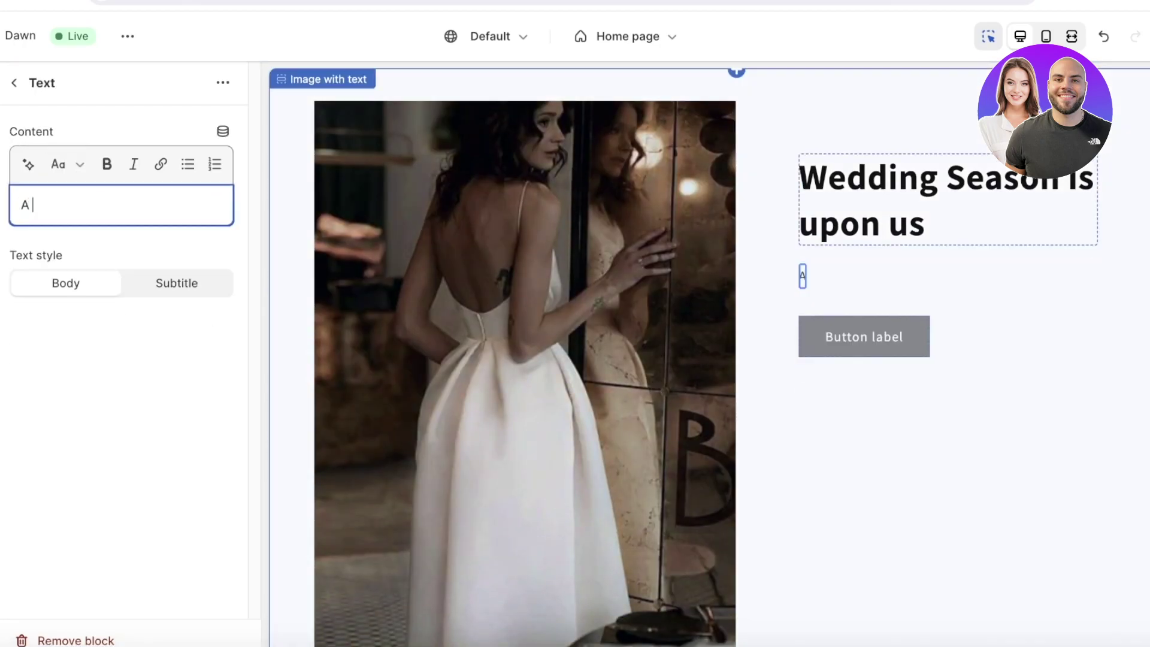
text(formal de)
key(BackSpace)
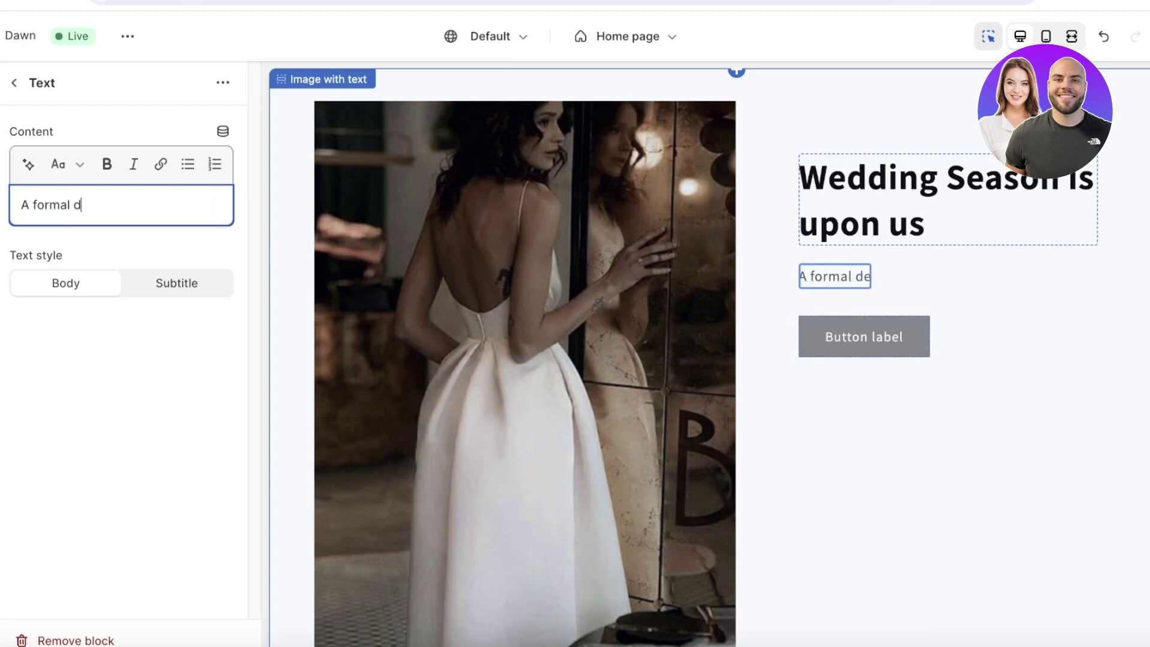
text(ress collec)
text(tgion)
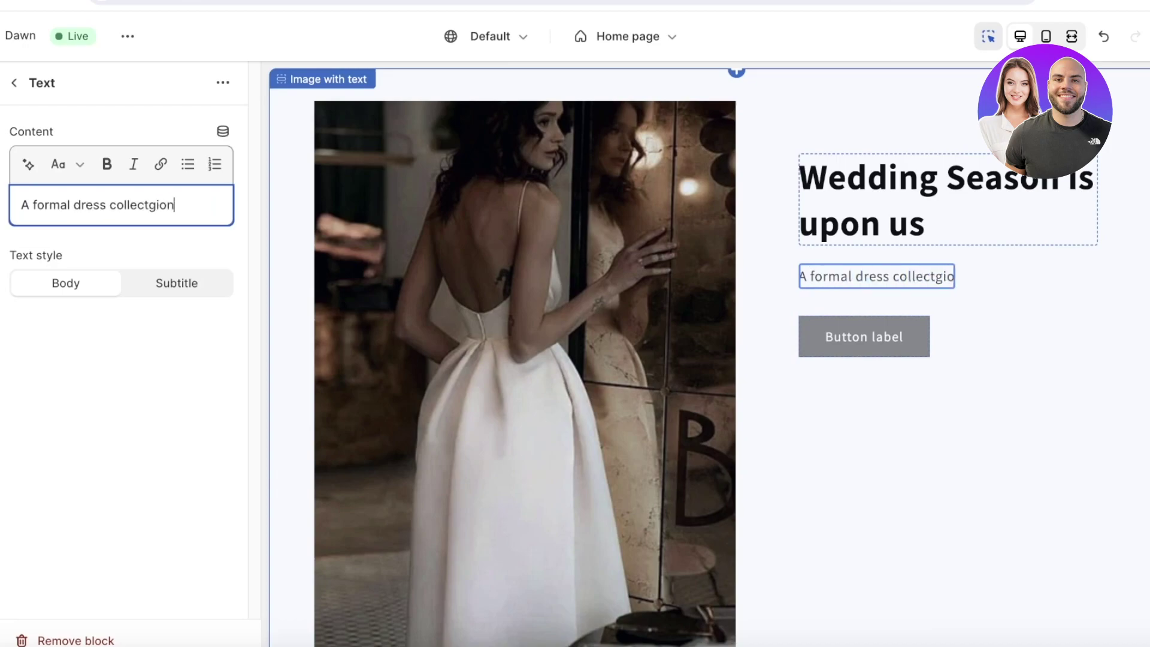
key(BackSpace)
key(BackSpace)
key(BackSpace)
key(BackSpace)
text(ion)
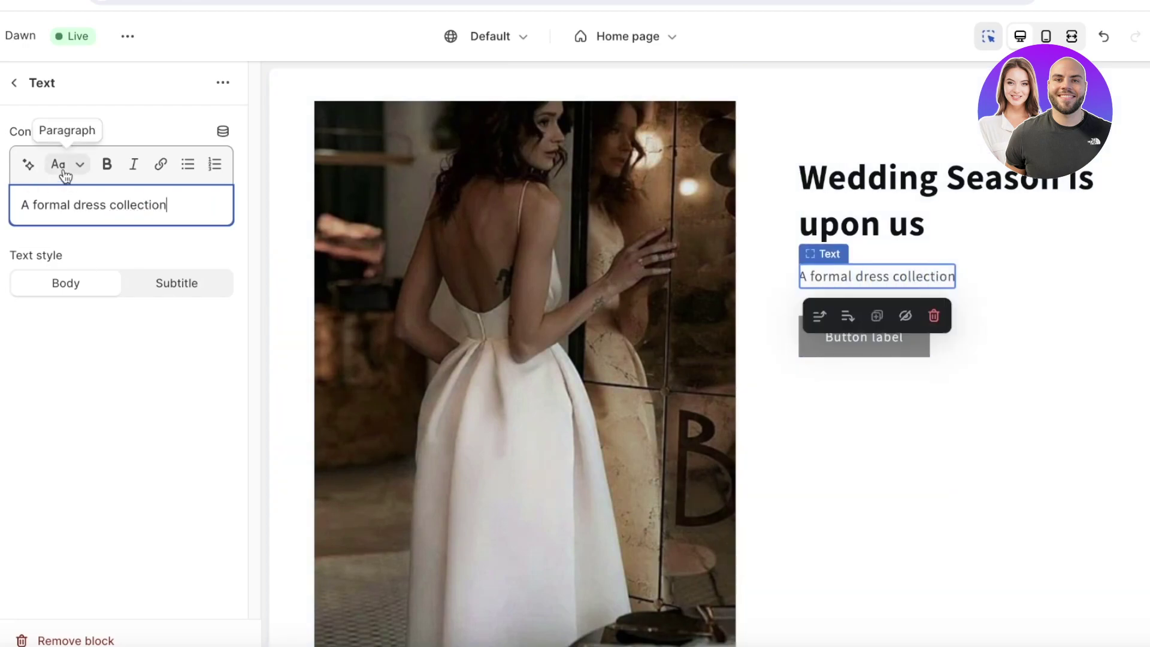
Generate the Text block's content from "a formal dress collection" in a Sophisticated tone and insert the suggestion beginning "Step into a world of refined elegance".
click(27, 163)
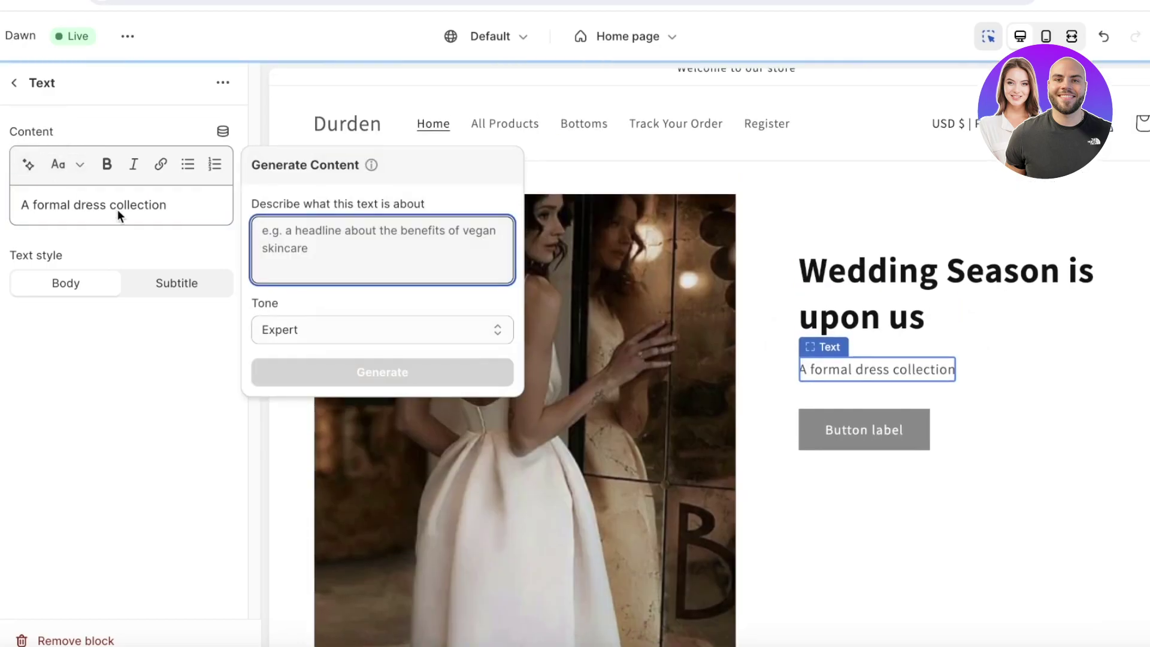
text(A)
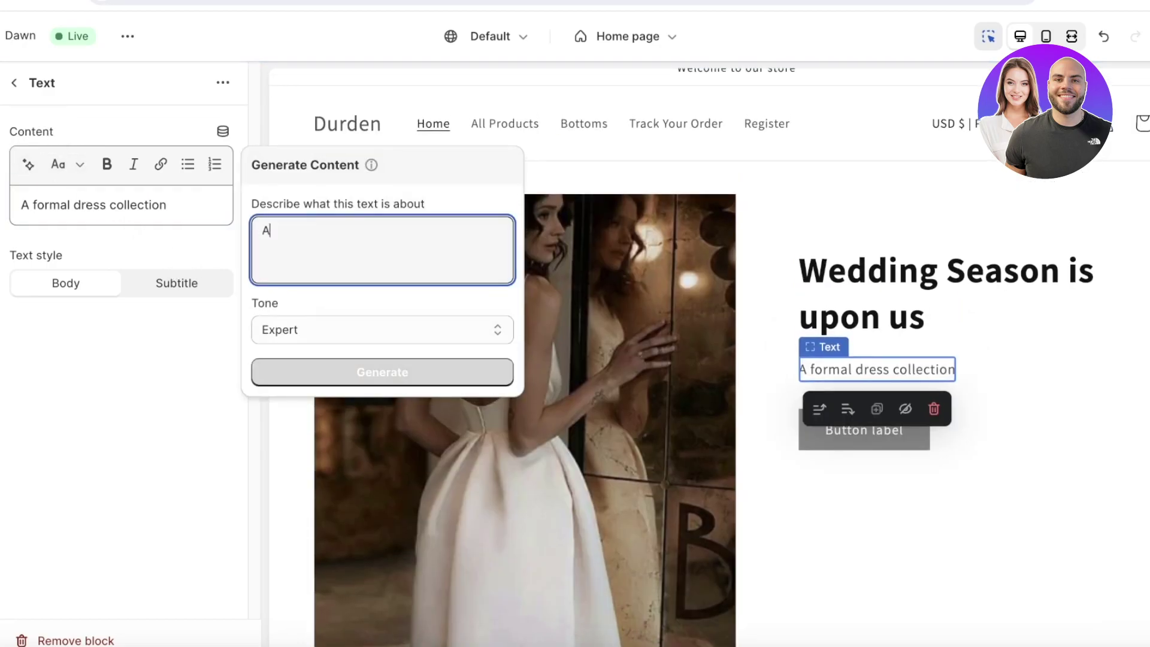
key(BackSpace)
text(a formal dress collection)
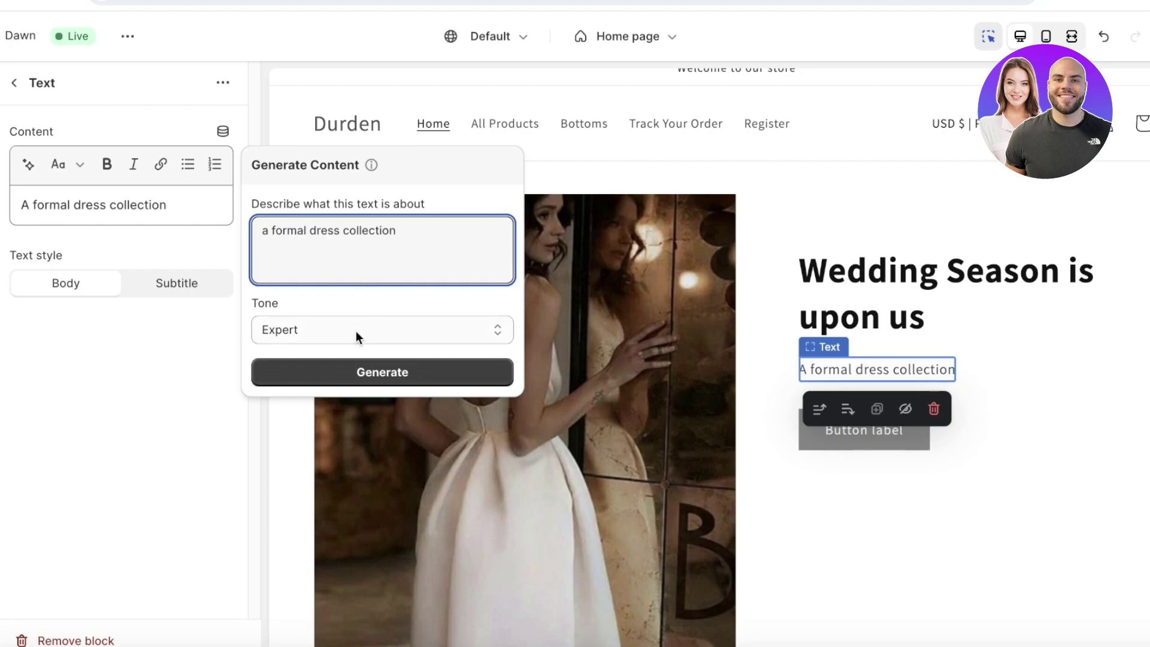
click(356, 331)
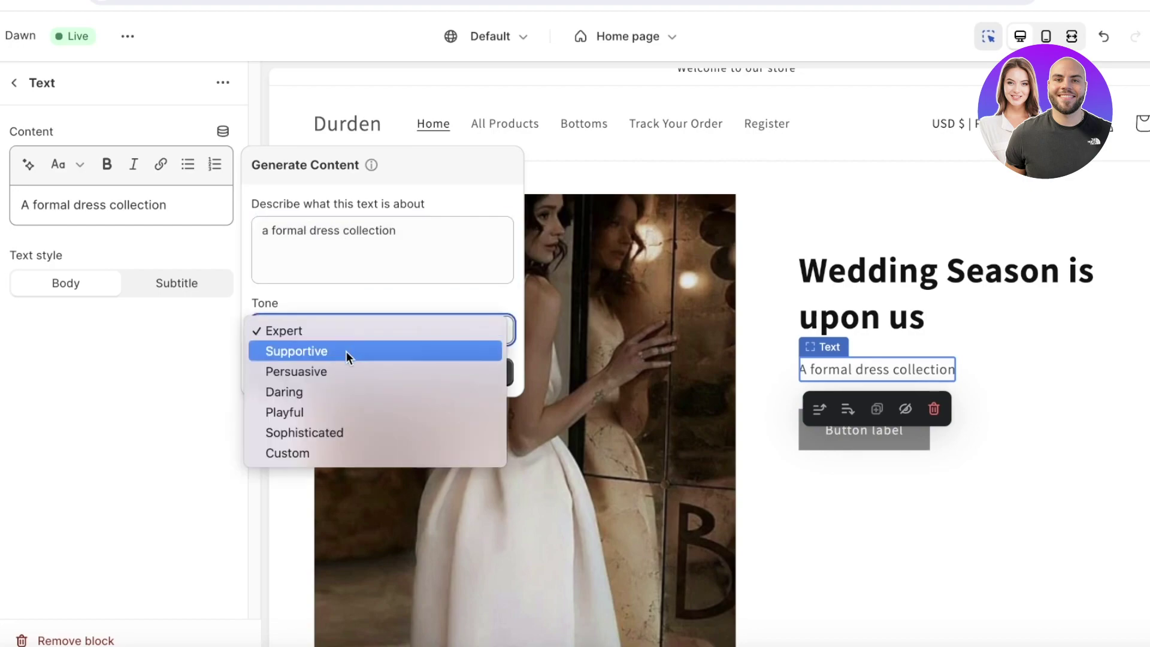
click(343, 432)
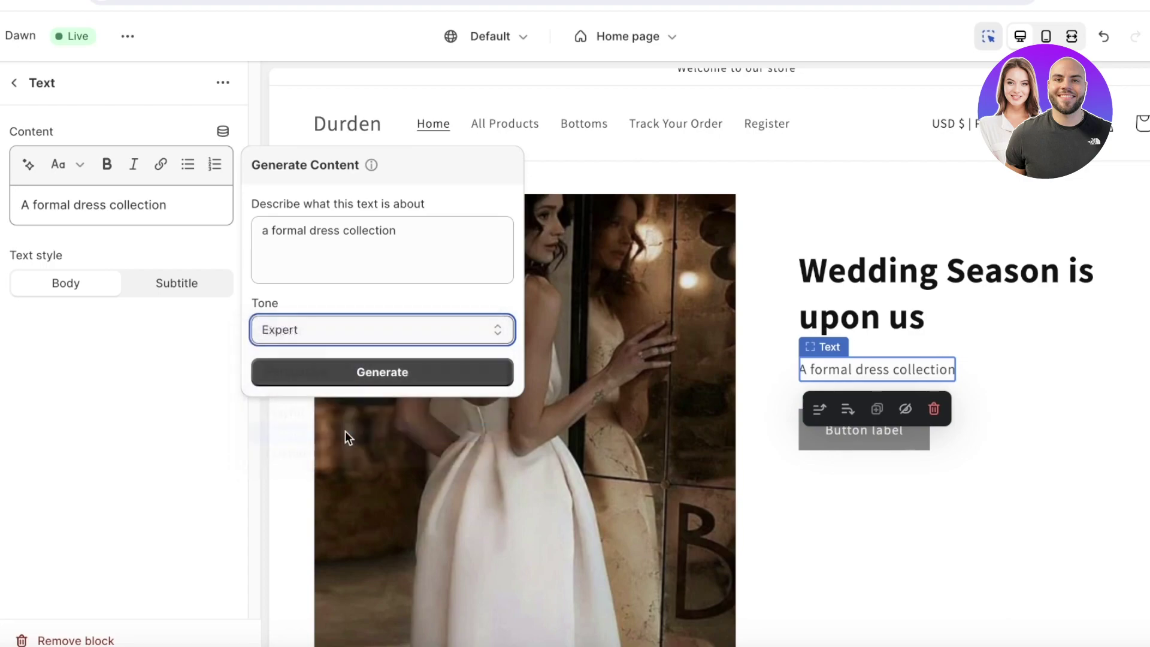
click(378, 372)
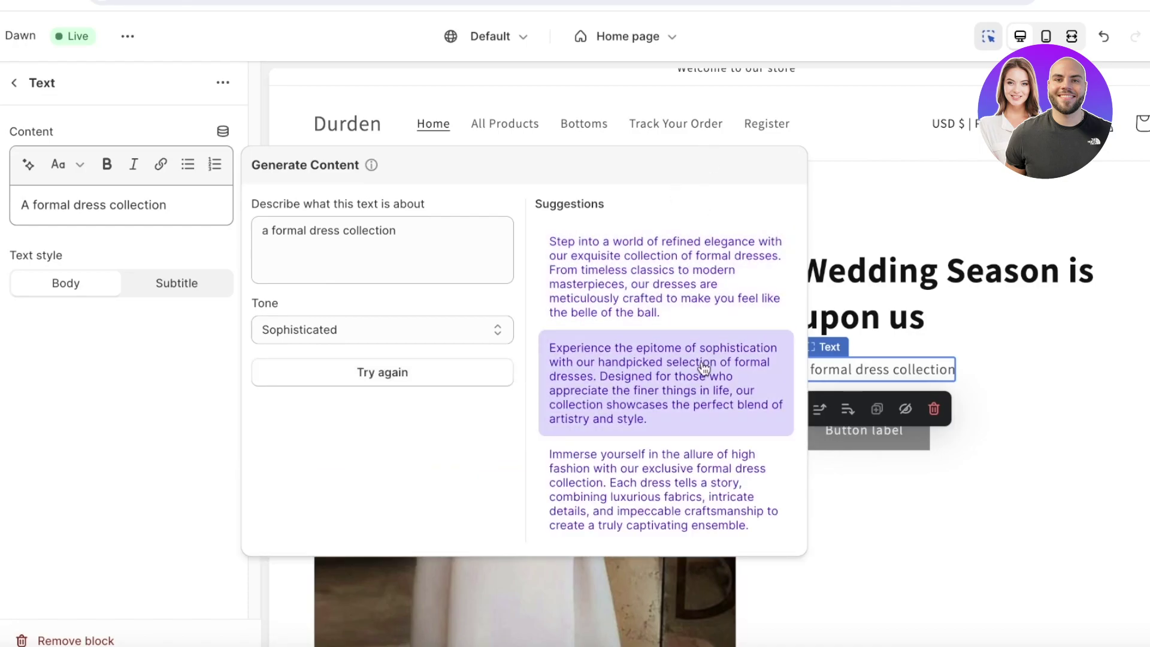
click(693, 479)
Open the Button block's settings and examine the section's heading, text and button in the preview.
scroll(898, 408, down, 5)
click(834, 200)
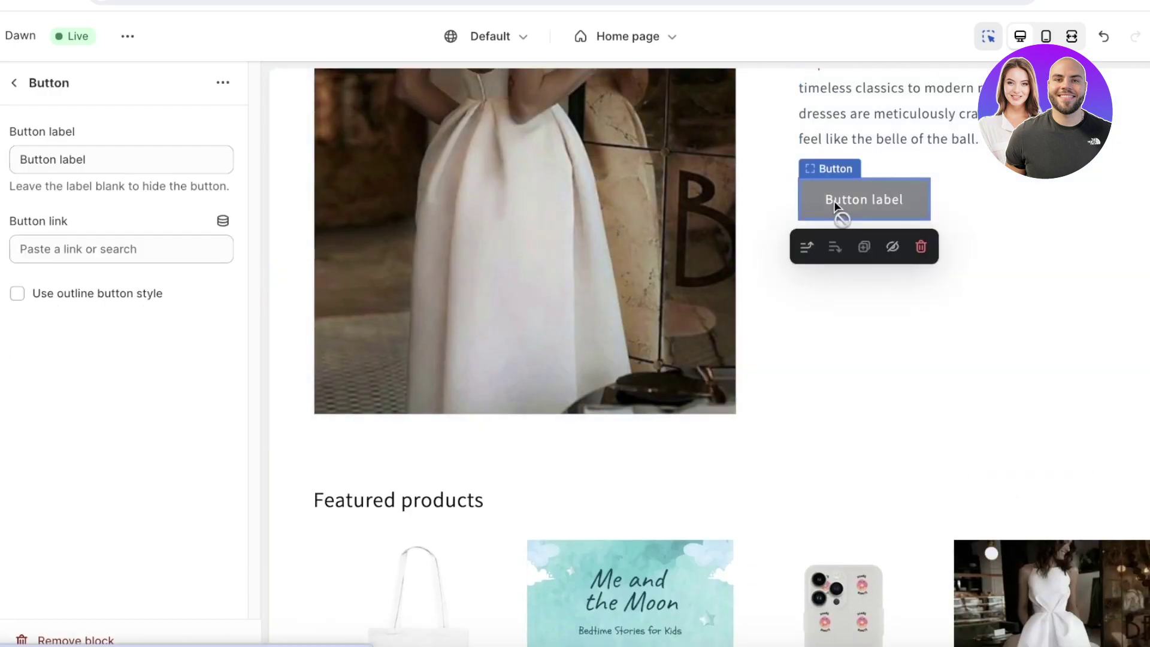
scroll(972, 297, up, 5)
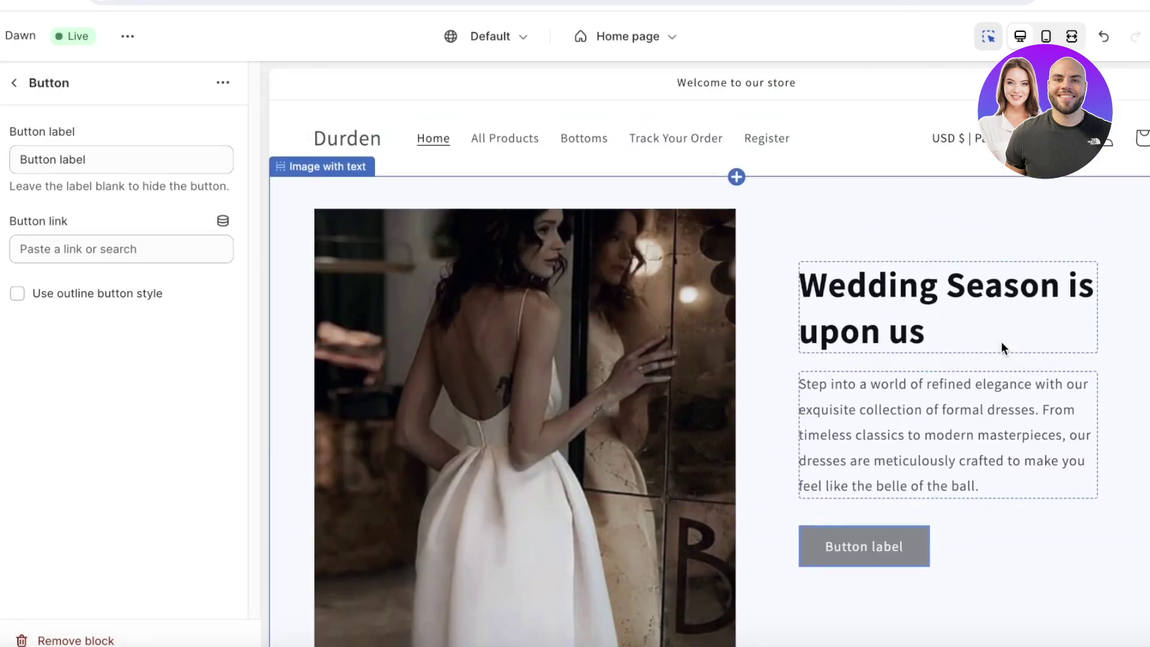
scroll(494, 382, down, 3)
Edit the Image with text section's image, add a focal point near the woman's shoulder, and save the image.
click(493, 386)
scroll(678, 328, down, 1)
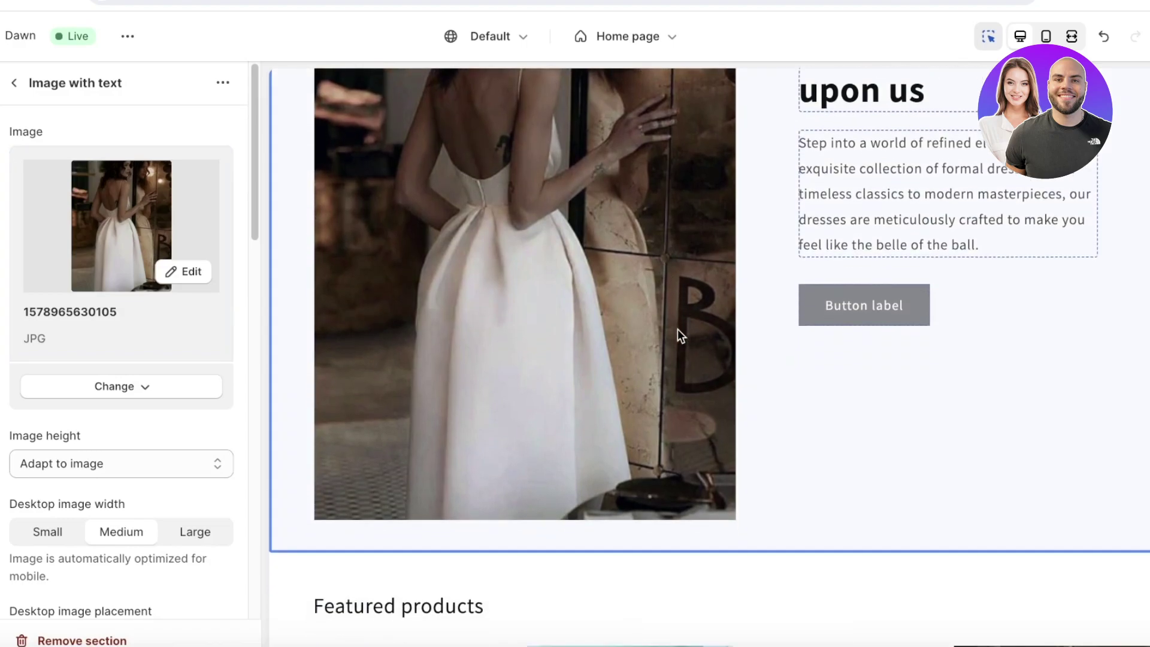
scroll(598, 307, up, 4)
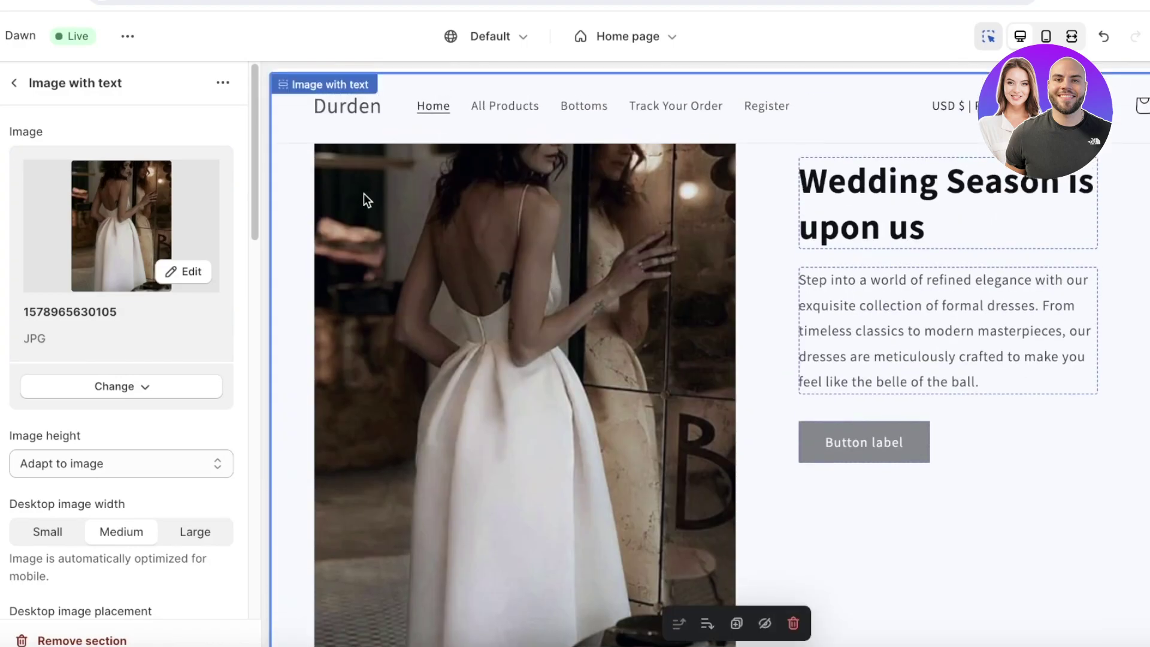
scroll(120, 210, down, 1)
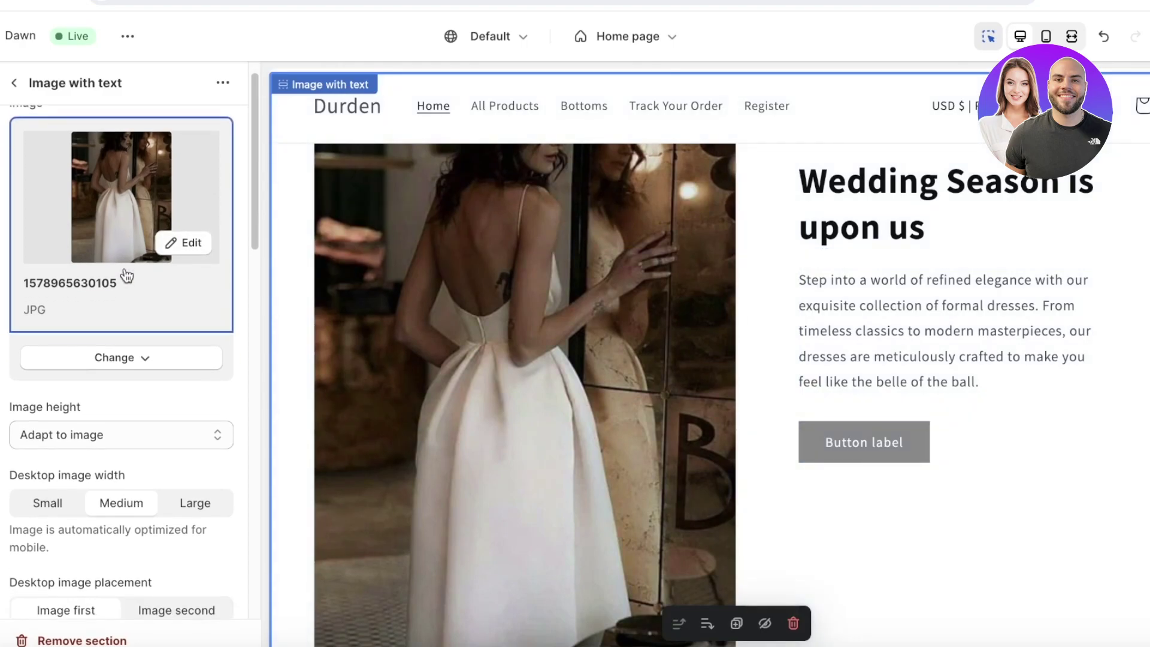
click(105, 350)
click(105, 350)
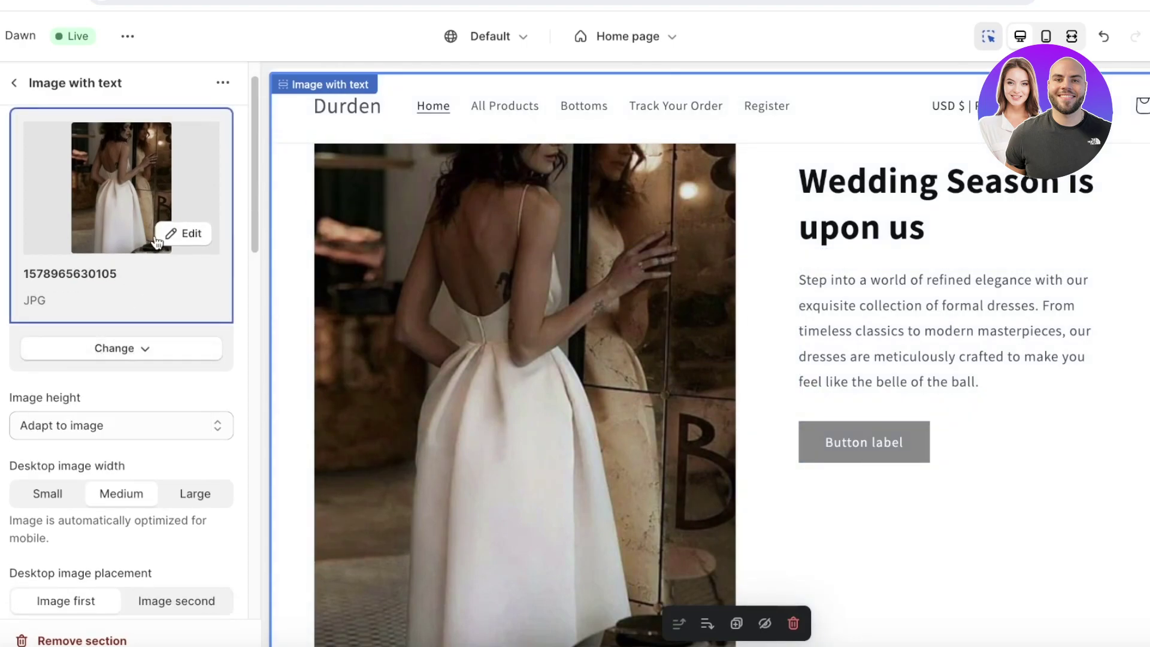
click(165, 238)
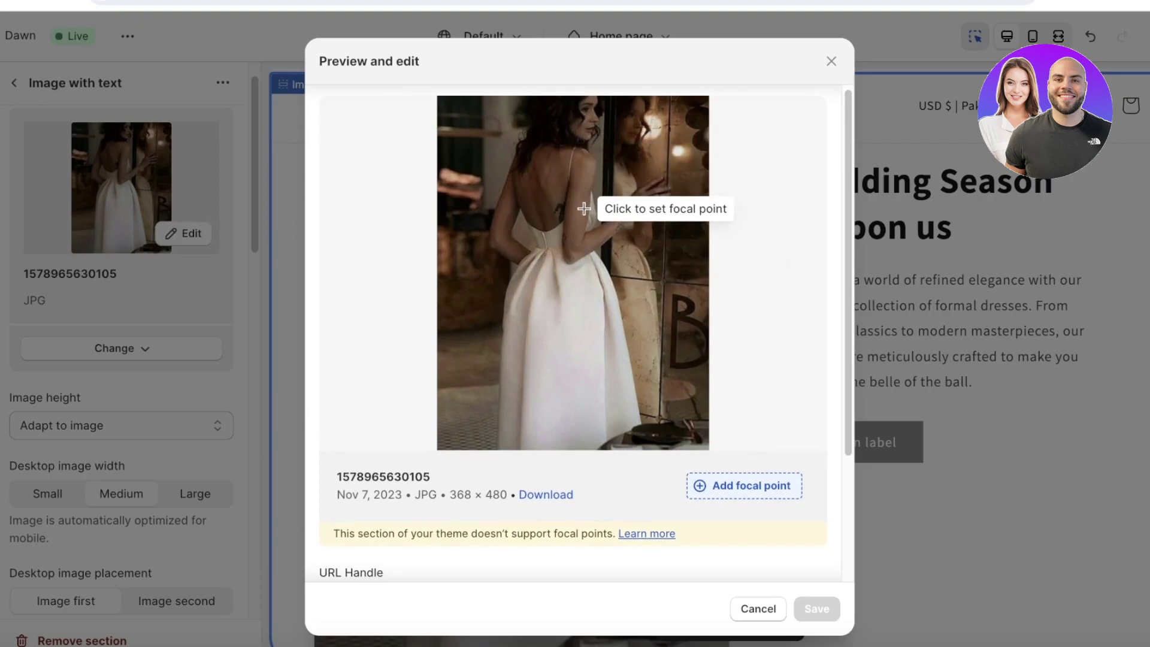
click(591, 161)
scroll(675, 513, down, 1)
scroll(675, 513, down, 3)
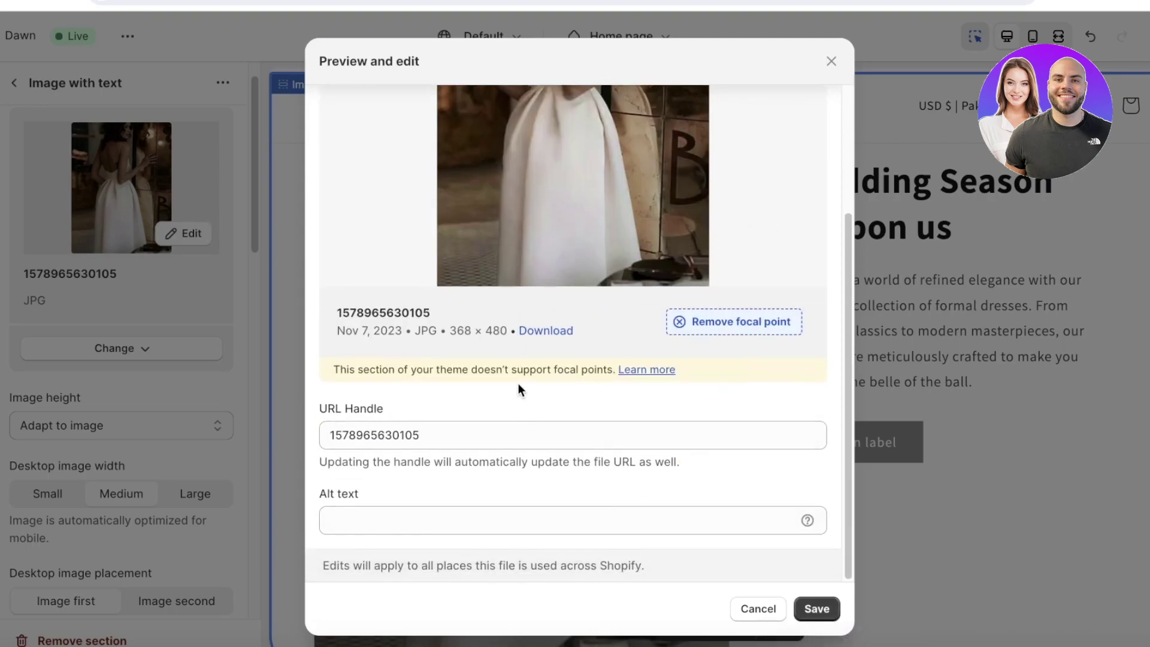
click(819, 608)
Set the Image with text section's desktop image width to Small.
scroll(568, 307, down, 3)
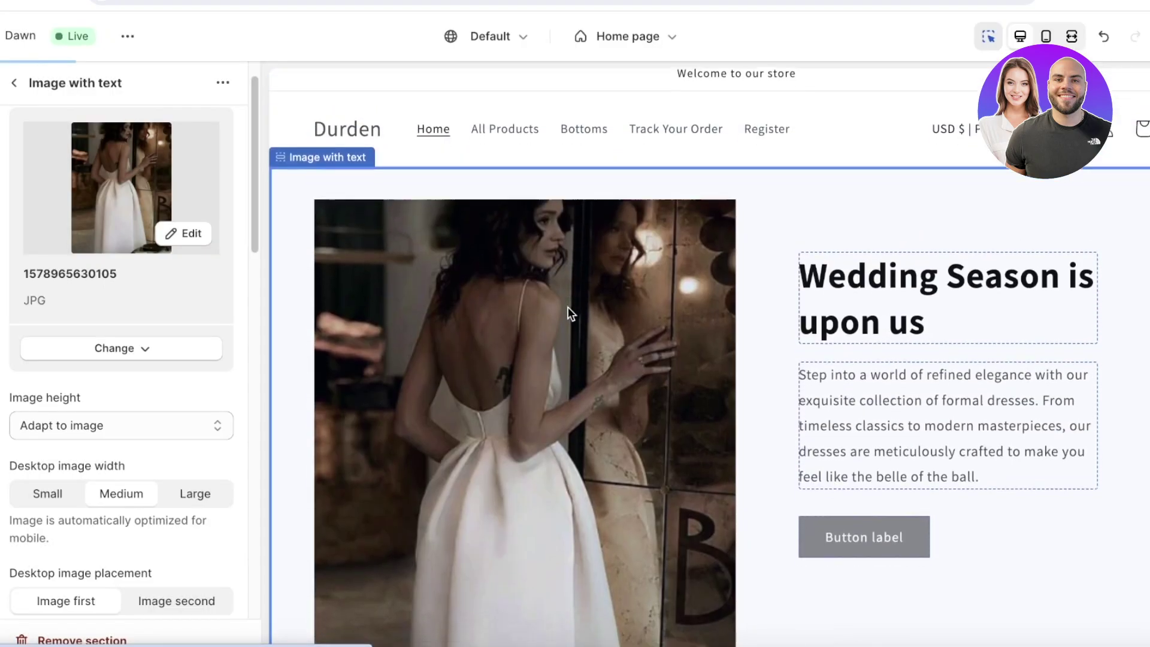
scroll(90, 391, down, 3)
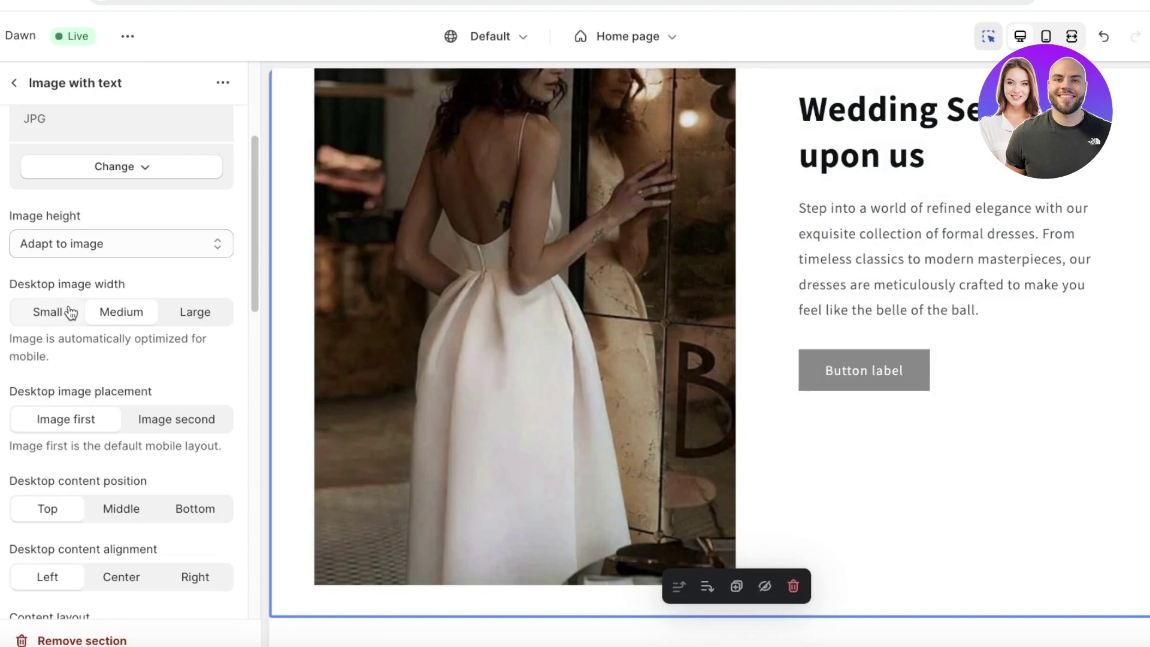
click(70, 312)
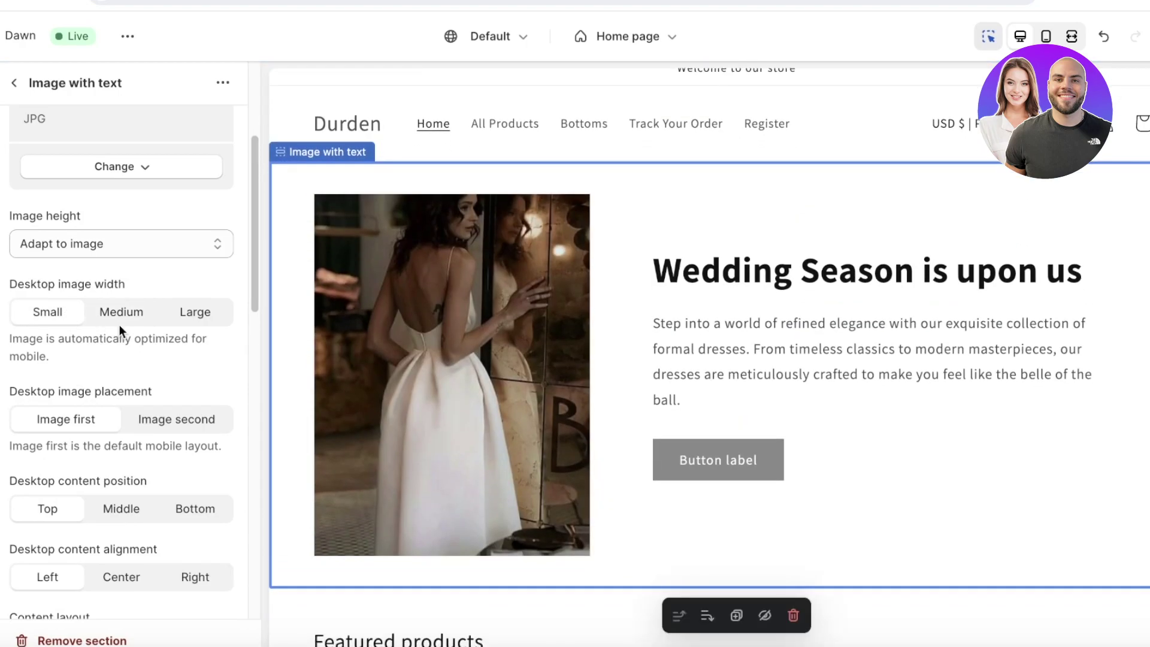
scroll(143, 345, up, 1)
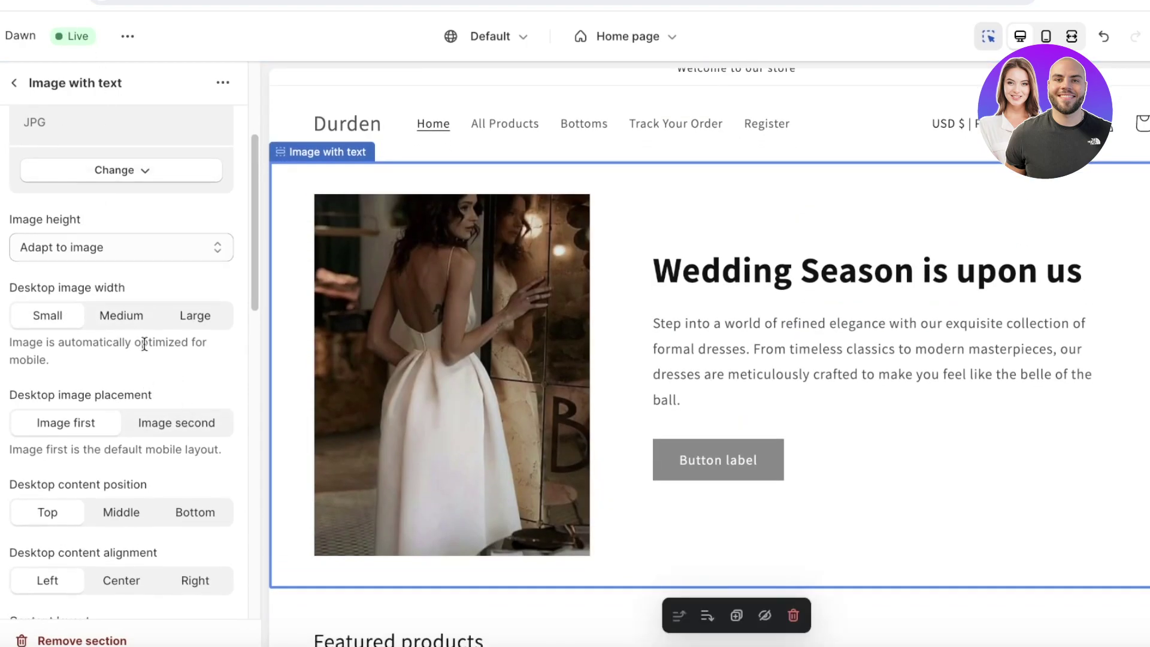
Set the Image with text section's desktop image placement to Image second.
scroll(89, 402, down, 3)
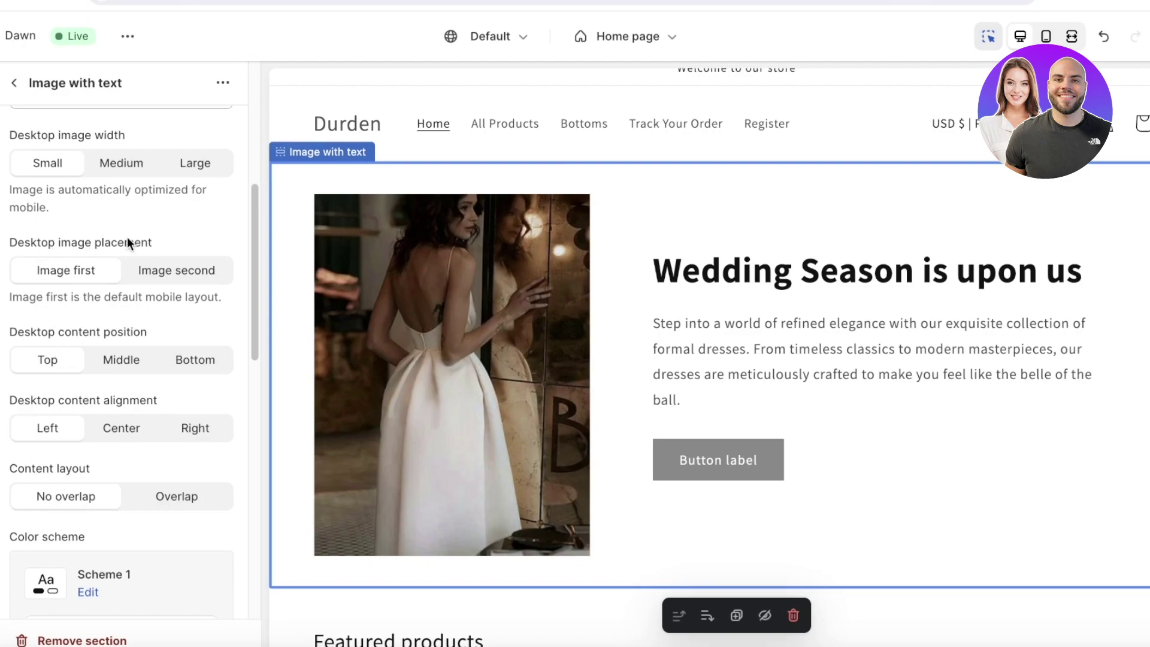
click(187, 267)
click(87, 273)
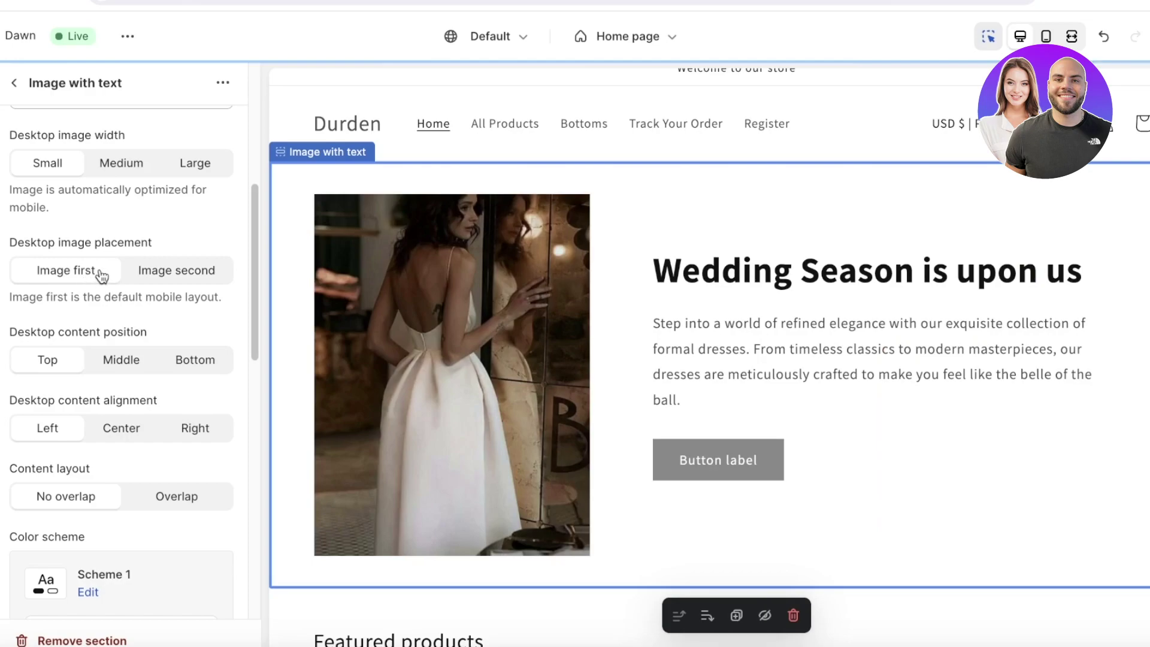
click(161, 269)
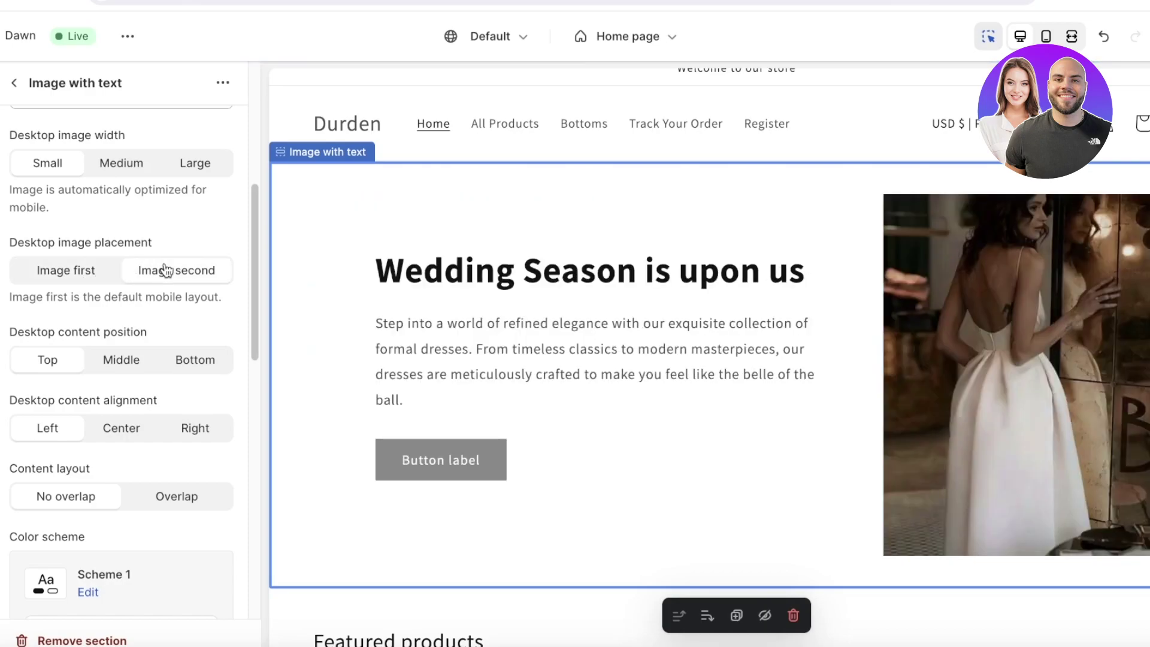
Try the Center and Right desktop content alignments for the Image with text section and return it to Left.
click(138, 430)
click(184, 432)
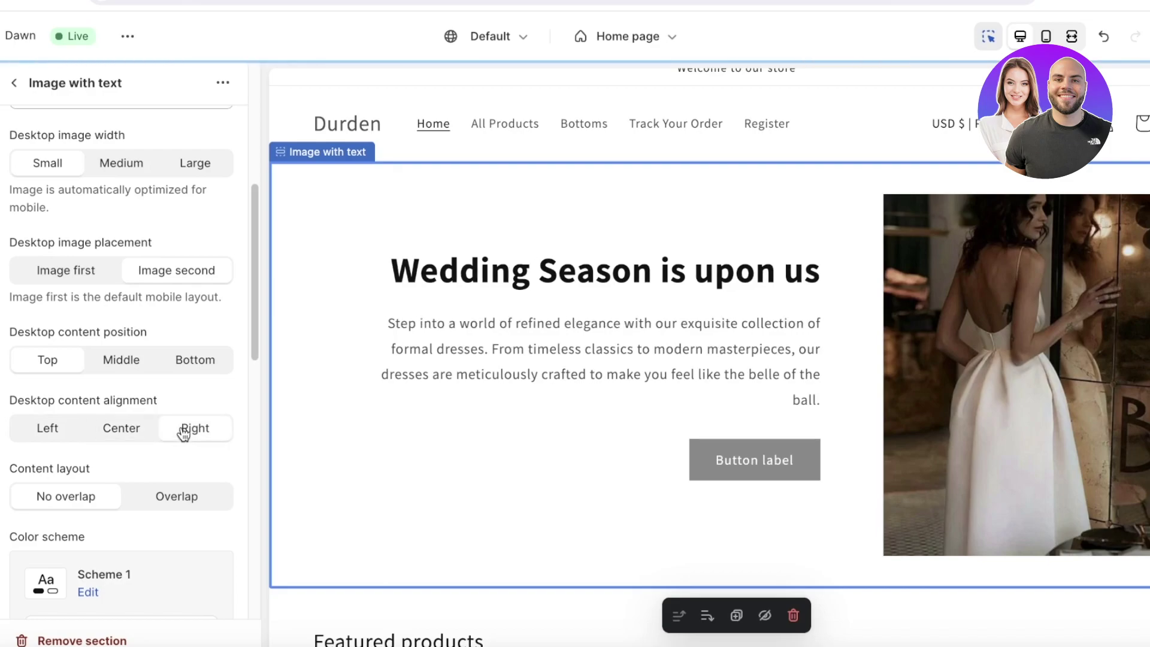
click(96, 432)
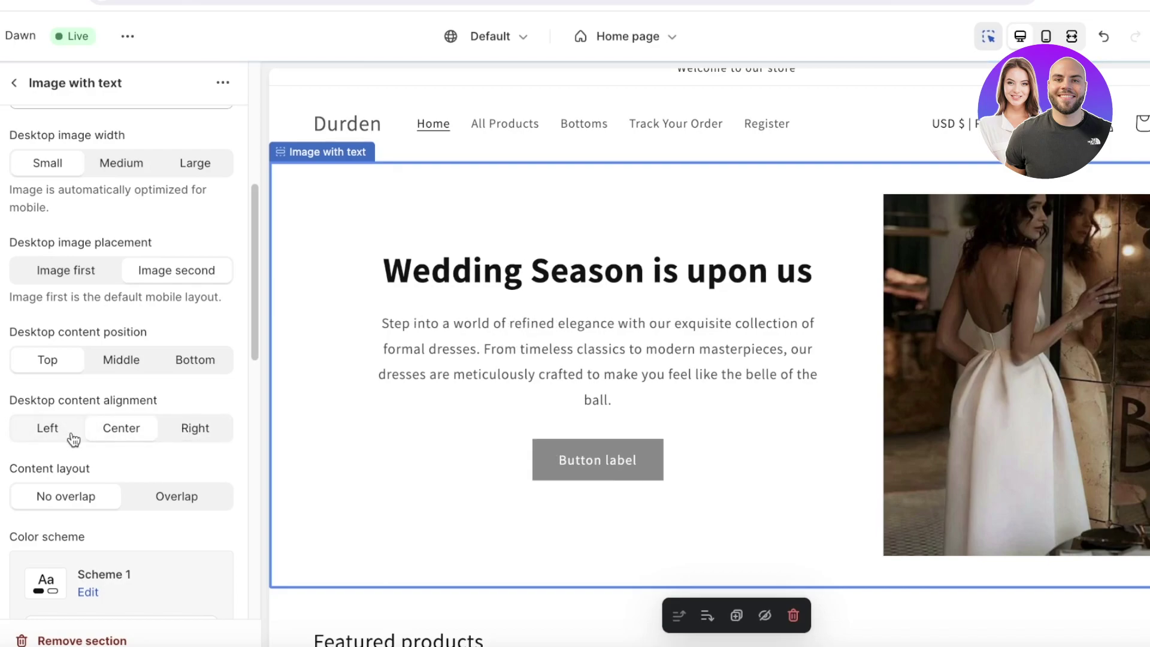
click(67, 430)
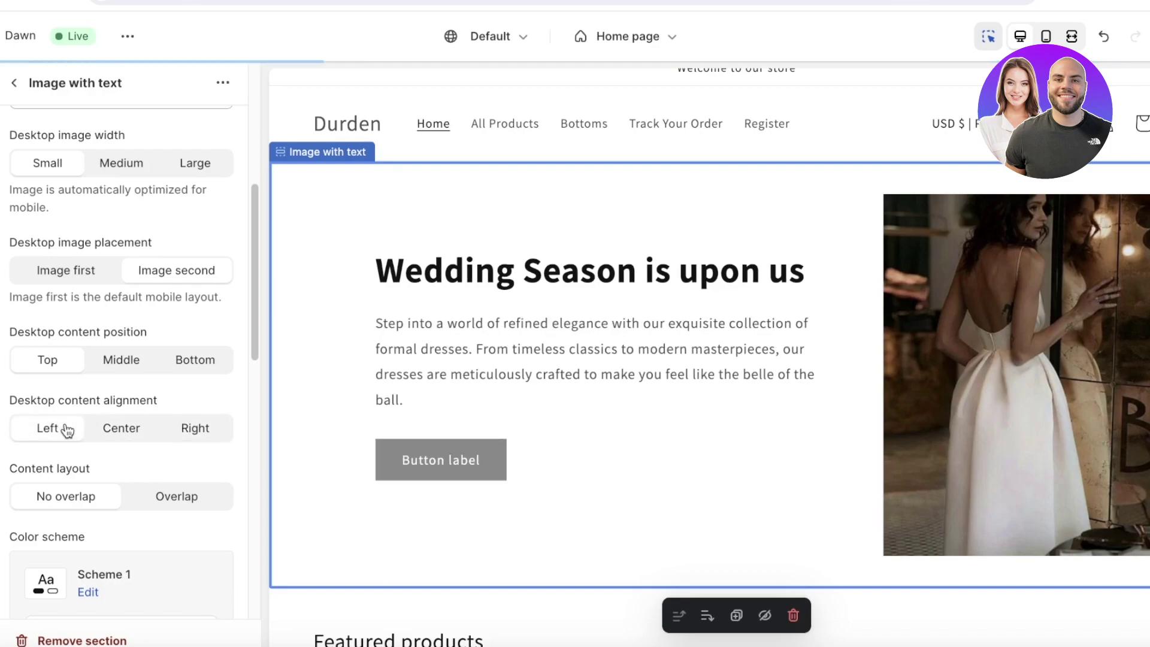
scroll(74, 447, down, 1)
scroll(137, 443, down, 4)
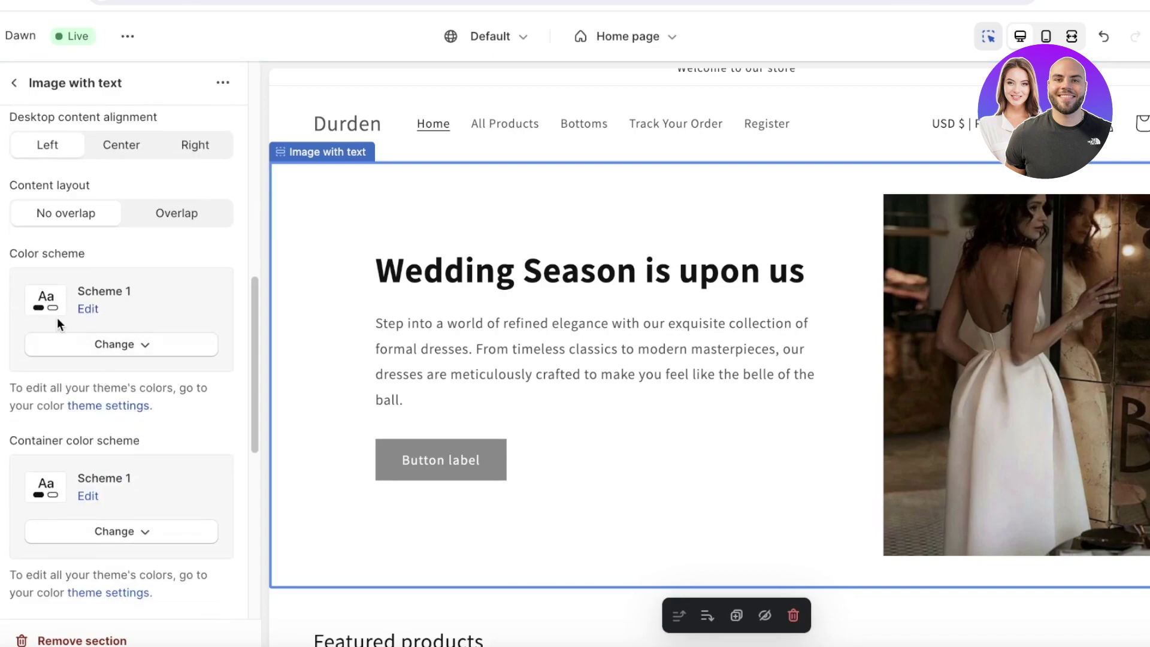
scroll(90, 335, down, 4)
scroll(111, 371, up, 12)
scroll(105, 383, up, 3)
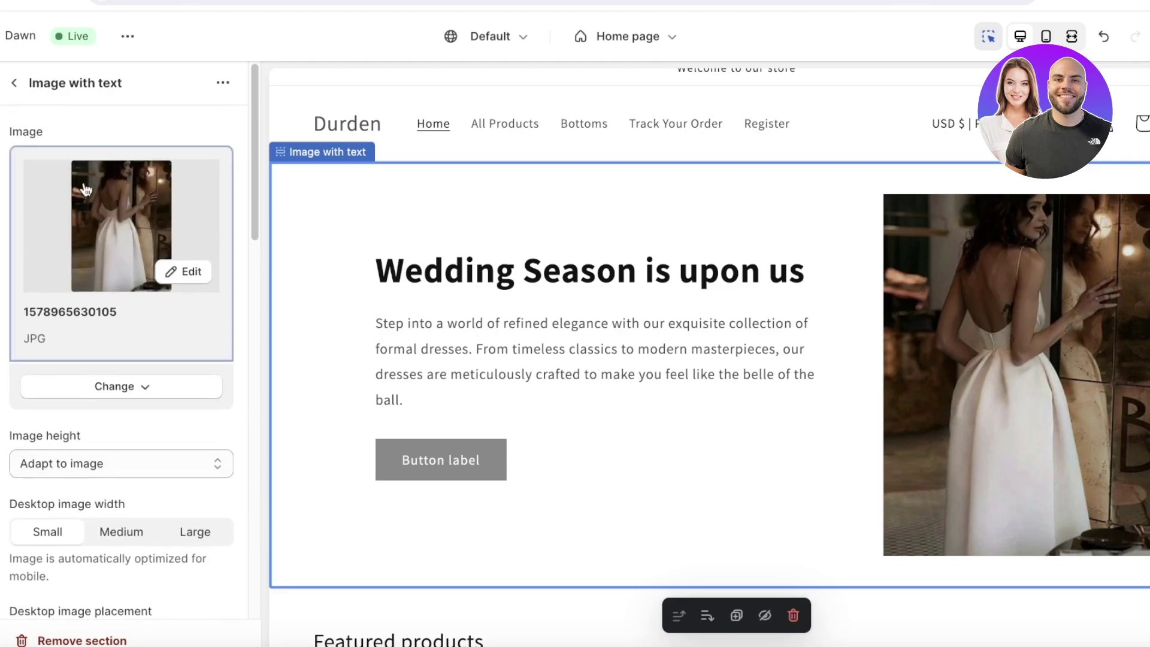
Set the label of the Image with text section's Button block to "Shop Now".
click(14, 83)
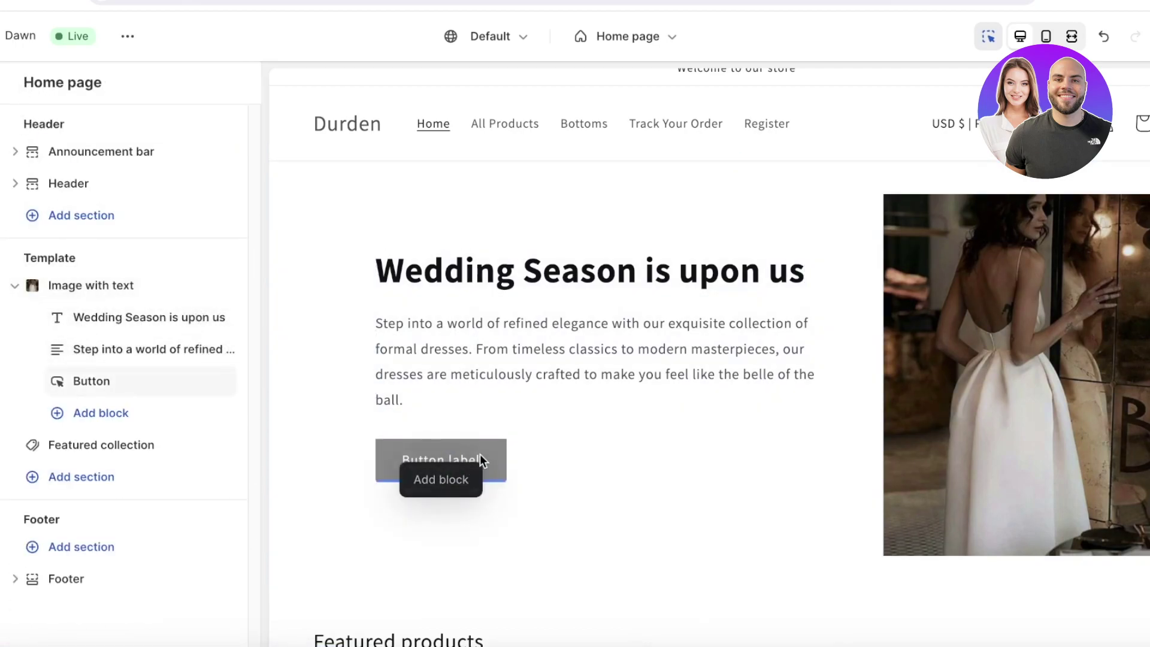
click(139, 390)
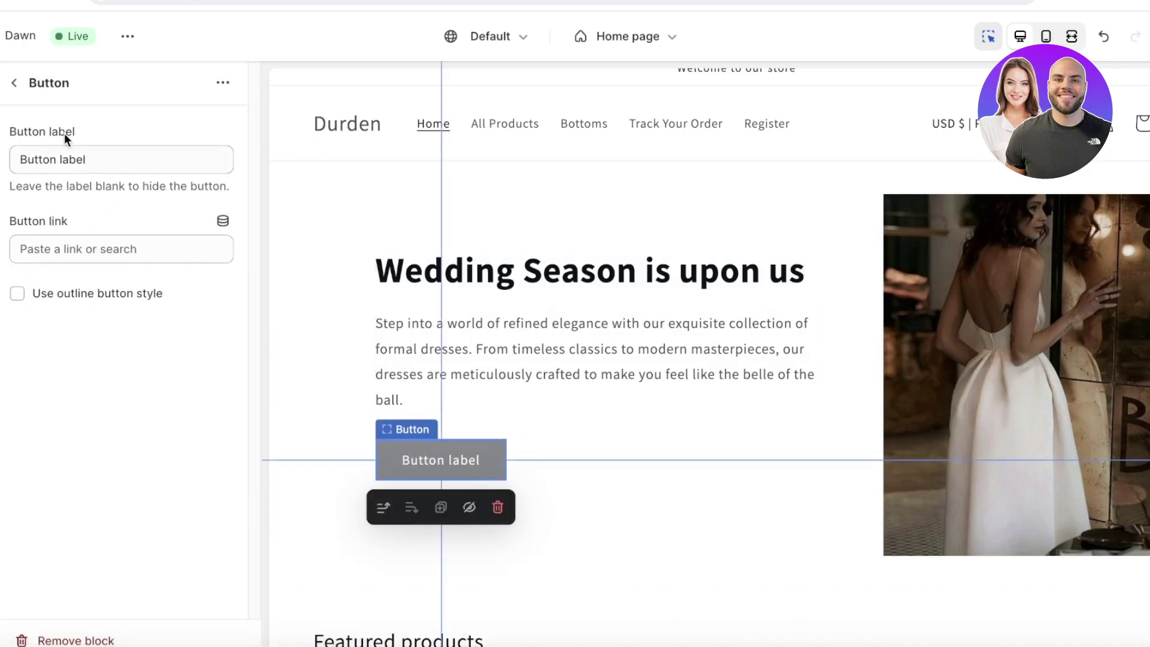
triple_click(75, 153)
key(BackSpace)
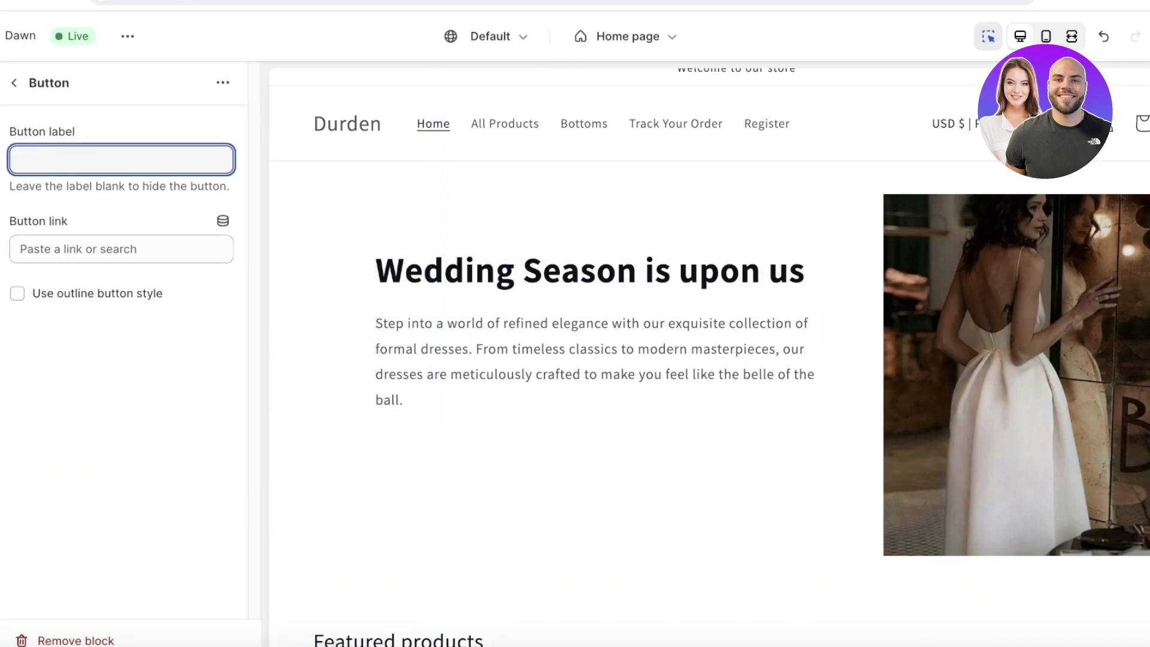
text(Shop Now)
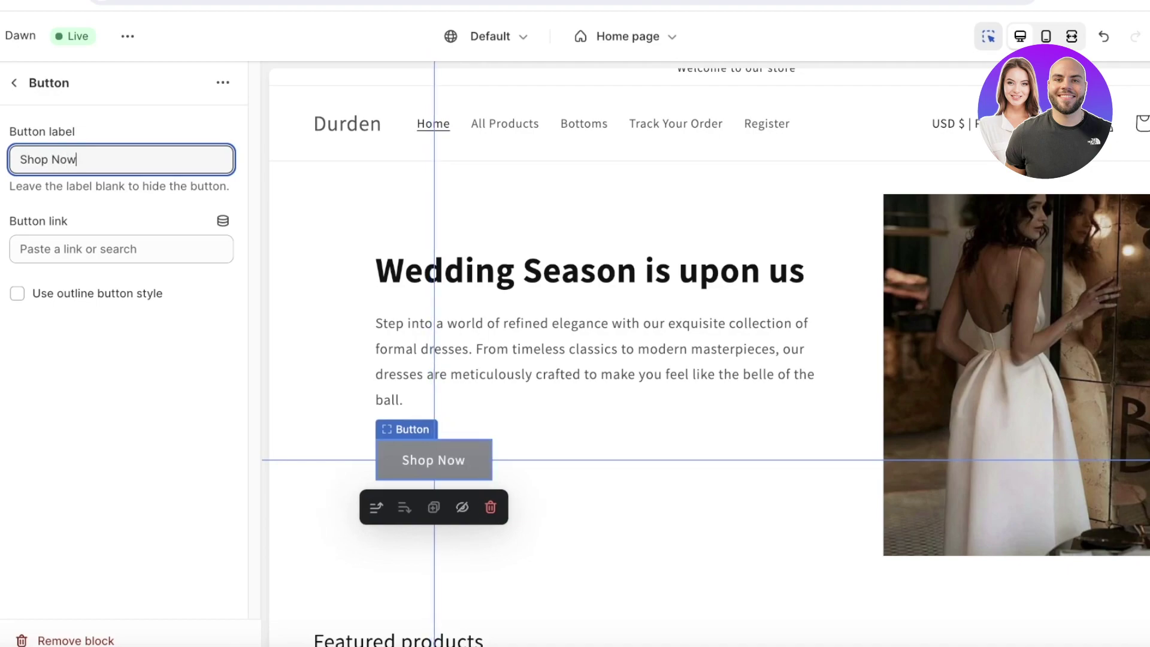
key(BackSpace)
text(w)
Link the Shop Now button to the Tops collection.
click(55, 257)
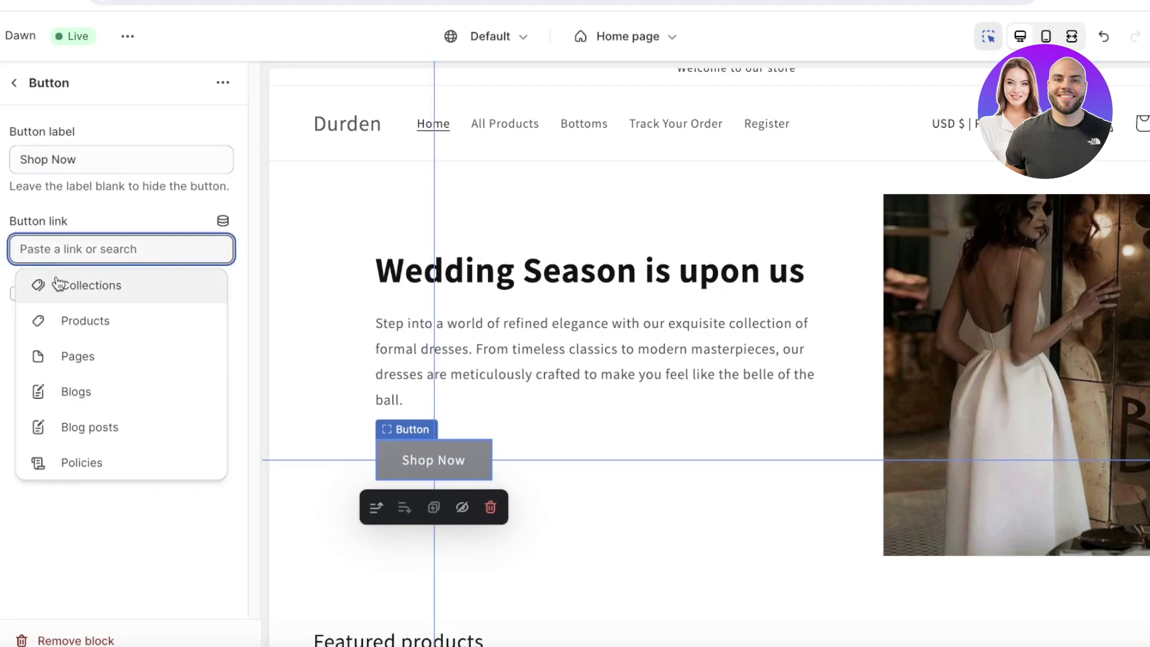
click(56, 280)
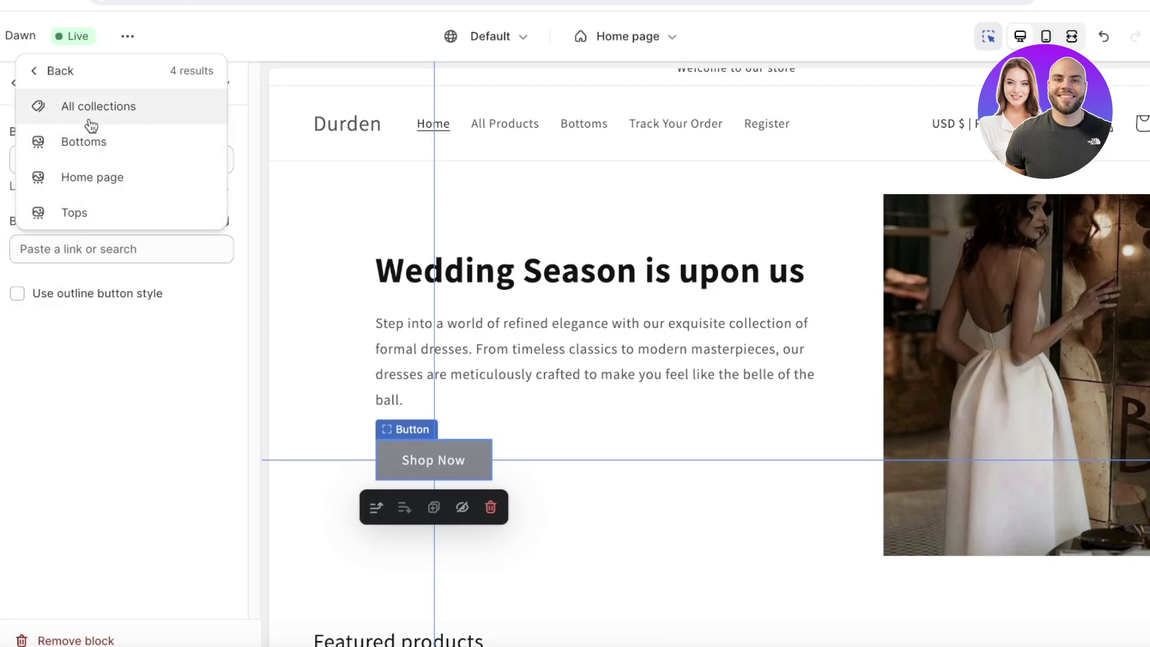
click(89, 215)
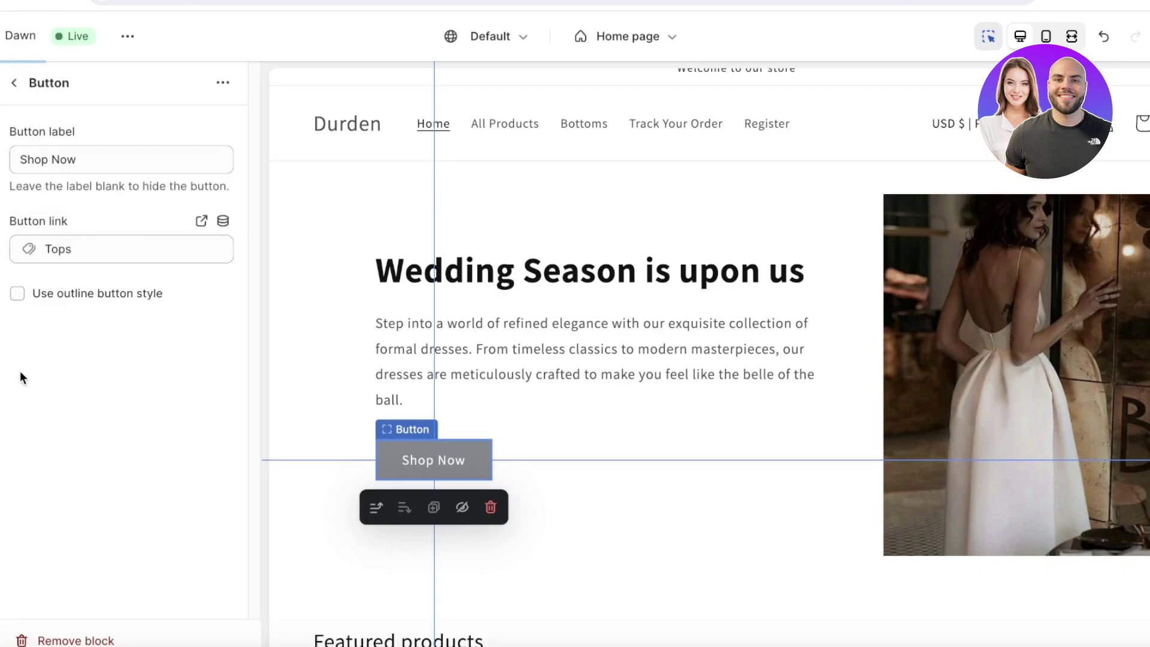
Examine the home page preview from the Image with text section through the featured products to the email signup.
click(683, 547)
scroll(569, 475, down, 5)
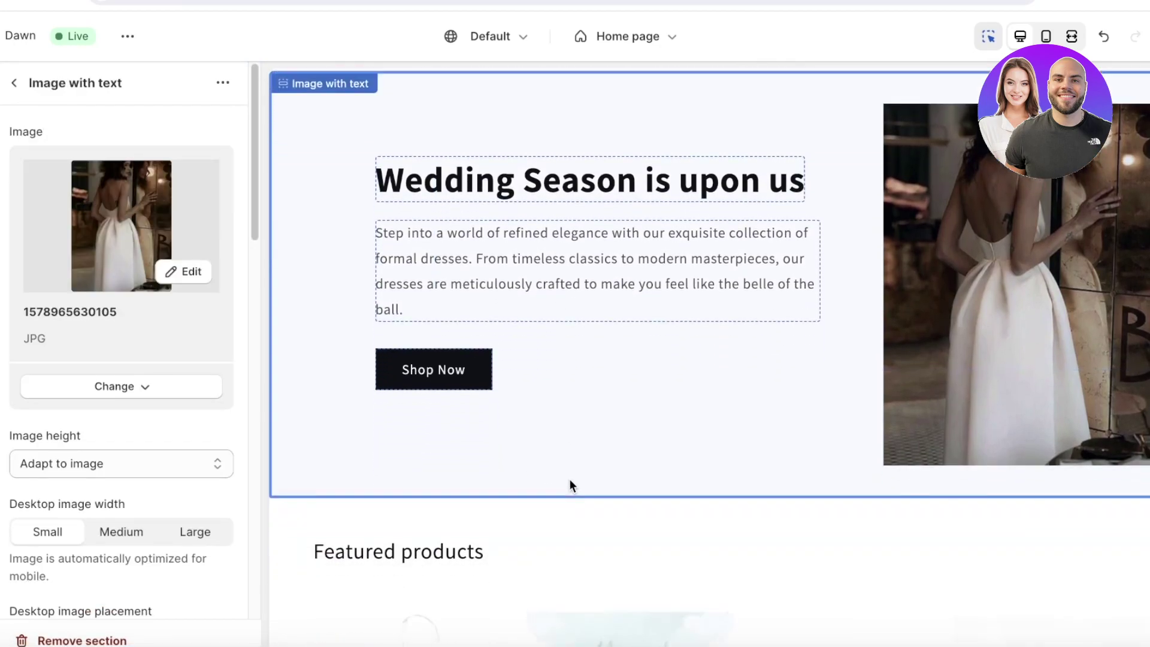
scroll(569, 480, down, 5)
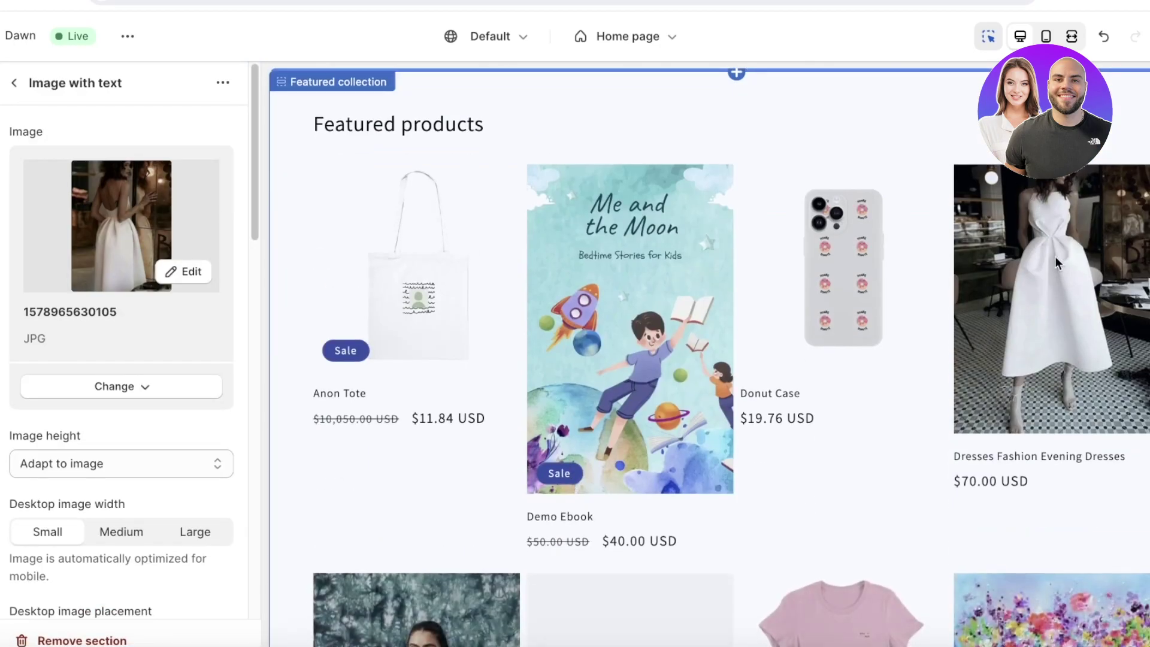
scroll(1060, 275, down, 6)
scroll(1020, 300, up, 12)
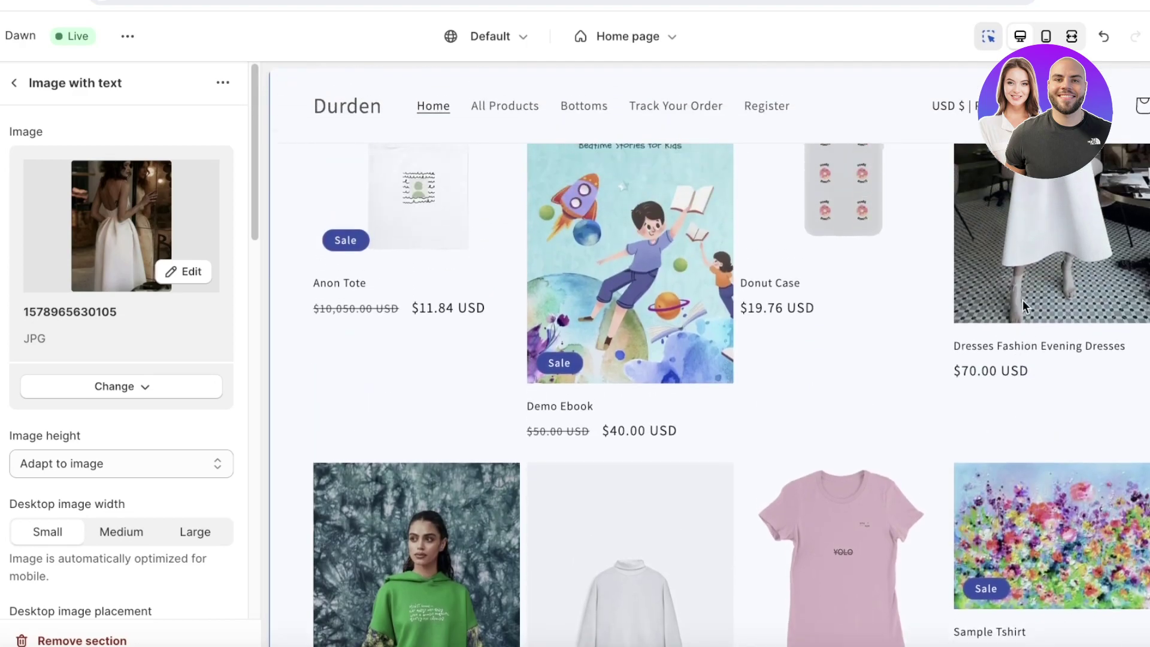
scroll(452, 335, down, 15)
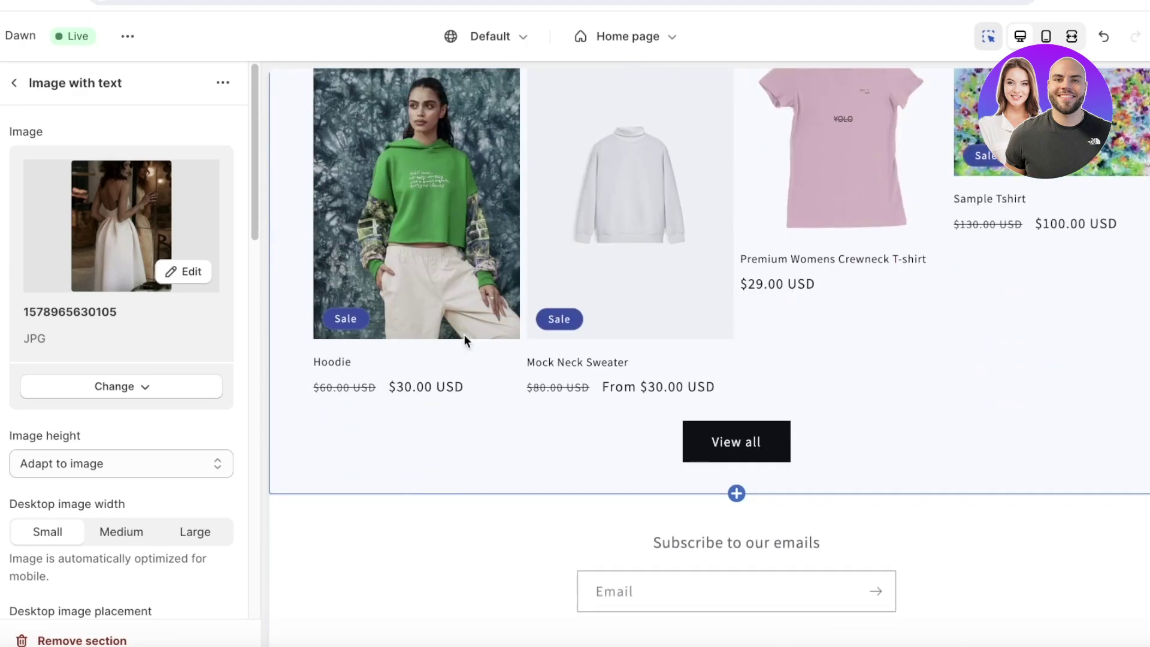
scroll(465, 335, up, 4)
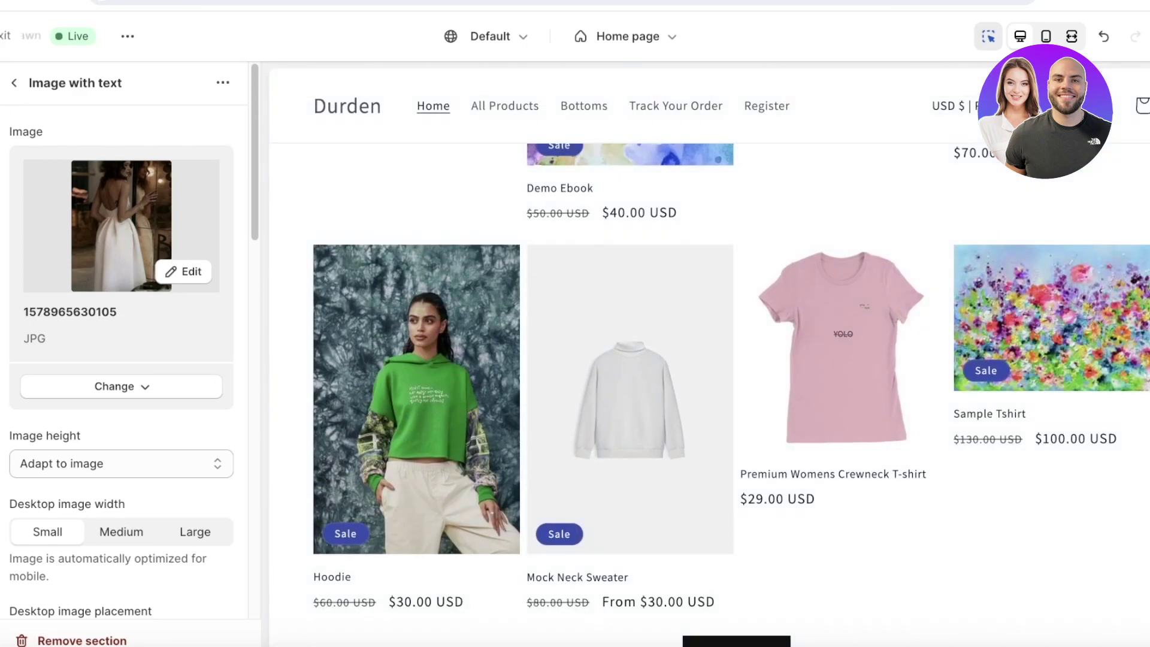
click(13, 84)
scroll(988, 246, up, 5)
scroll(929, 312, down, 5)
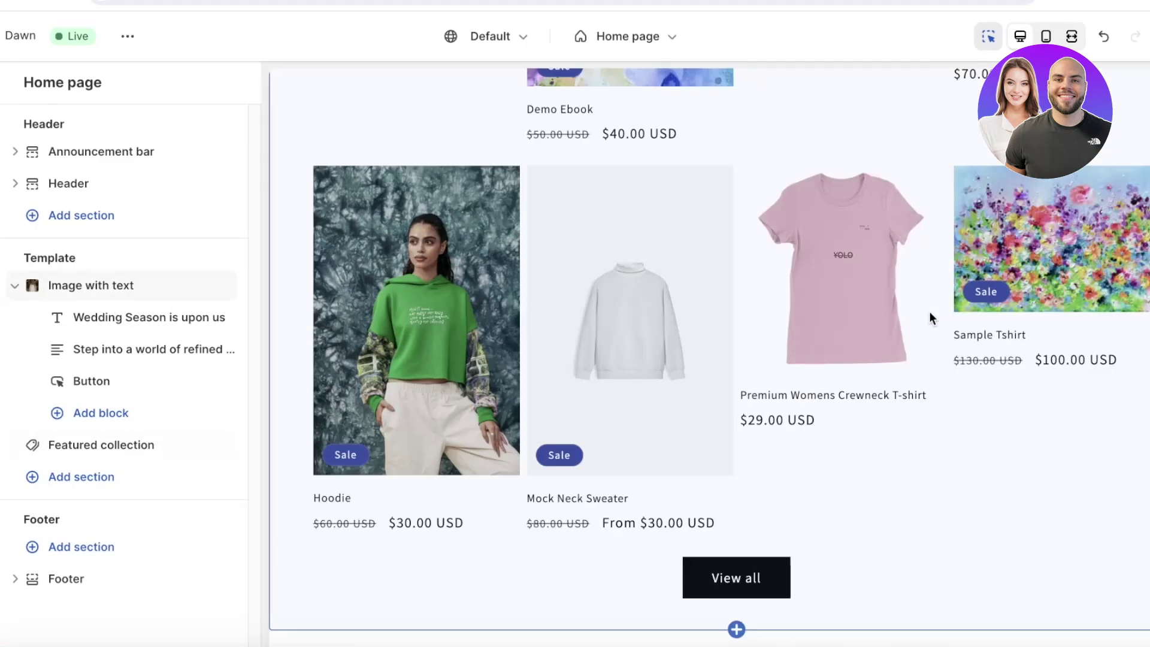
scroll(930, 311, up, 3)
scroll(838, 309, down, 4)
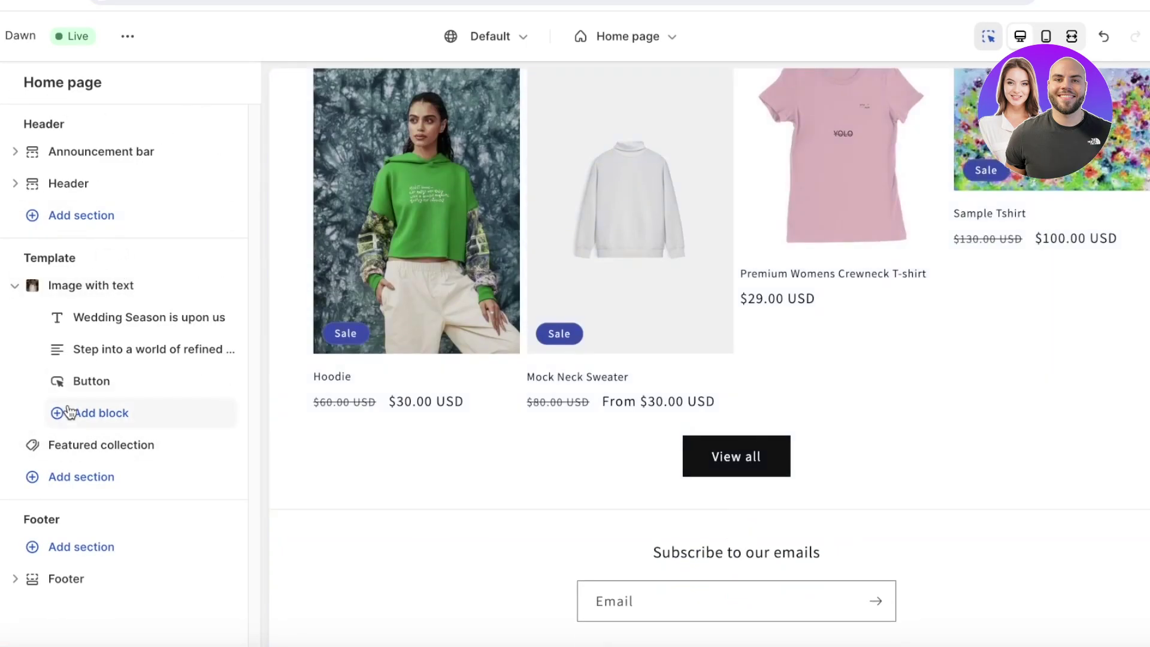
scroll(672, 269, up, 10)
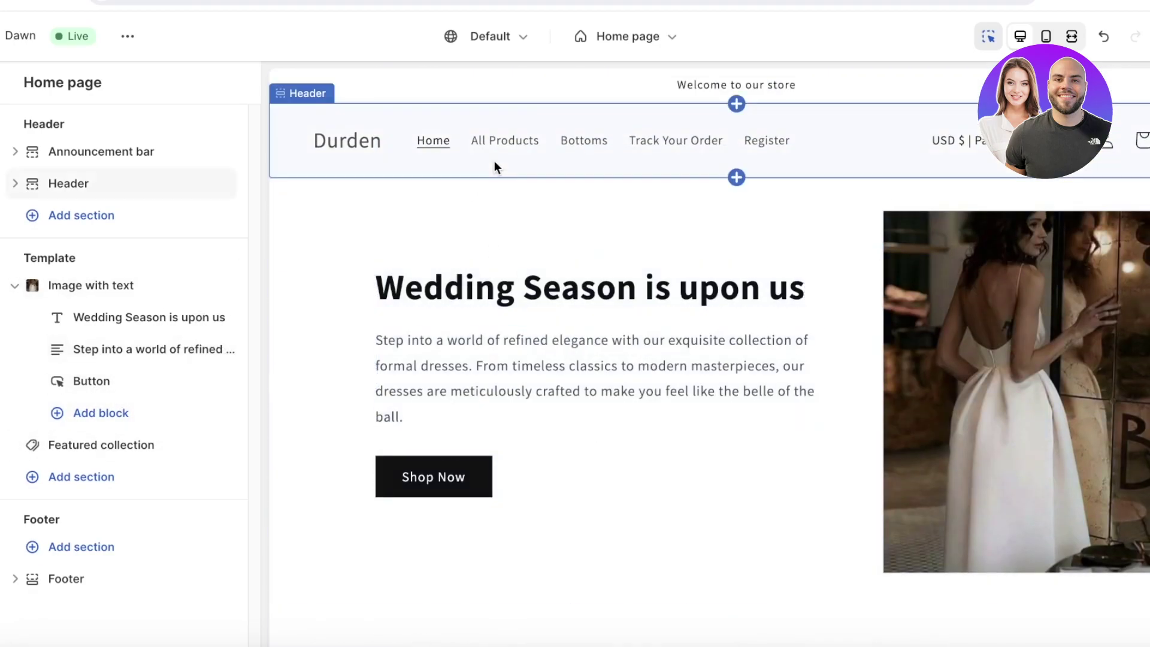
Switch the editor to the Default product template and look over the product page preview.
click(650, 36)
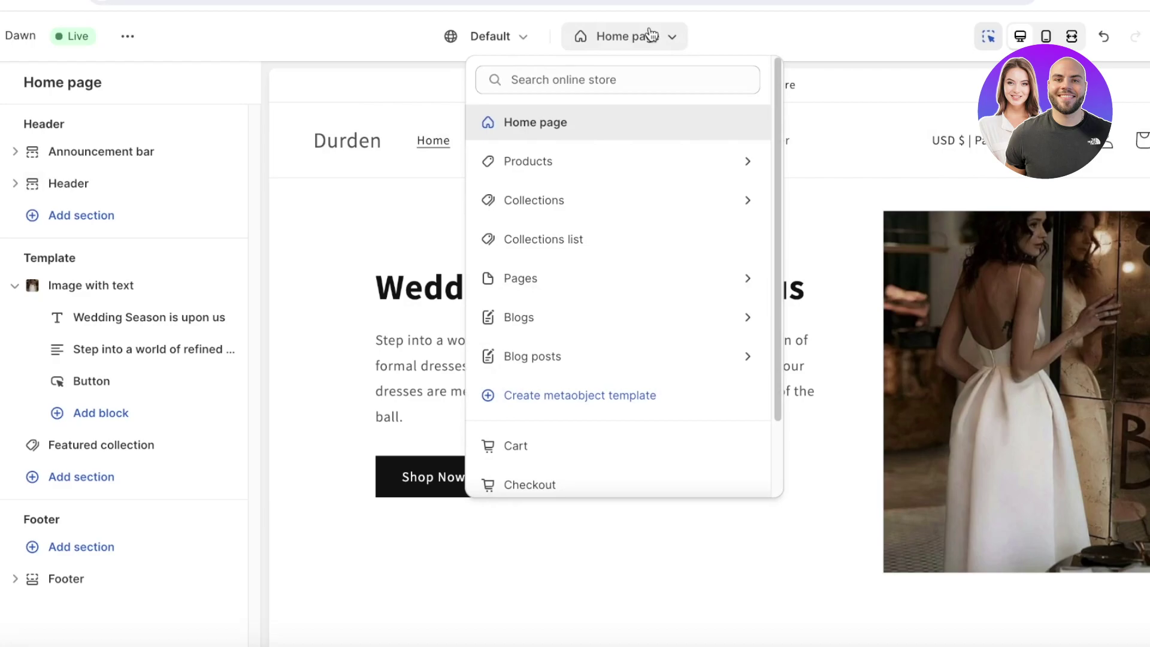
click(532, 161)
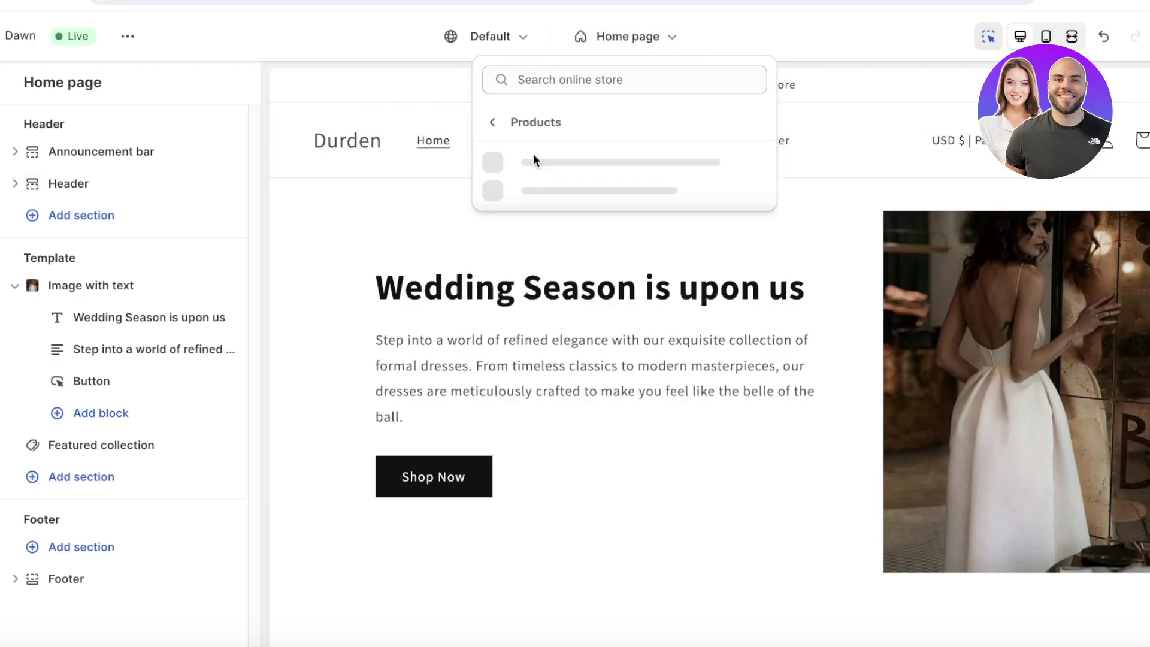
click(542, 167)
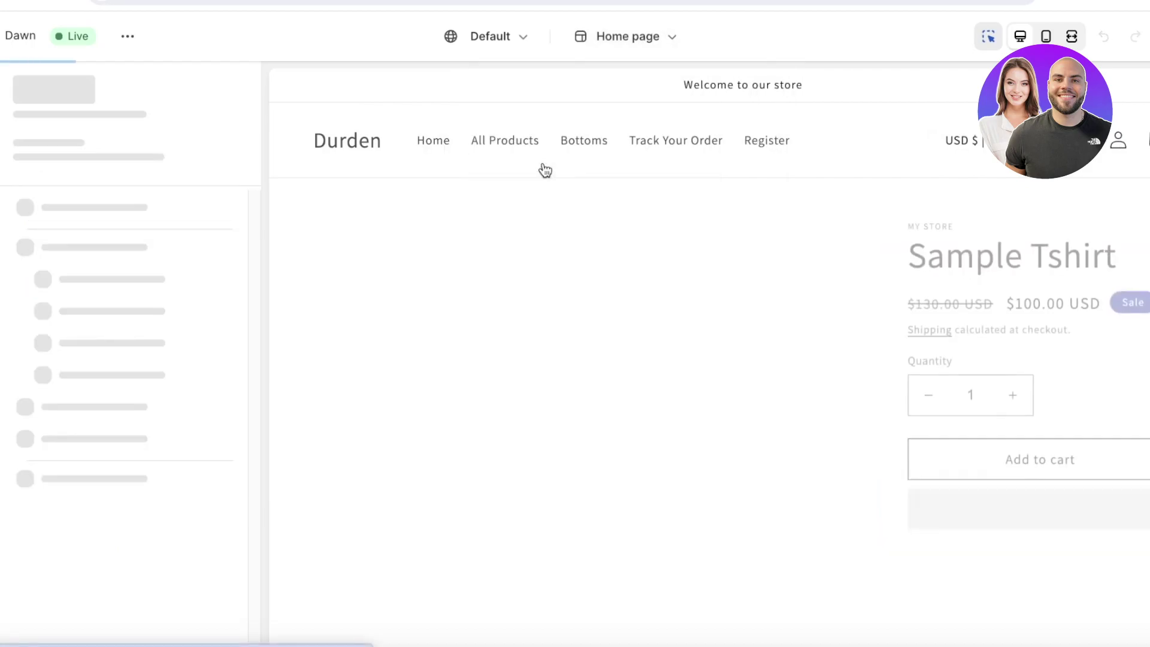
scroll(896, 282, down, 3)
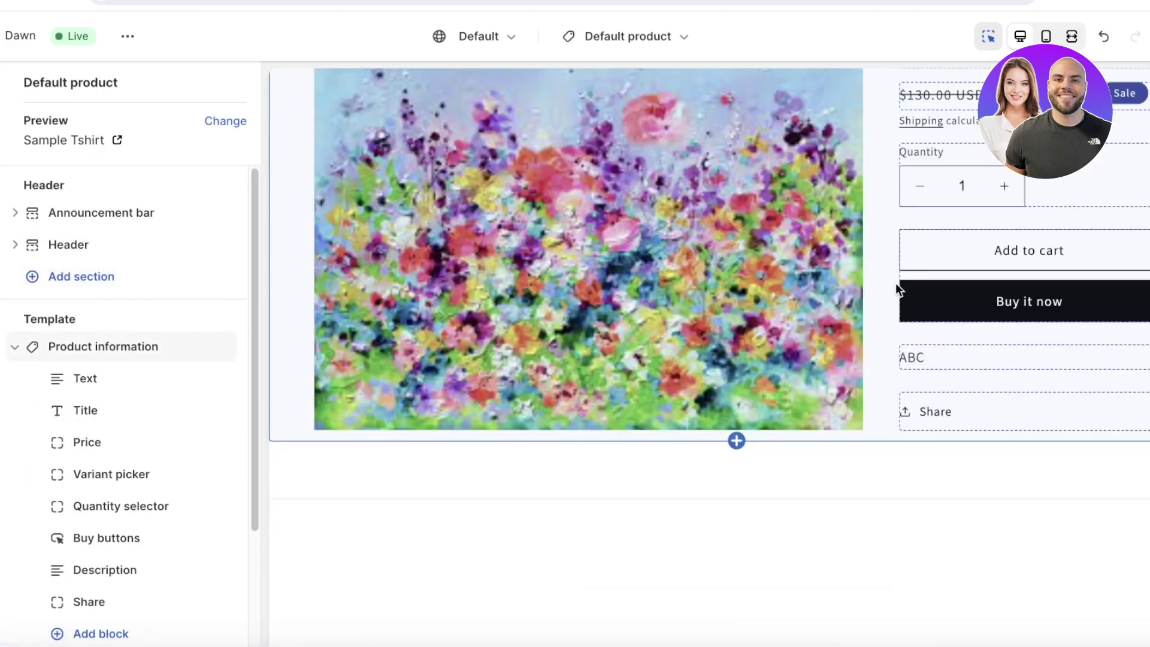
scroll(896, 283, down, 9)
scroll(863, 305, up, 12)
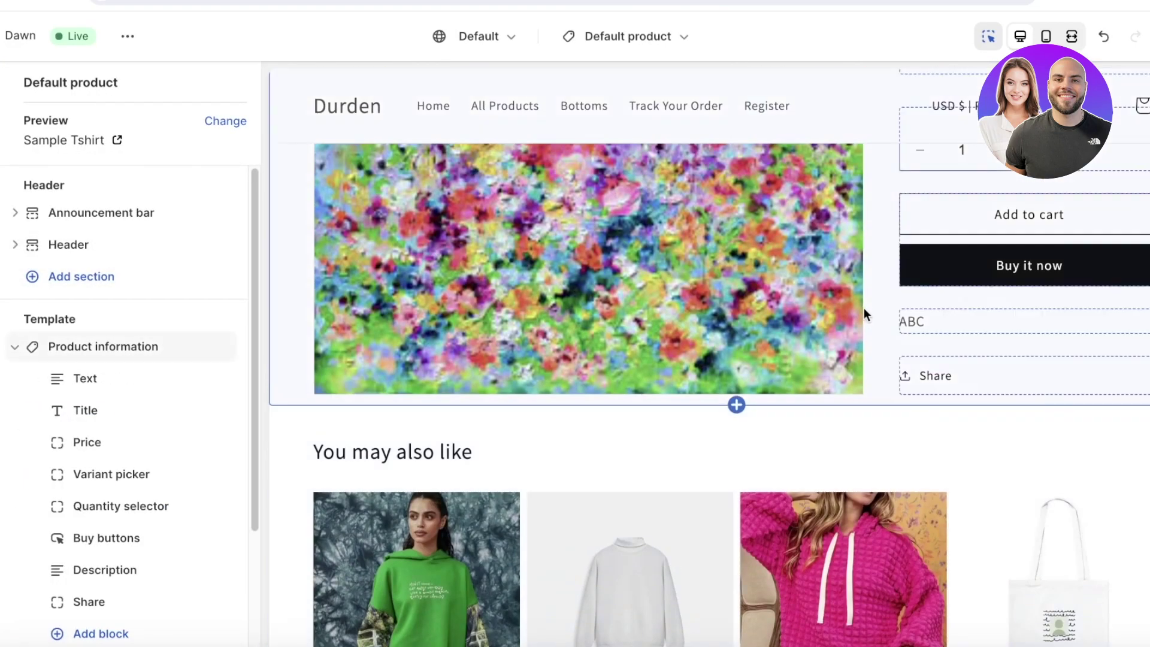
Remove the Description block from the Product information section.
click(959, 557)
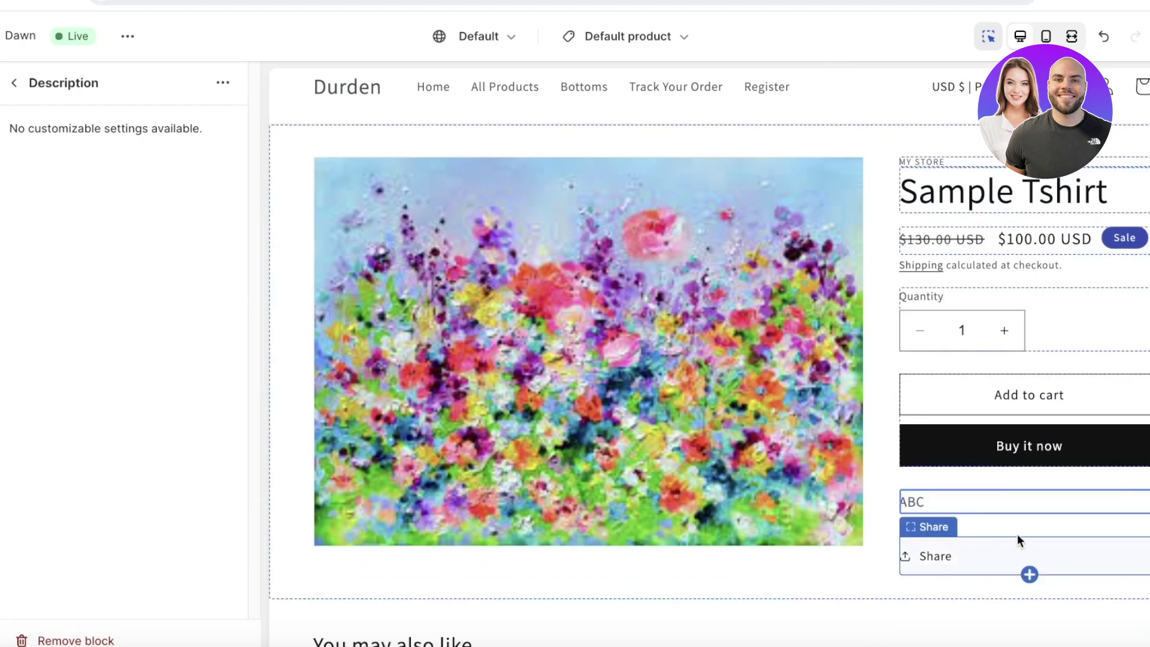
click(14, 82)
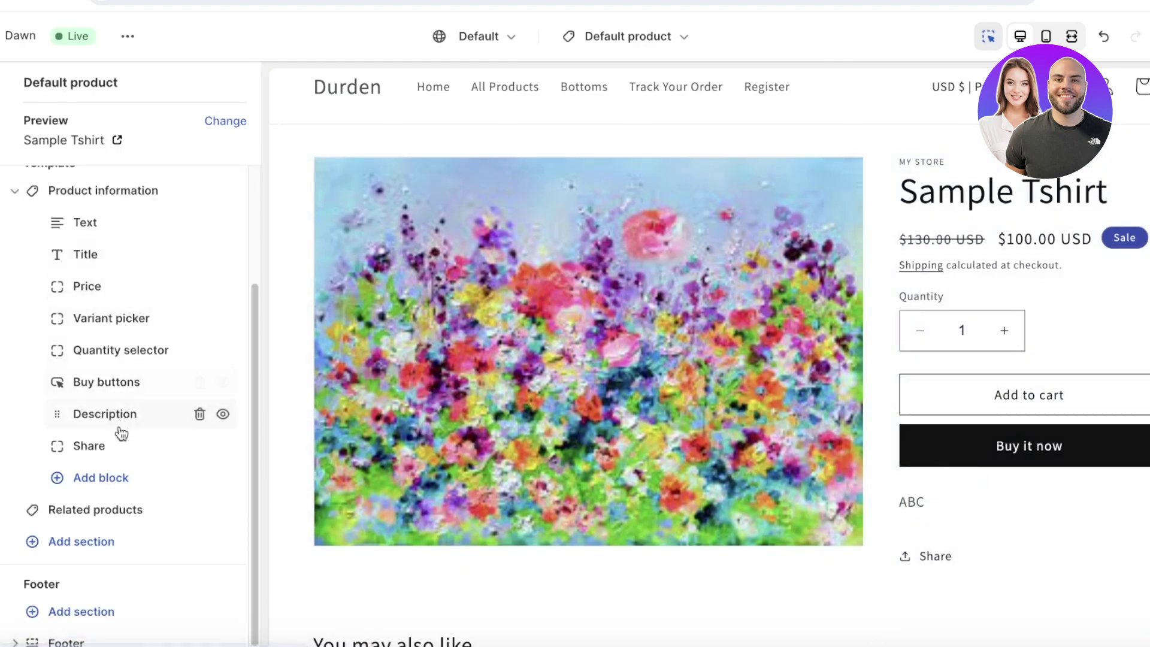
mouse_move(201, 517)
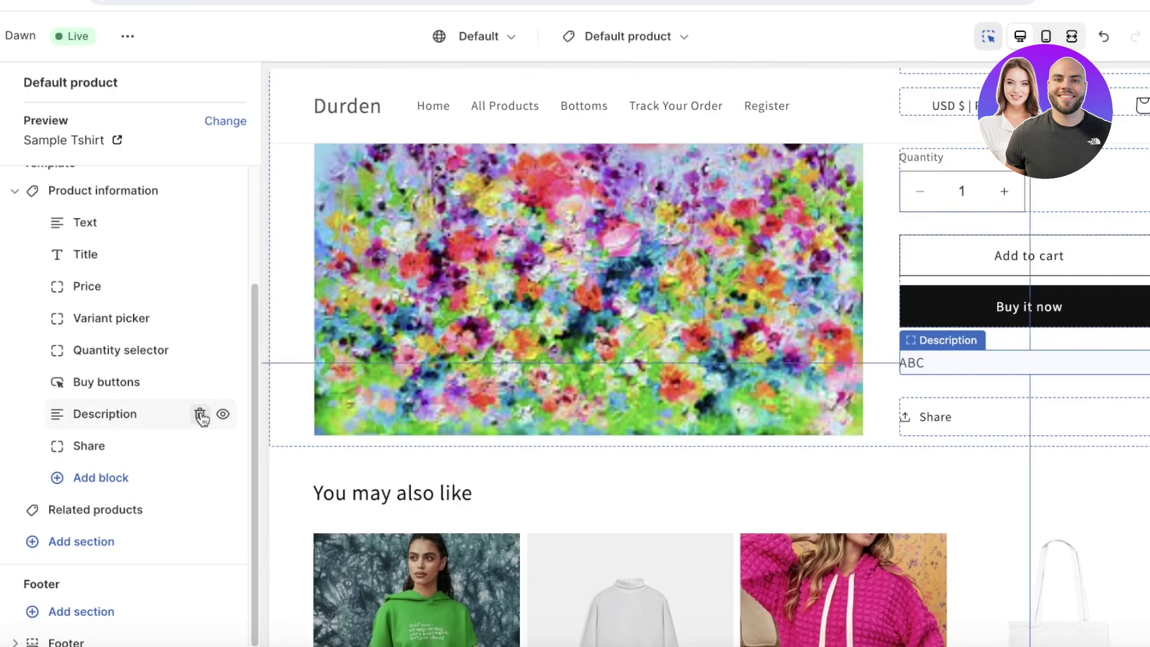
click(200, 414)
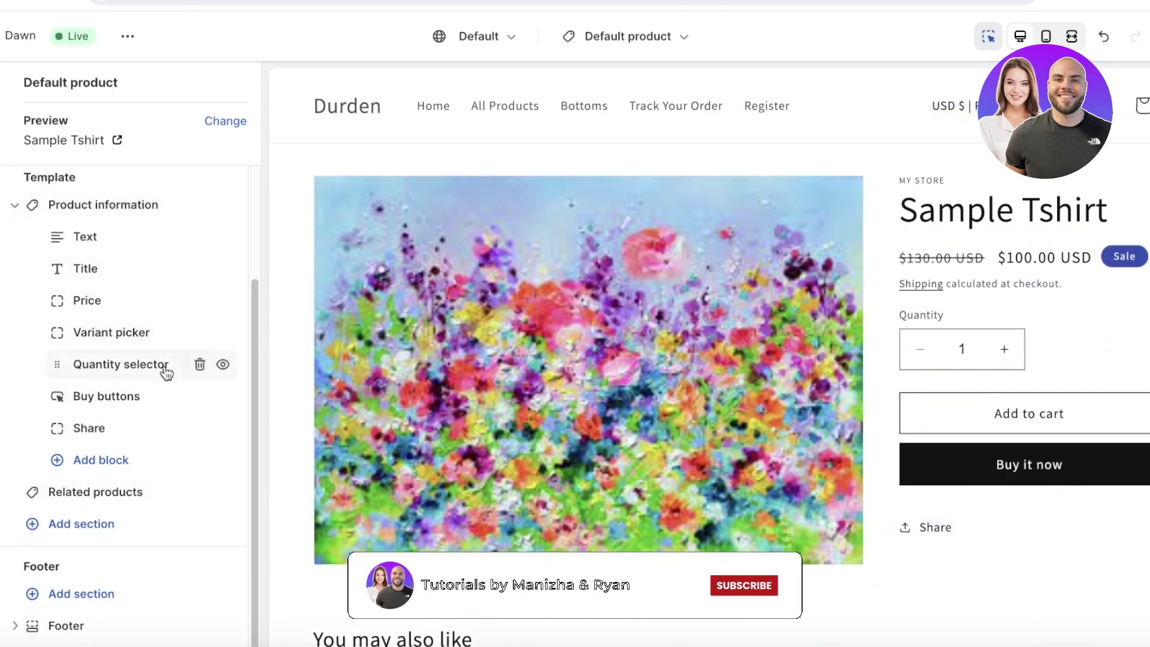
Examine the remaining Product information blocks and the Related products section in the preview.
mouse_move(161, 367)
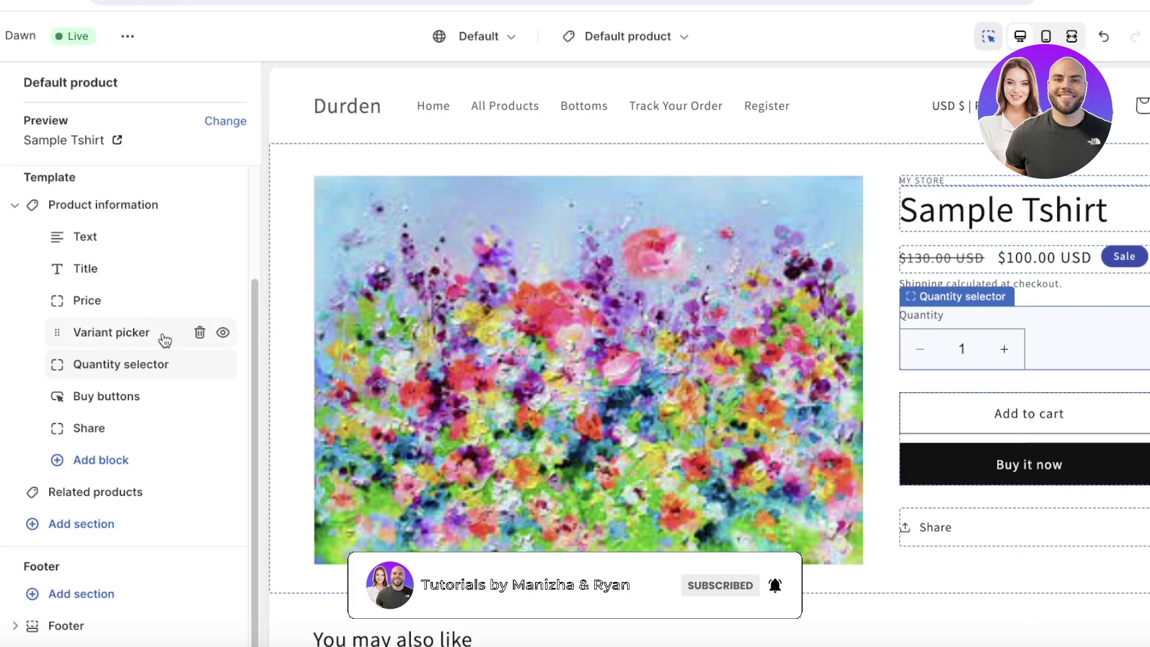
scroll(634, 272, down, 3)
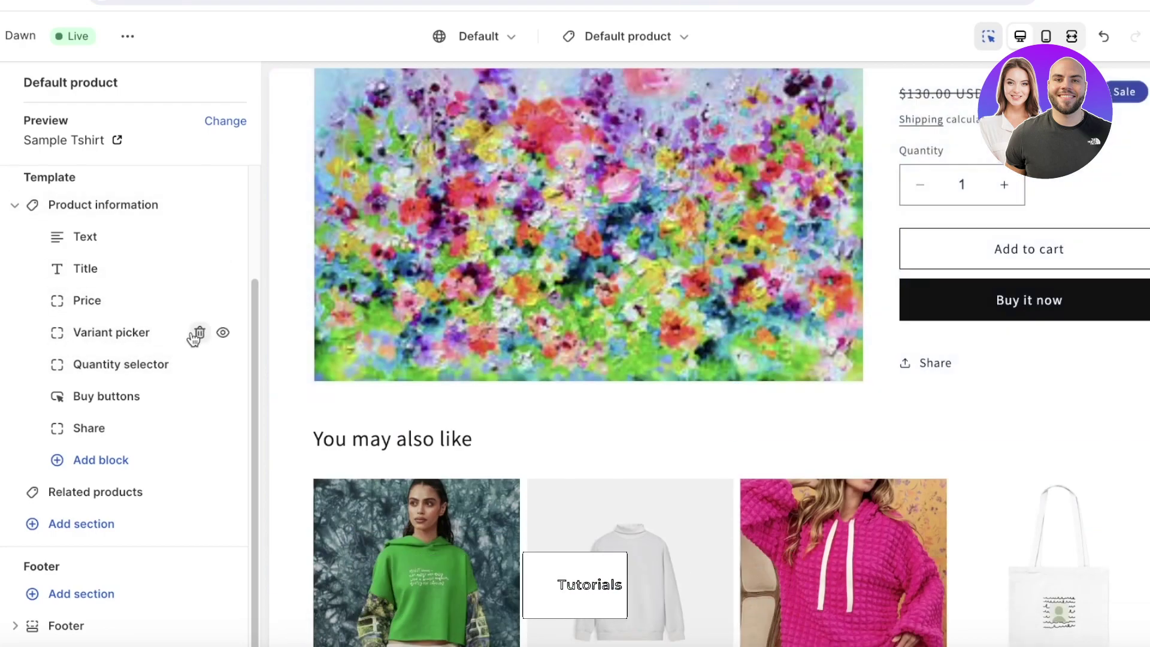
scroll(849, 311, down, 1)
scroll(619, 134, down, 10)
scroll(419, 275, up, 12)
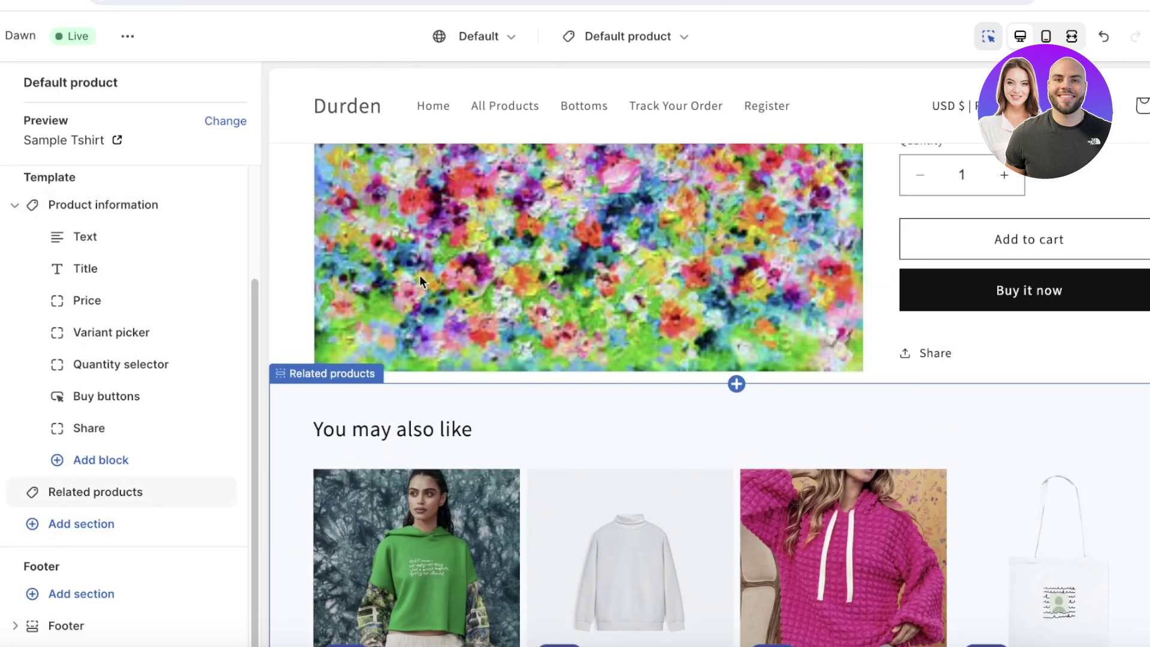
Examine the Related products section, the section types that can be added, and the list of available page templates.
scroll(407, 351, down, 4)
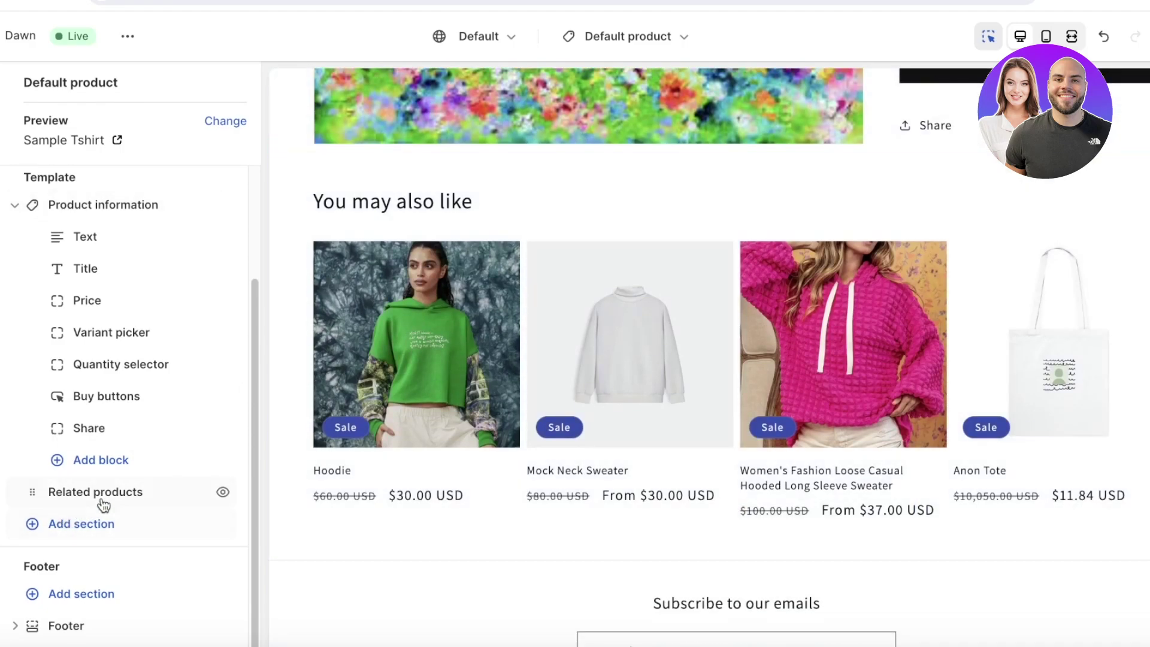
click(84, 524)
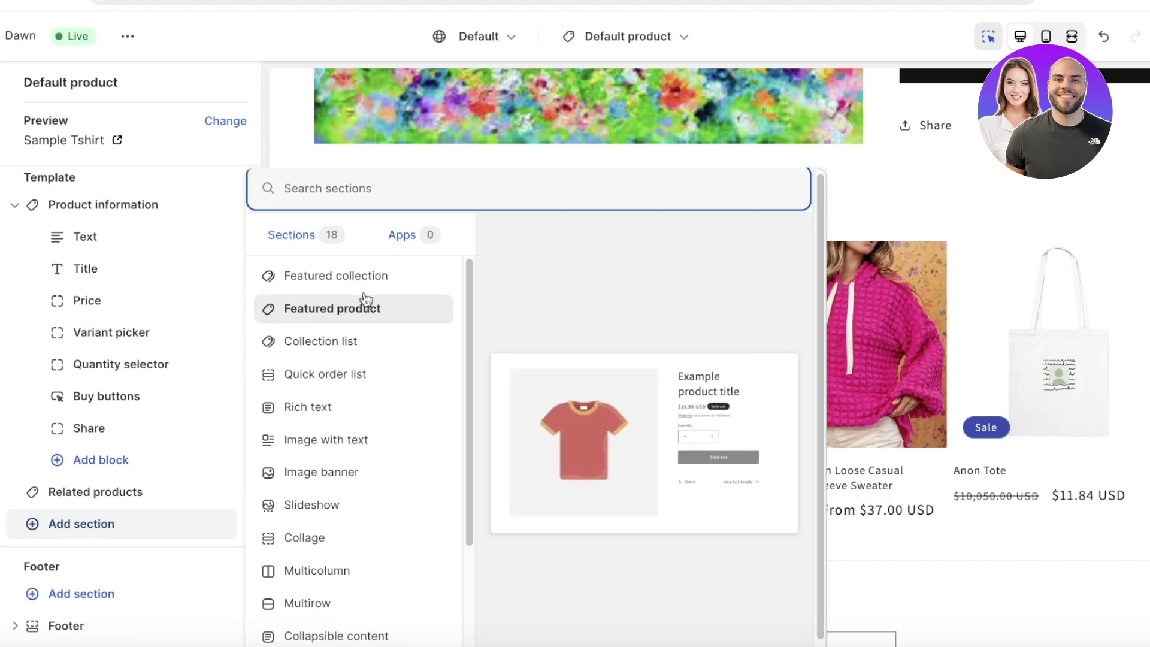
scroll(1065, 264, up, 10)
click(599, 138)
click(630, 40)
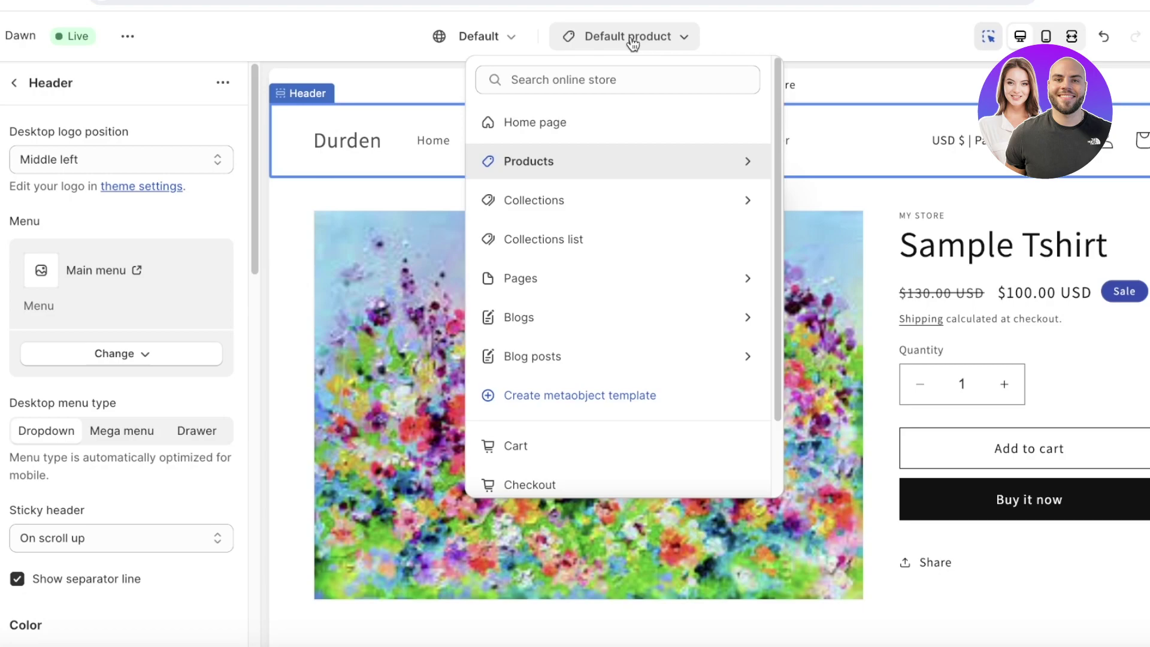
click(736, 34)
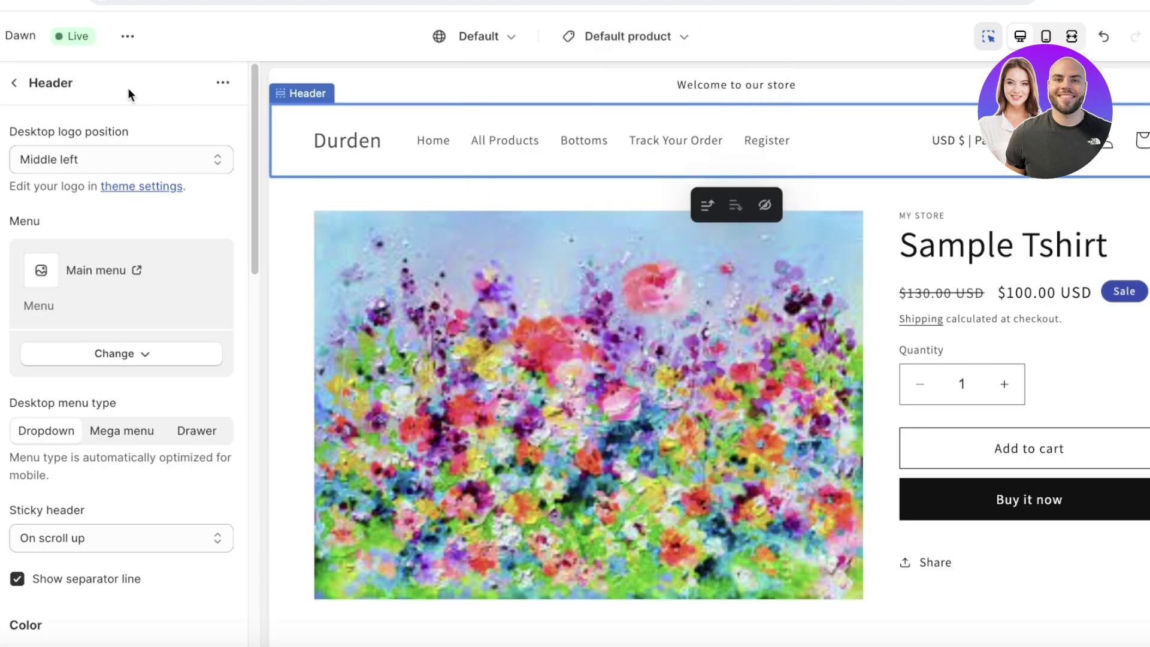
click(6, 91)
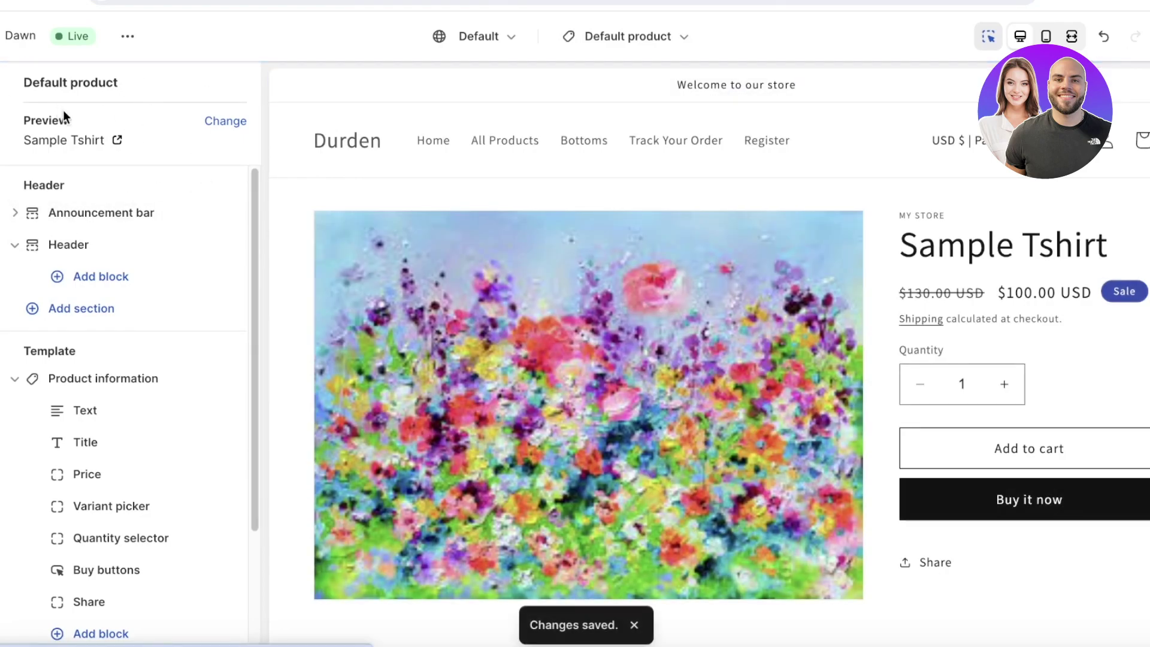
Switch the editor back to the home page and look over its preview.
click(649, 85)
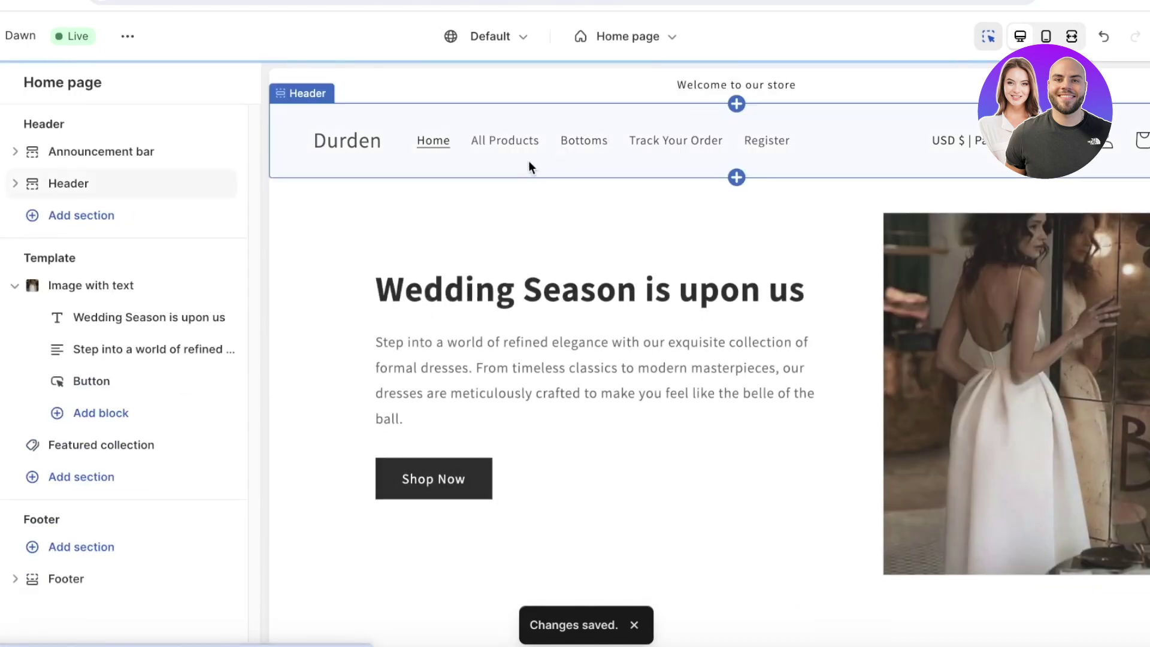
scroll(362, 180, down, 4)
scroll(660, 202, up, 4)
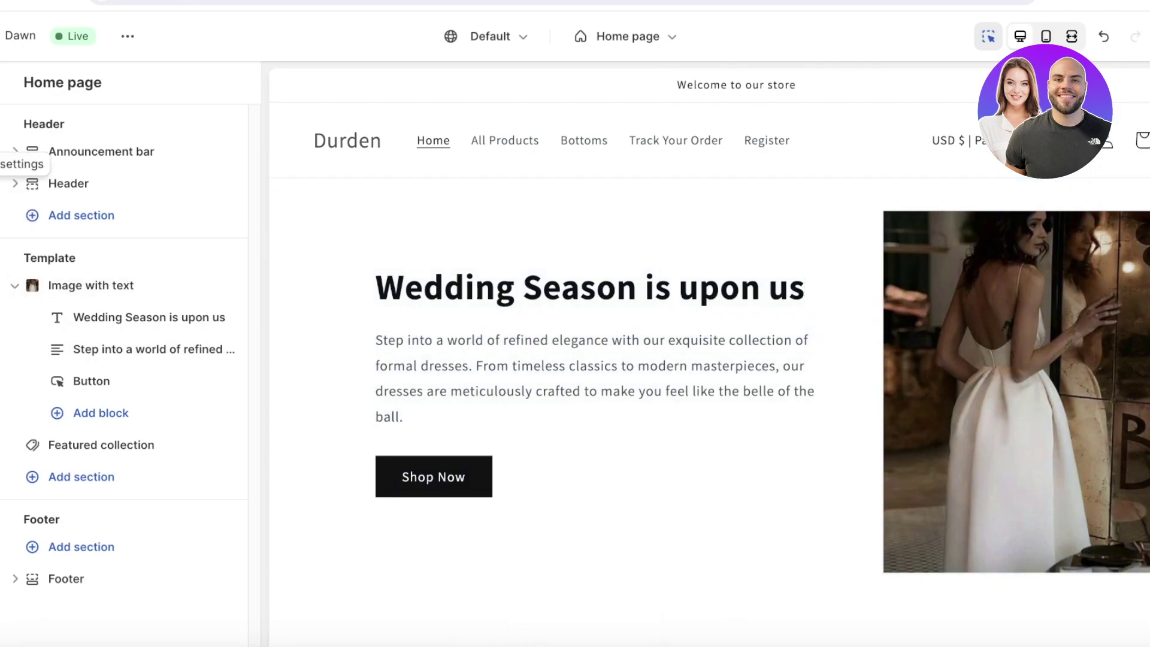
Open the Logo options in the theme settings and look through the store library's images for a logo.
click(1, 163)
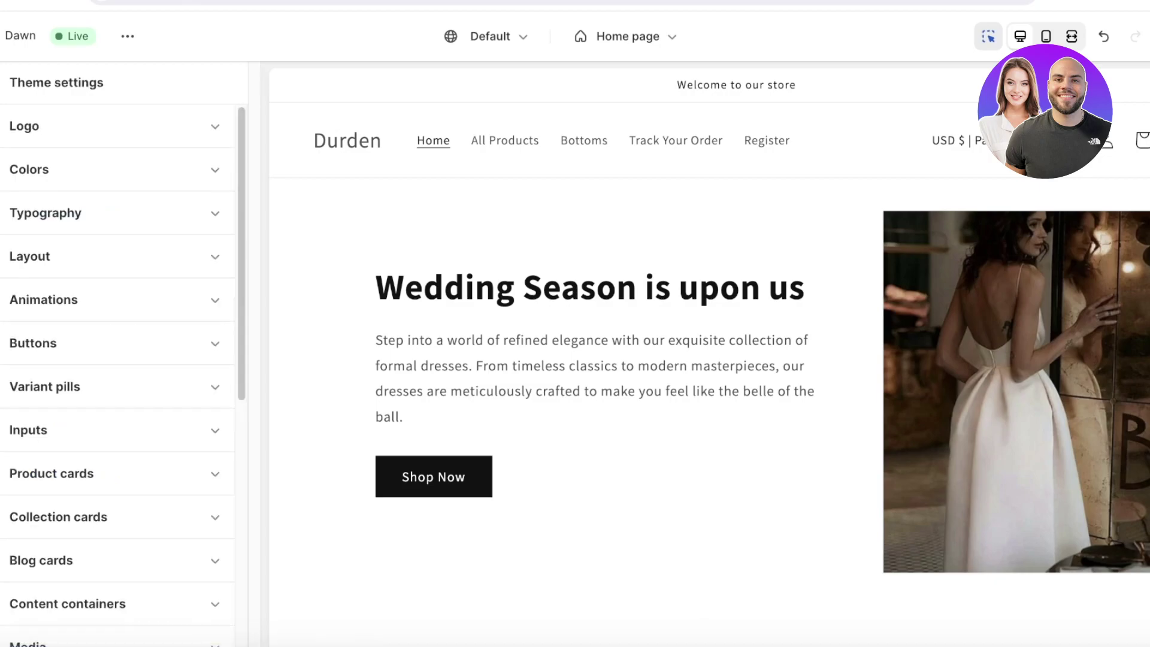
click(92, 122)
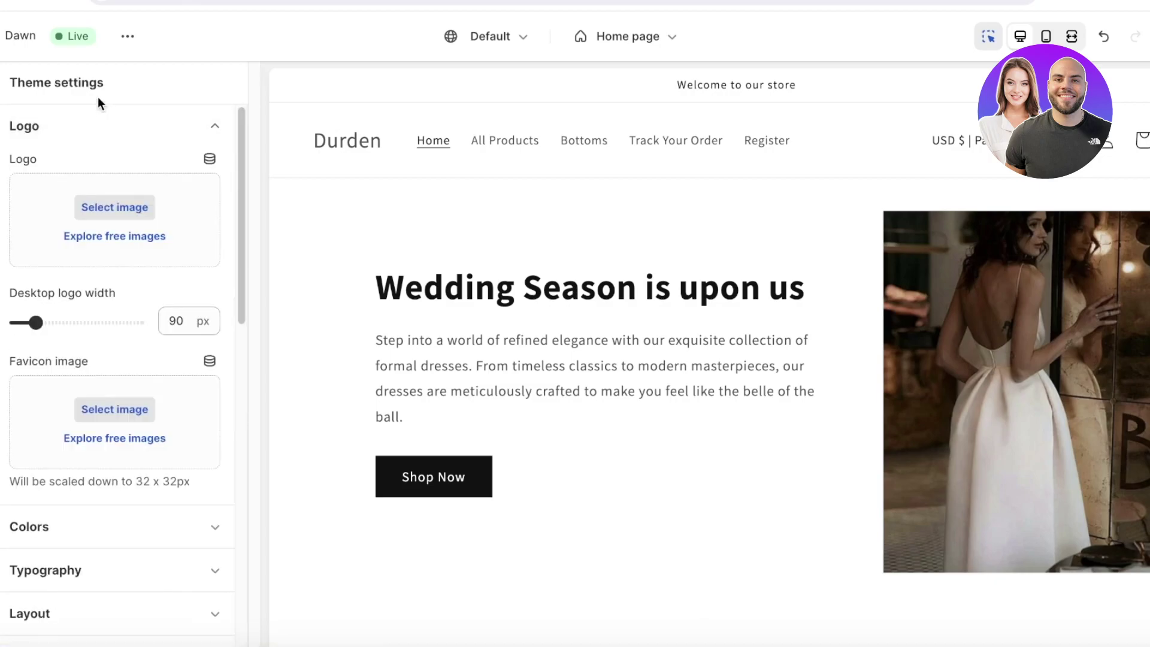
click(100, 109)
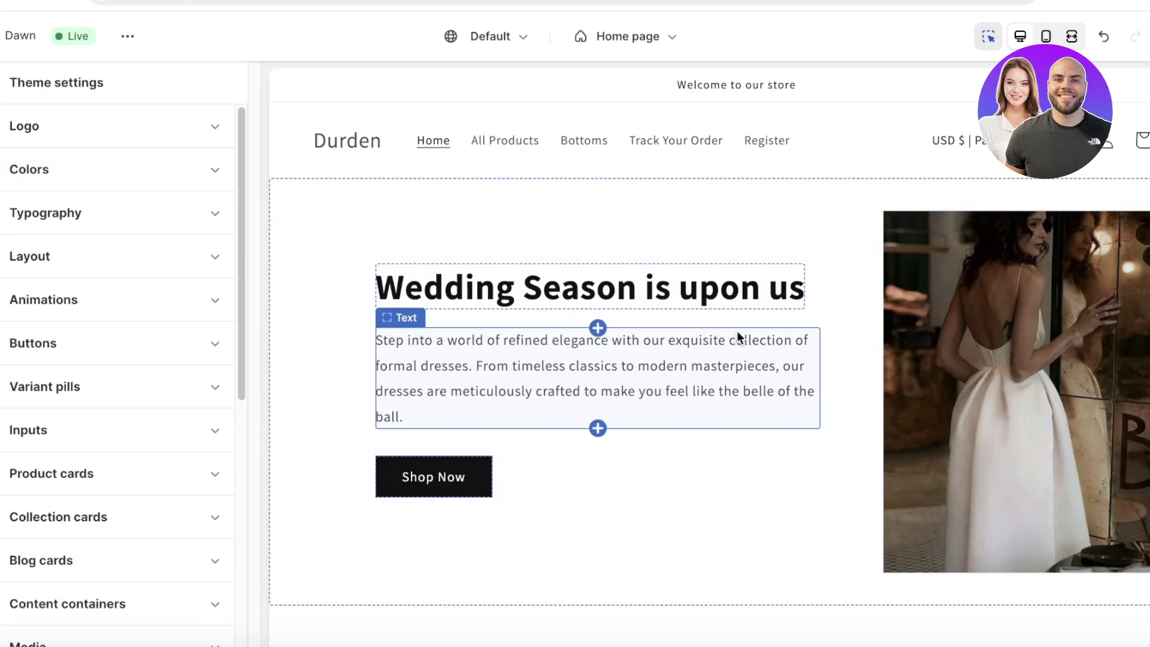
click(107, 133)
click(106, 201)
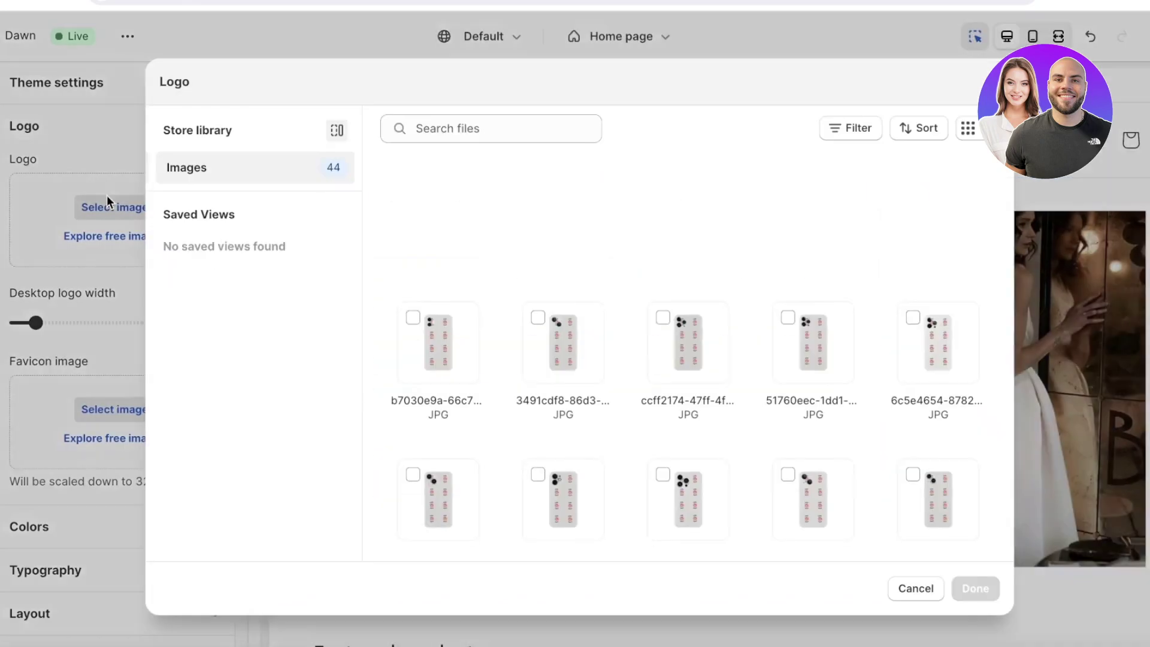
scroll(592, 286, down, 20)
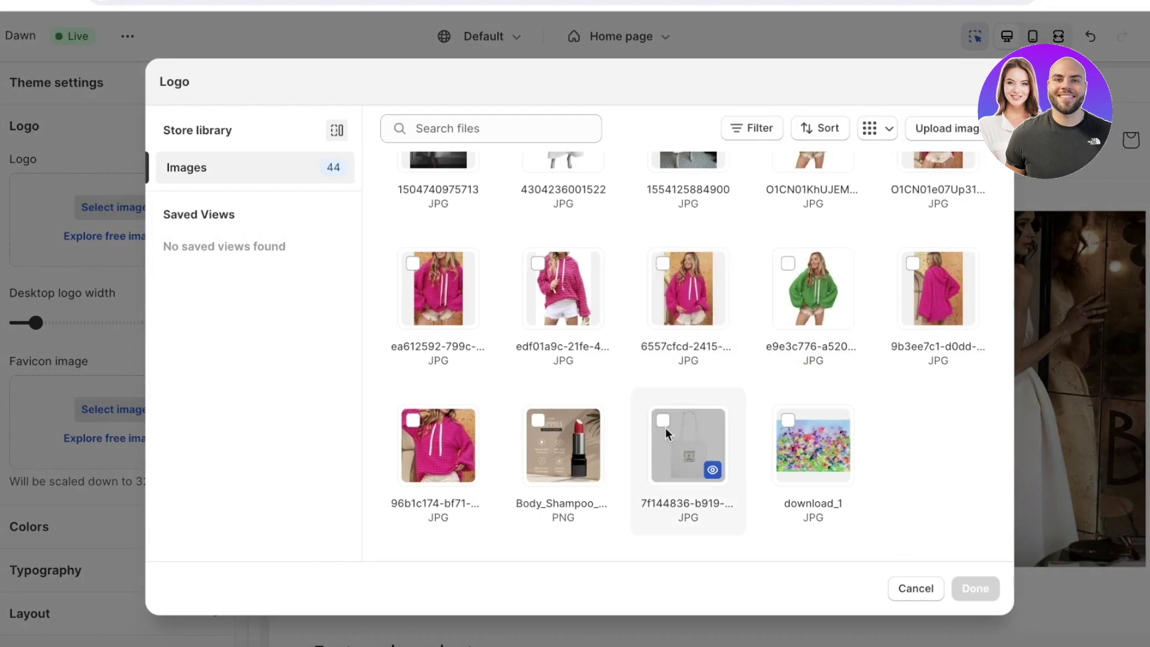
scroll(666, 433, up, 20)
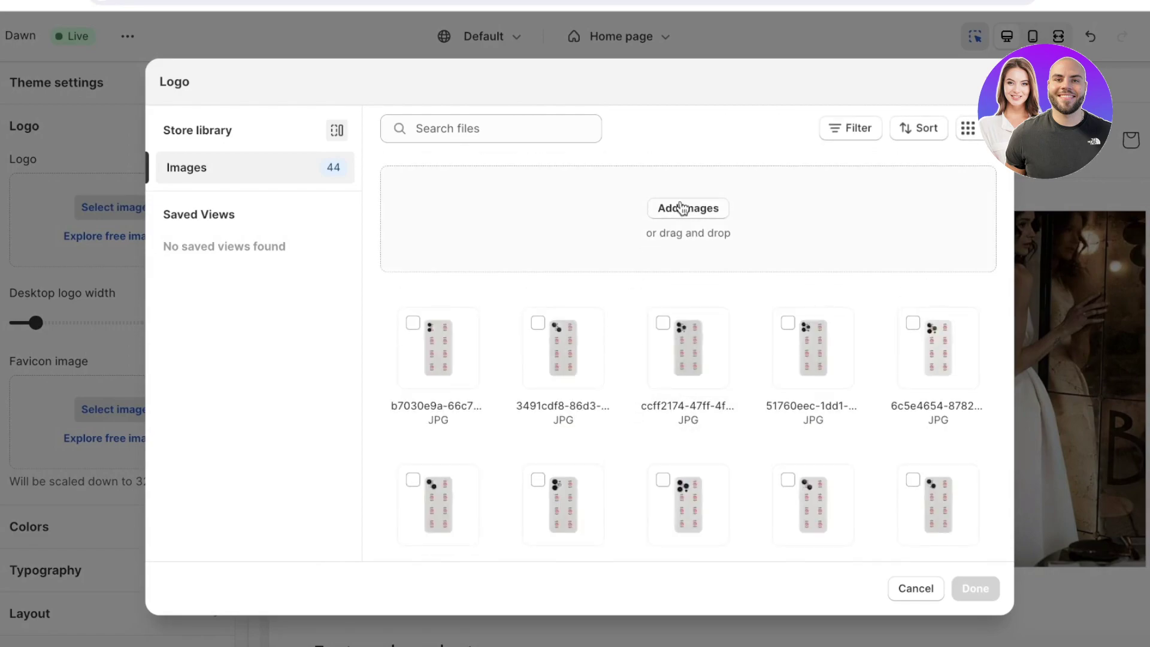
Start adding a logo image from the computer and look through the image files on the Desktop.
click(678, 210)
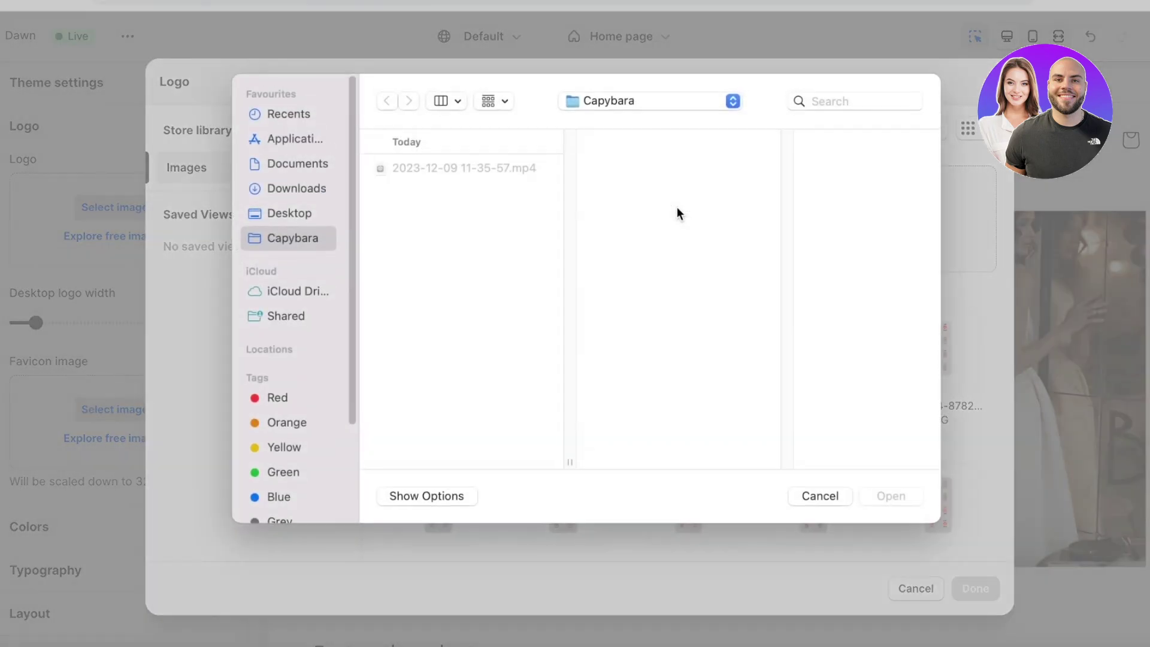
click(290, 213)
scroll(431, 271, down, 5)
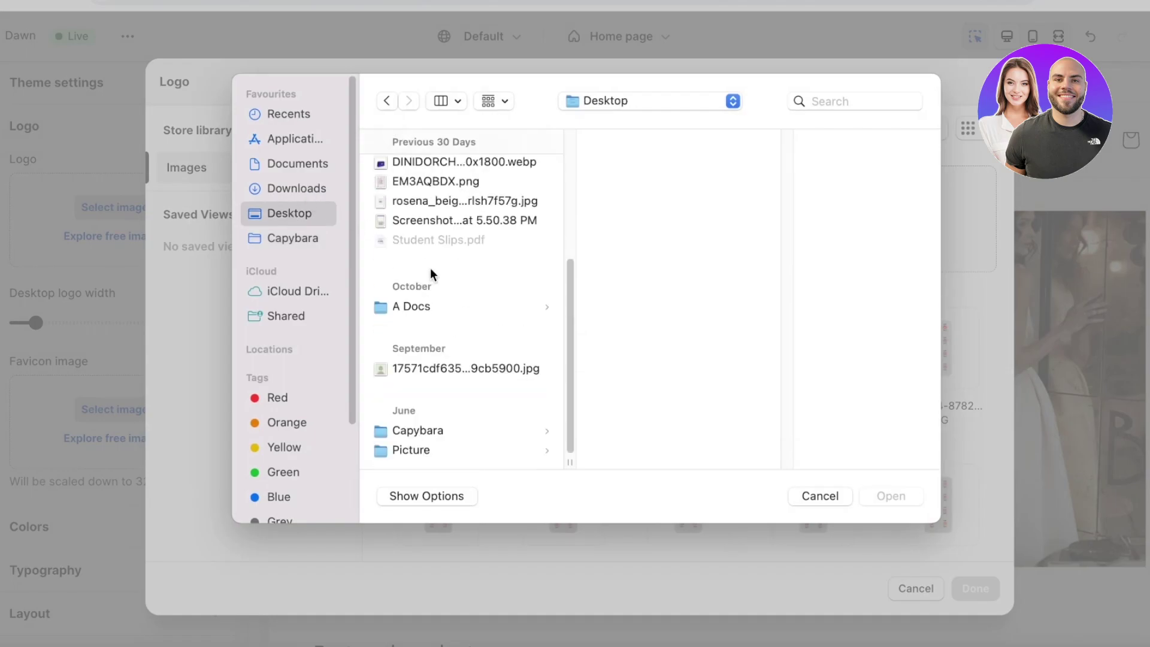
click(450, 204)
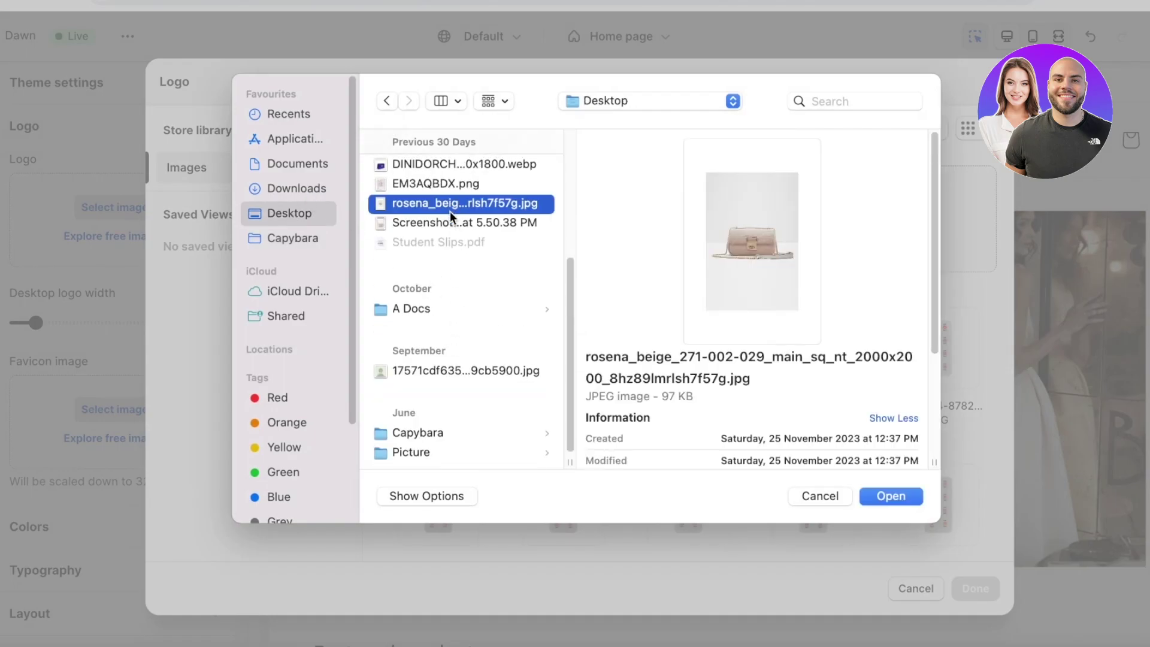
scroll(450, 211, up, 3)
click(436, 236)
click(437, 254)
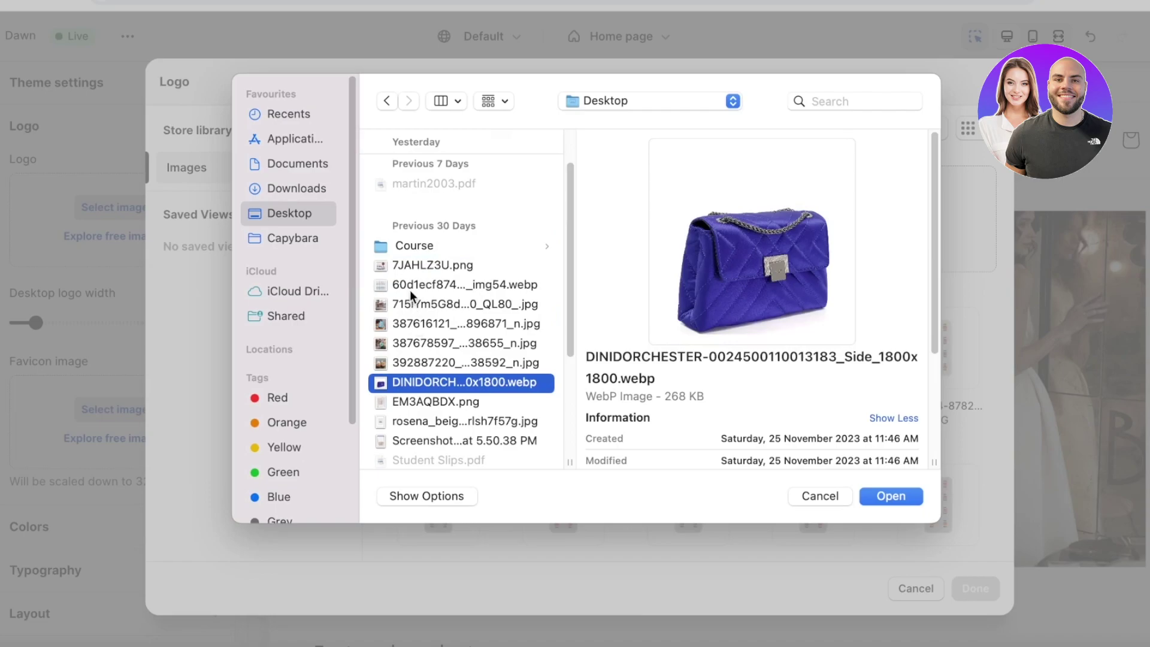
Upload "Red Retro Hippie y2k Minimalist Curved Text Fashion Business Logo (1).png" from the Downloads folder and apply it as the store logo.
click(289, 188)
scroll(493, 242, down, 10)
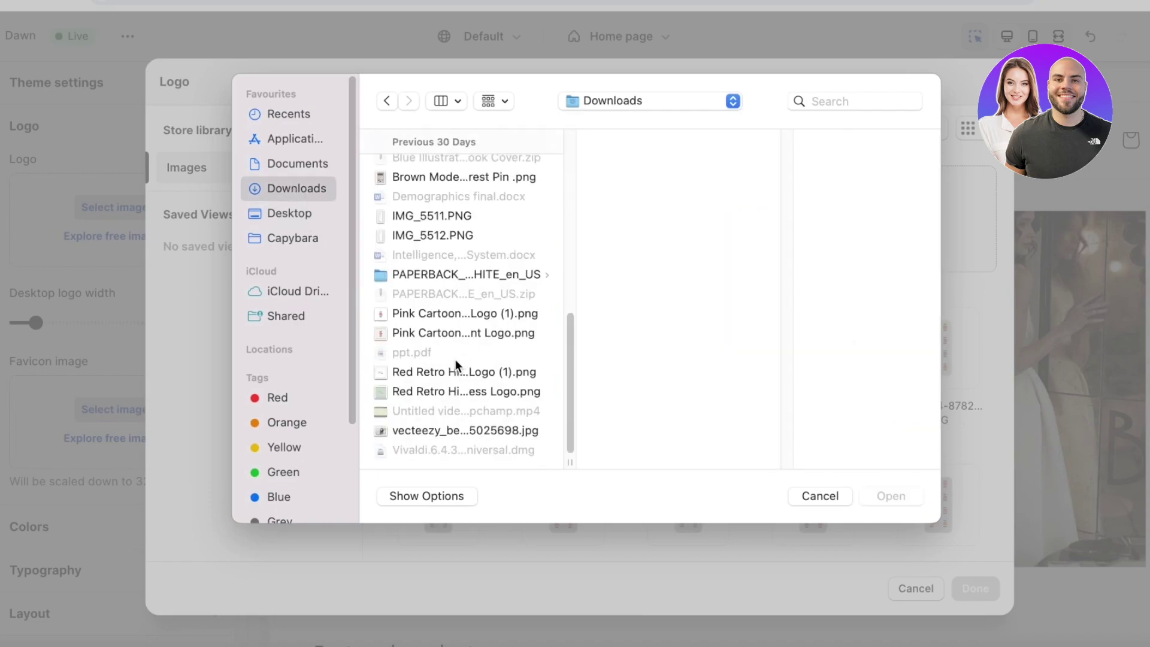
click(443, 372)
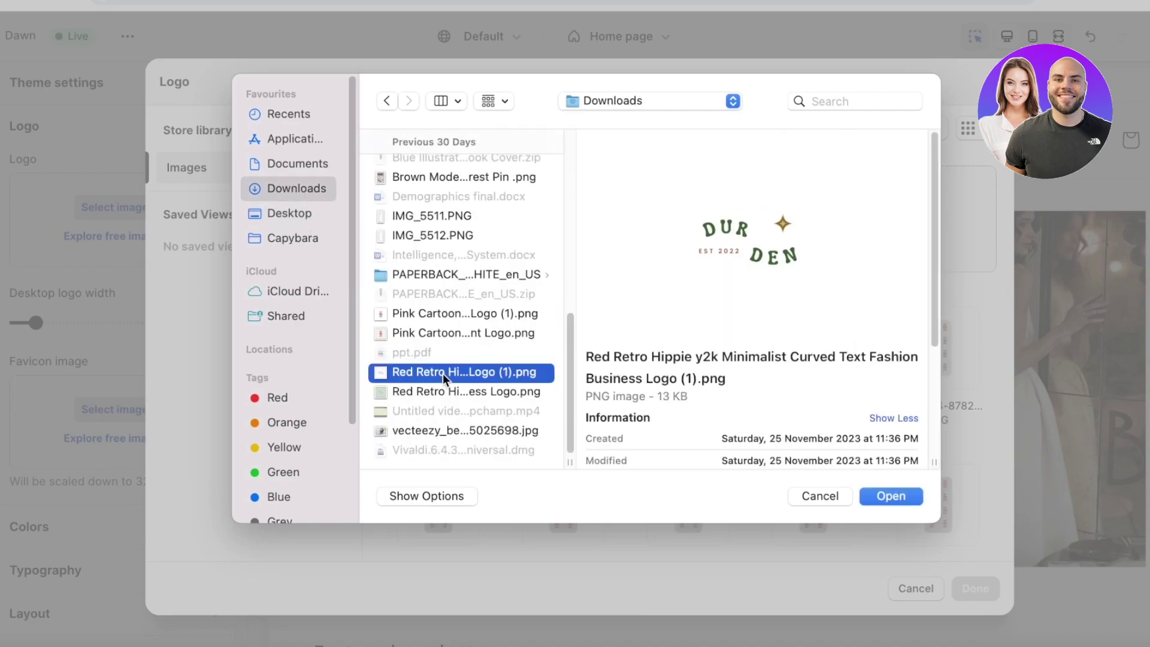
click(503, 390)
click(504, 371)
click(889, 498)
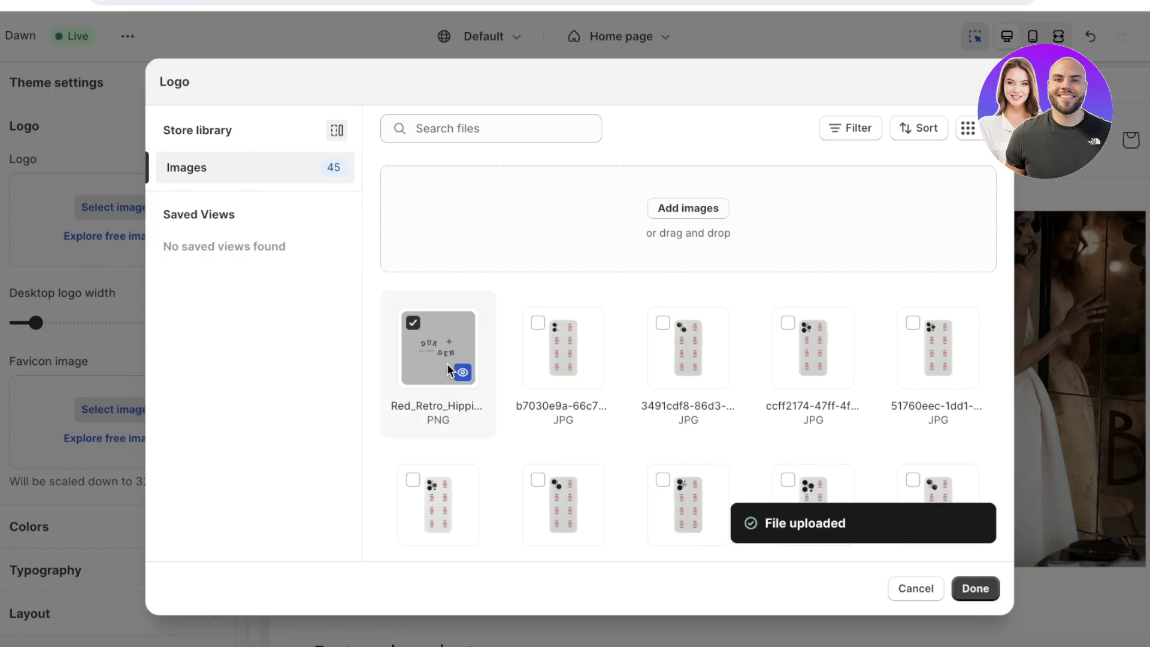
click(974, 587)
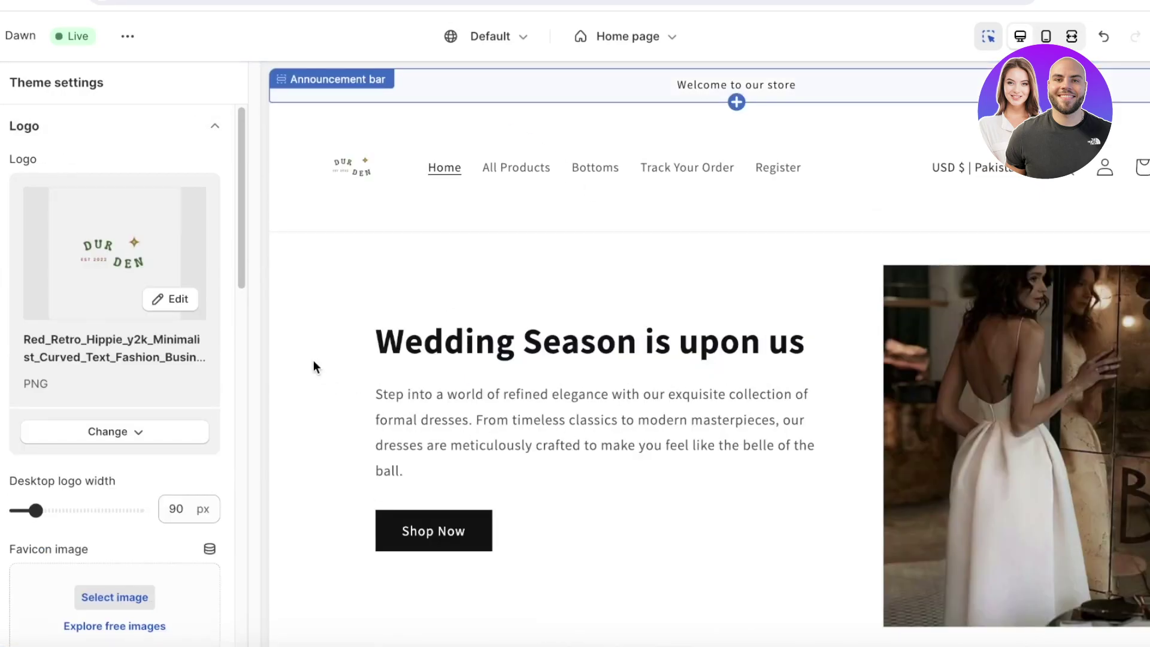
Set the desktop logo width to 80 px and save a focal point on the logo image between DUR and DEN.
scroll(174, 385, down, 2)
drag(36, 435, 30, 435)
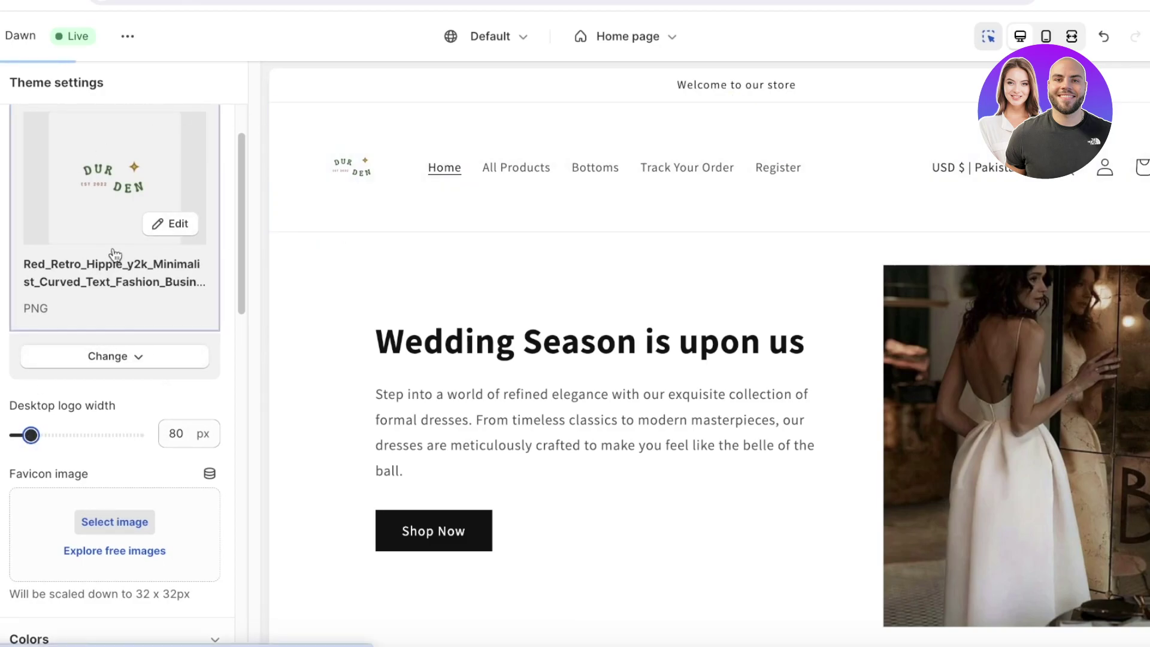
click(170, 223)
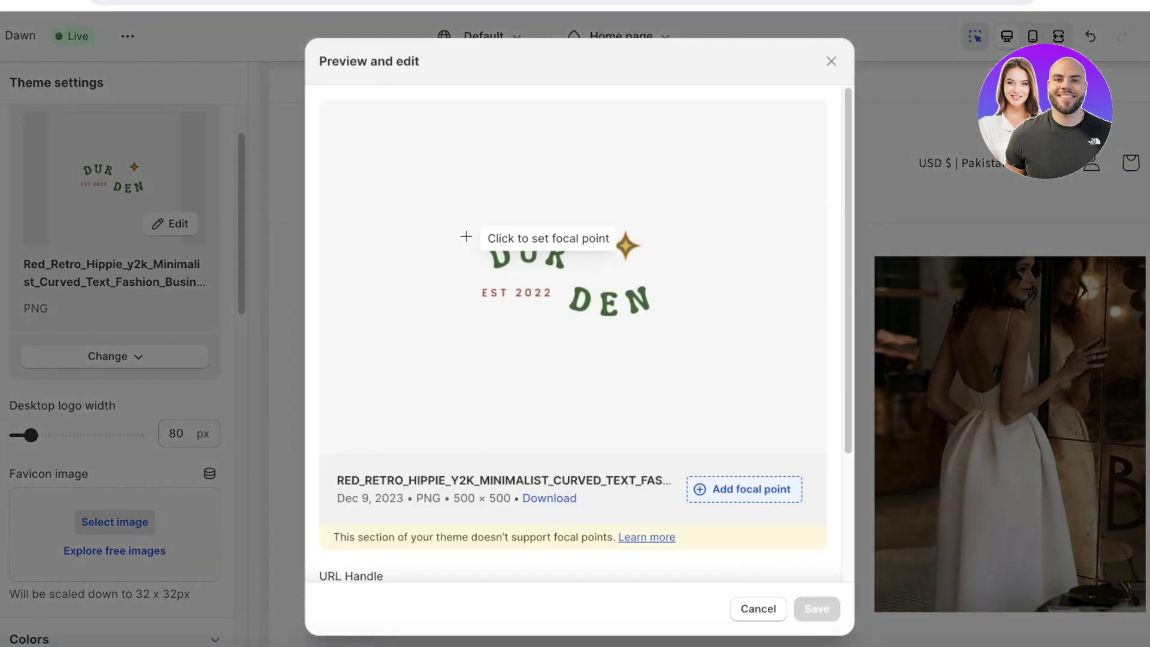
click(473, 234)
click(583, 278)
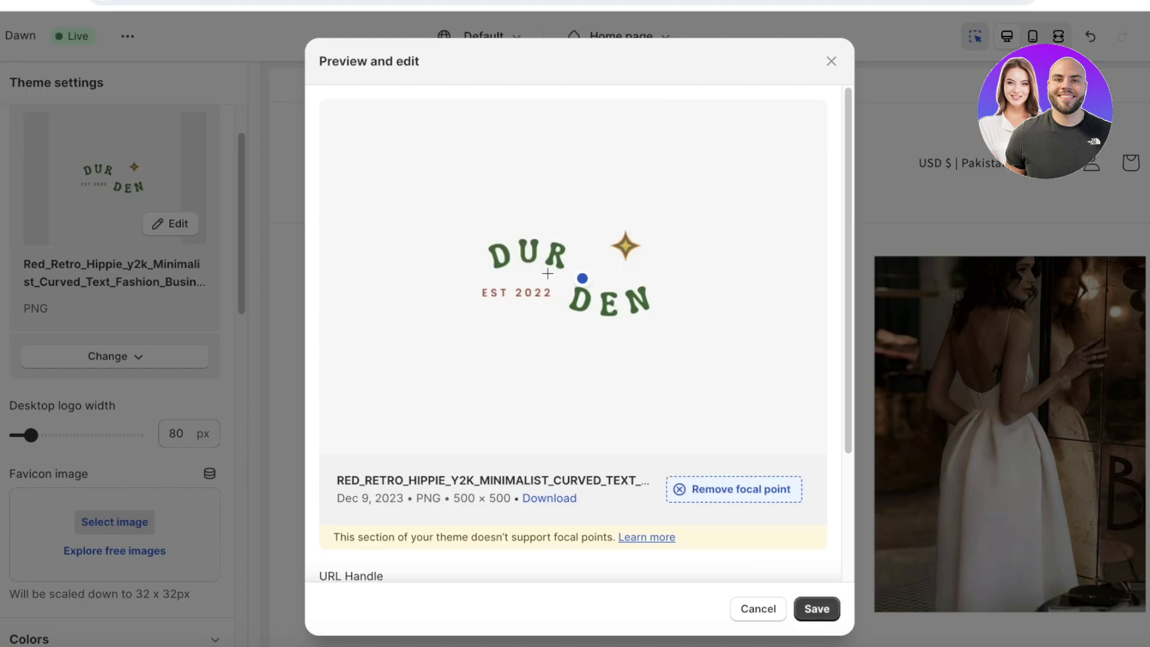
drag(582, 284, 575, 275)
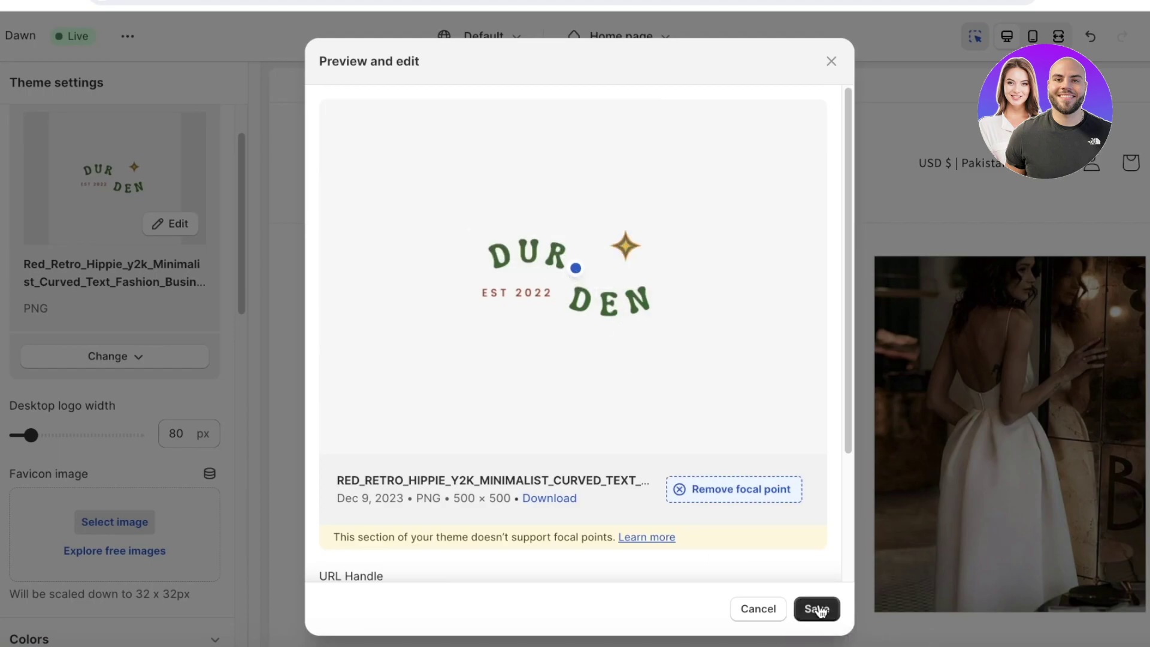
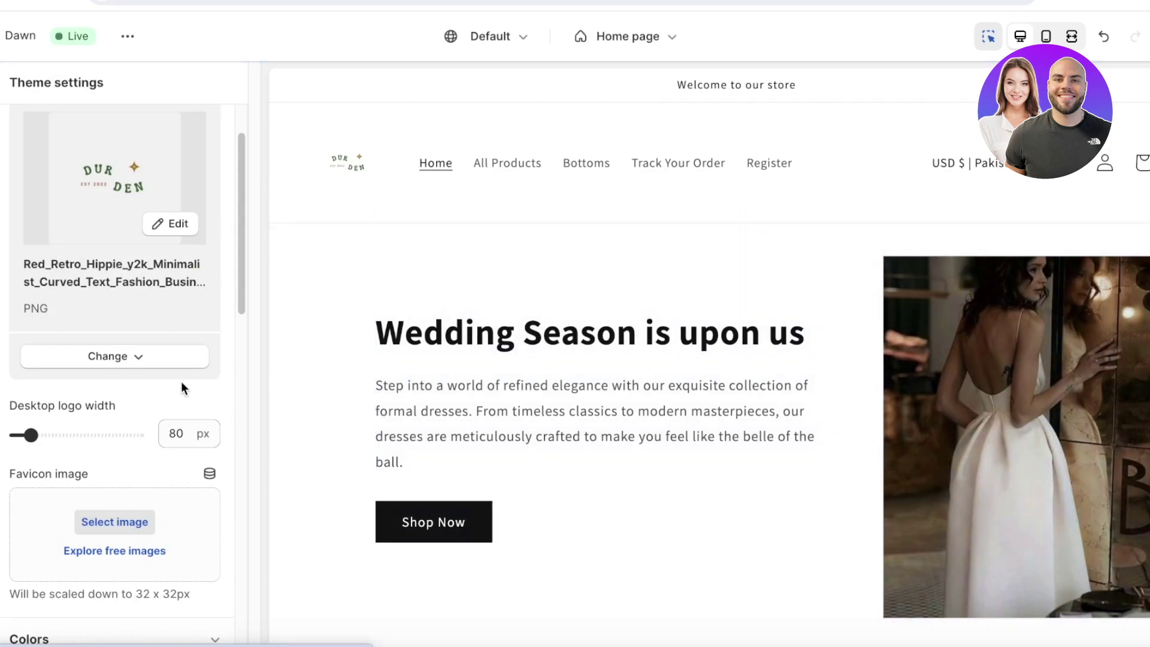
Examine the favicon option, the other theme settings categories, and the color schemes, including the colors of Scheme 1 and Scheme 5.
scroll(181, 384, down, 4)
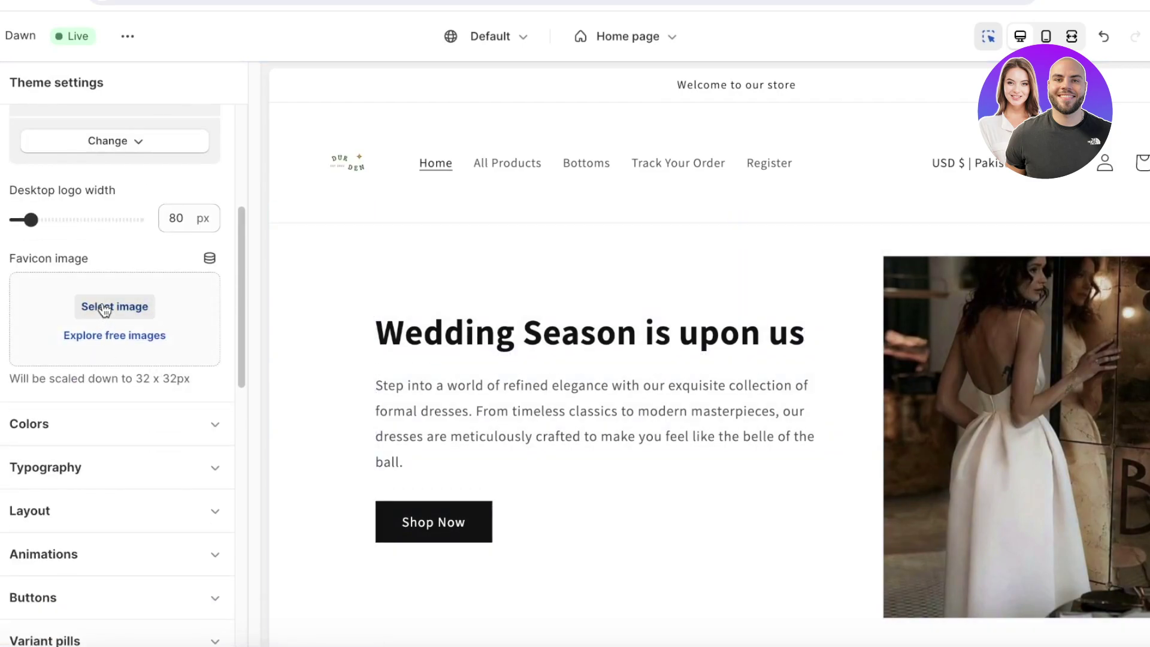
scroll(110, 312, down, 3)
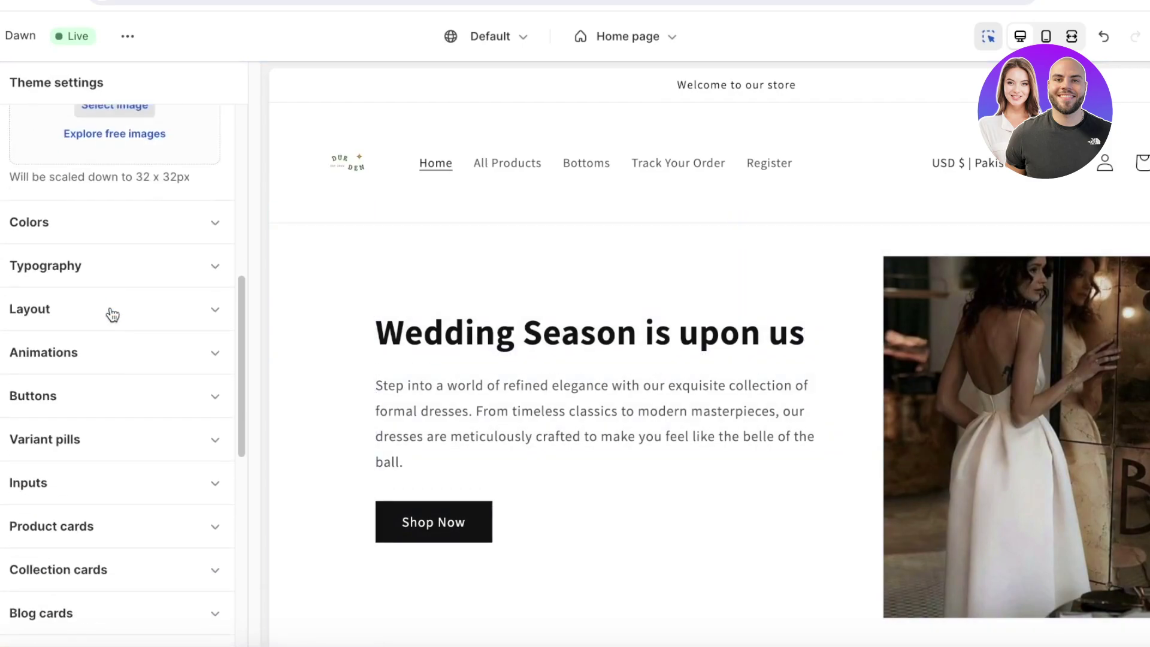
click(182, 236)
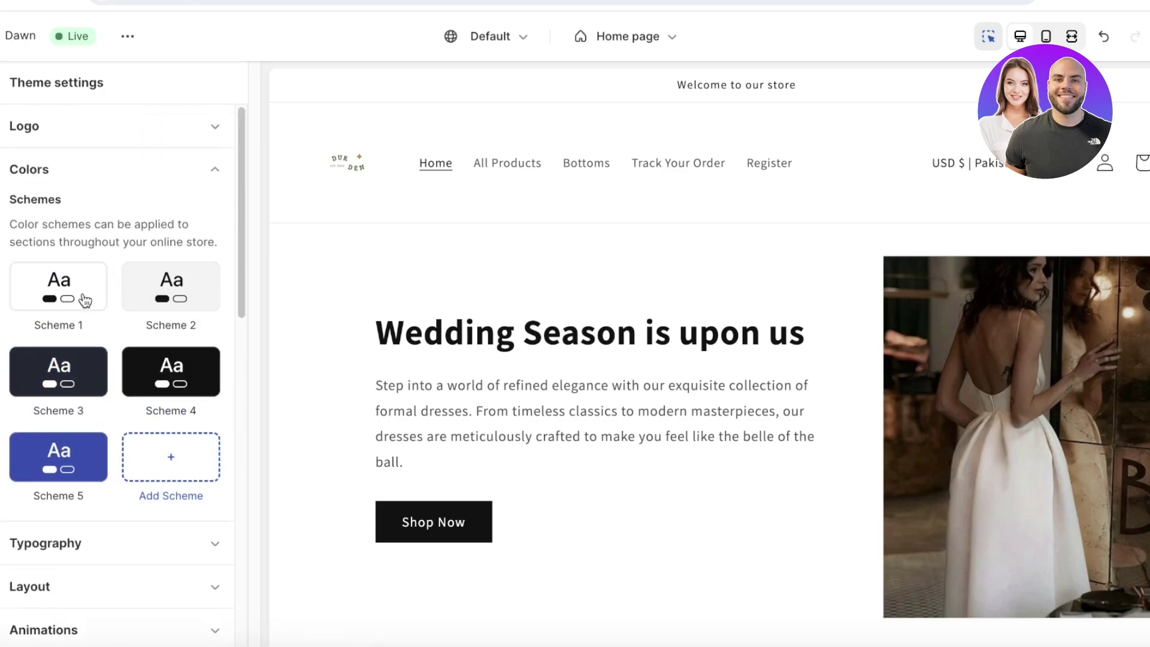
click(49, 318)
click(12, 88)
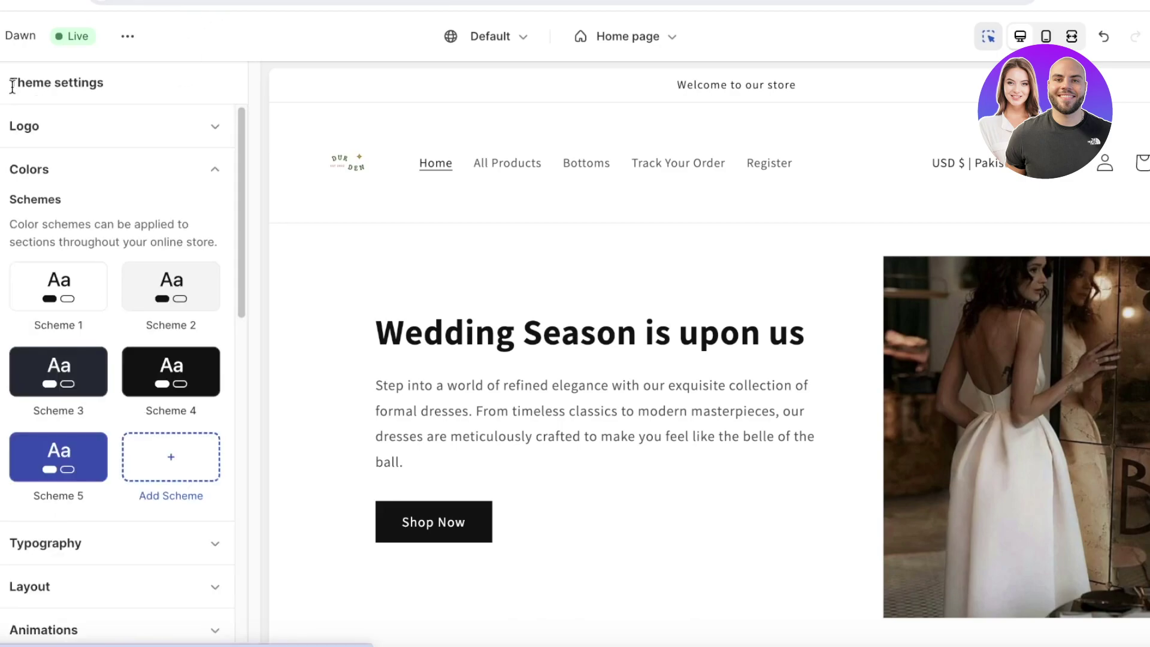
click(65, 443)
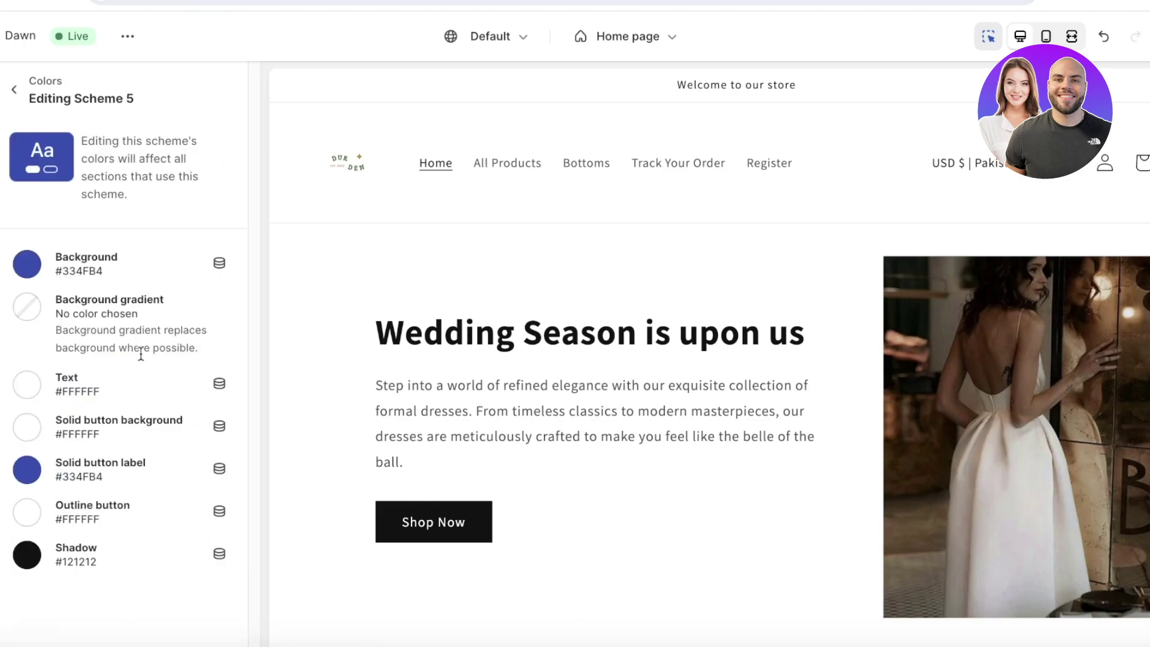
click(14, 90)
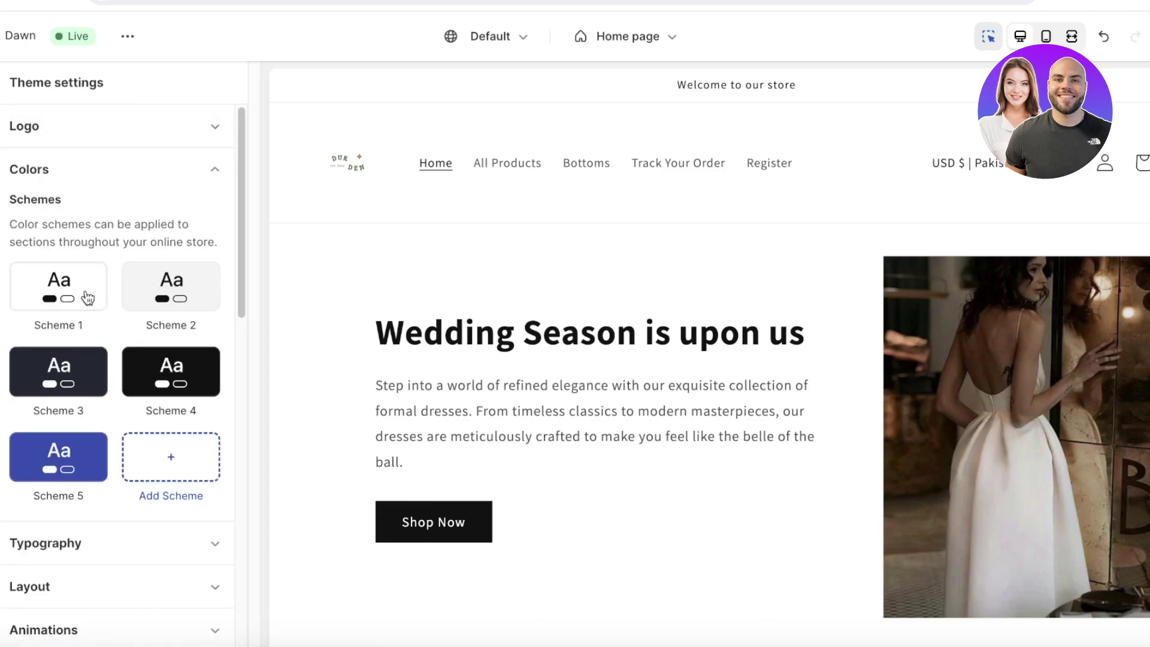
Add a new color scheme, Scheme 6, and set its background color to #F5ECF5.
click(157, 473)
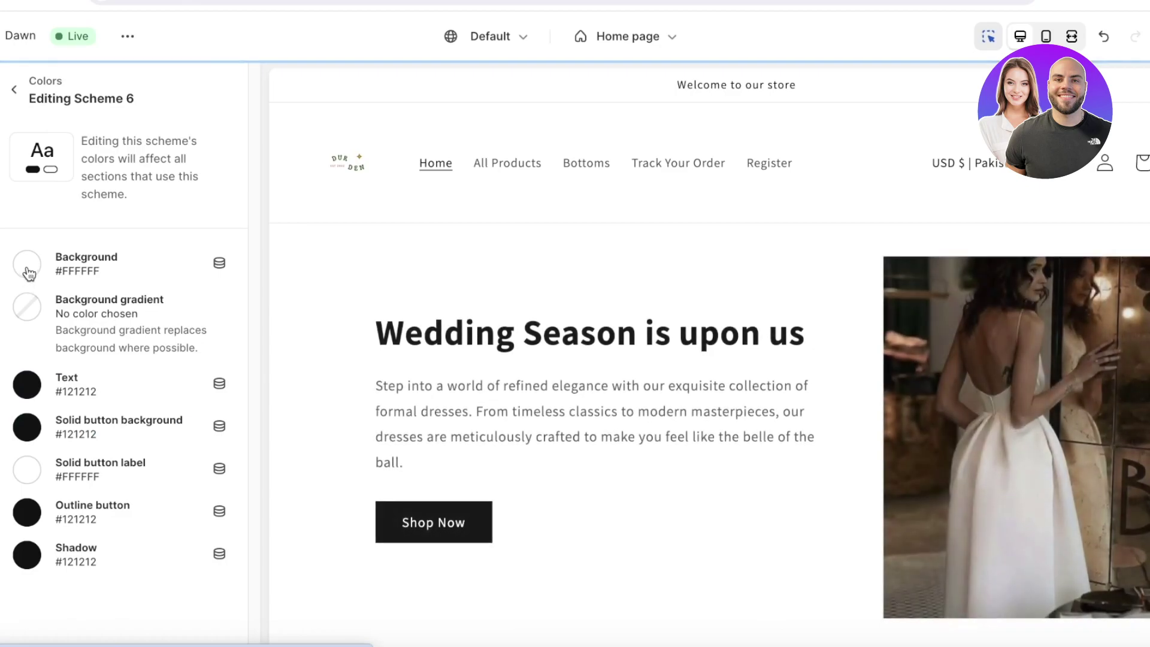
click(27, 264)
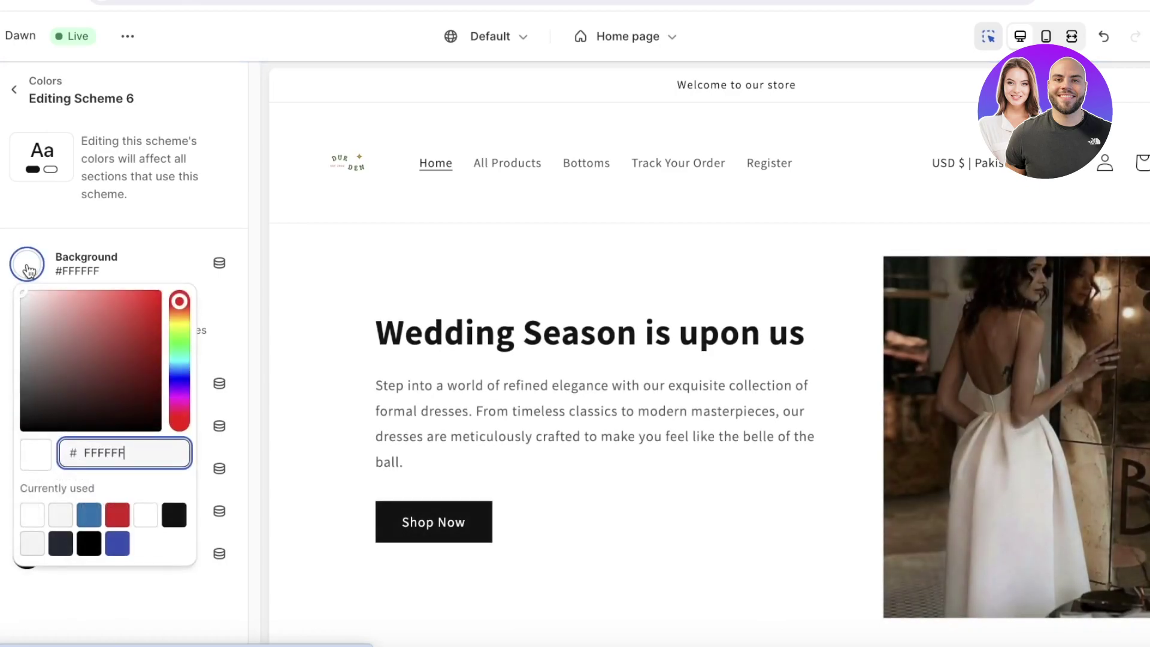
click(128, 226)
click(36, 262)
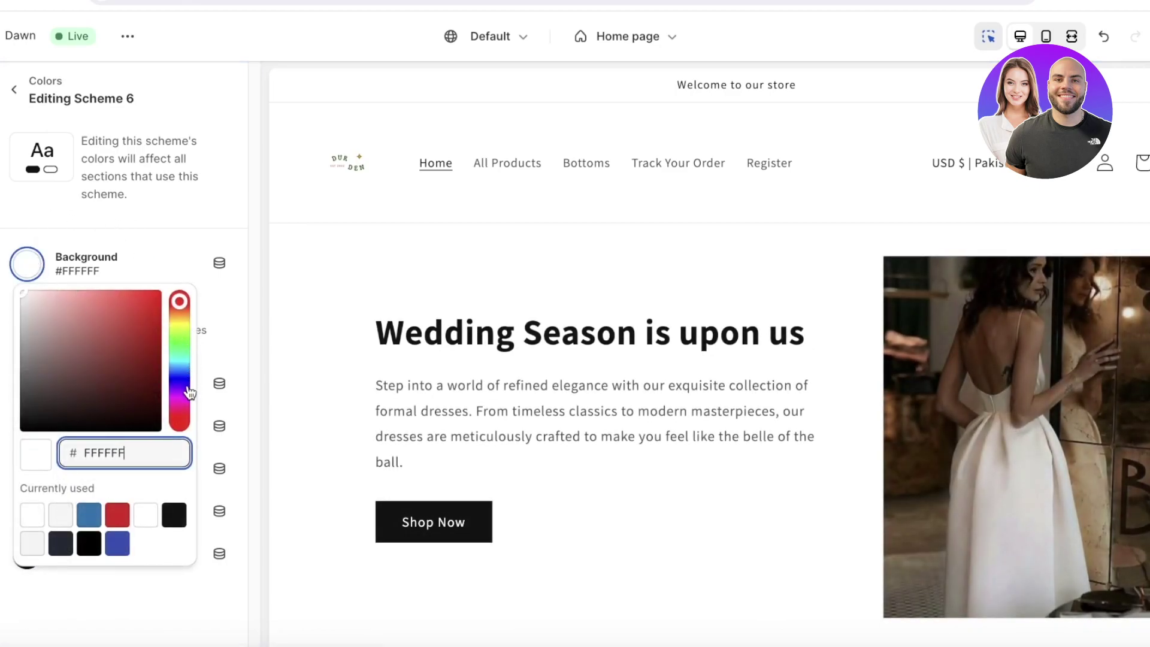
drag(184, 390, 184, 397)
drag(33, 295, 26, 301)
click(131, 196)
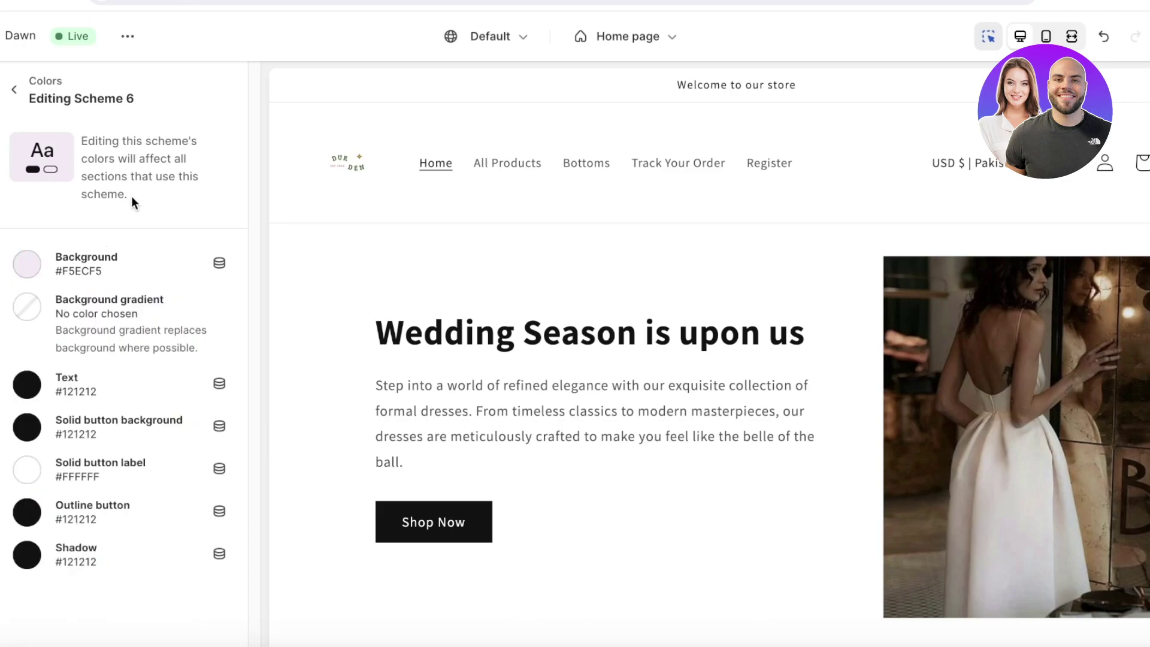
Try the pink, purple and blue preset as the background gradient of Scheme 6.
click(35, 307)
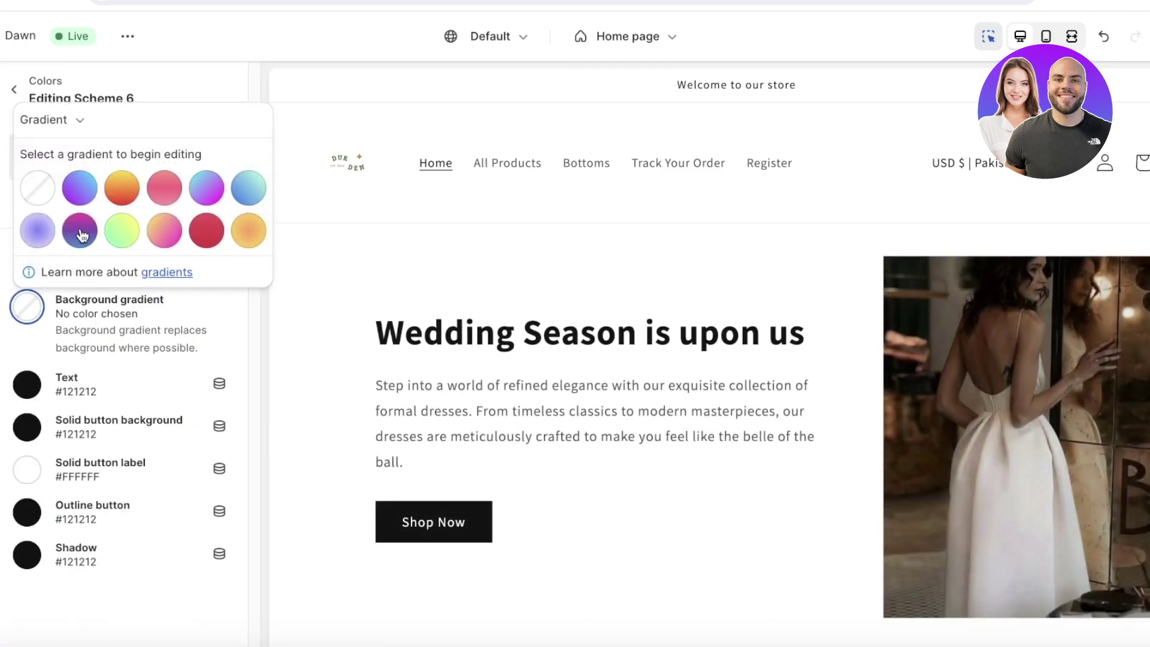
click(80, 230)
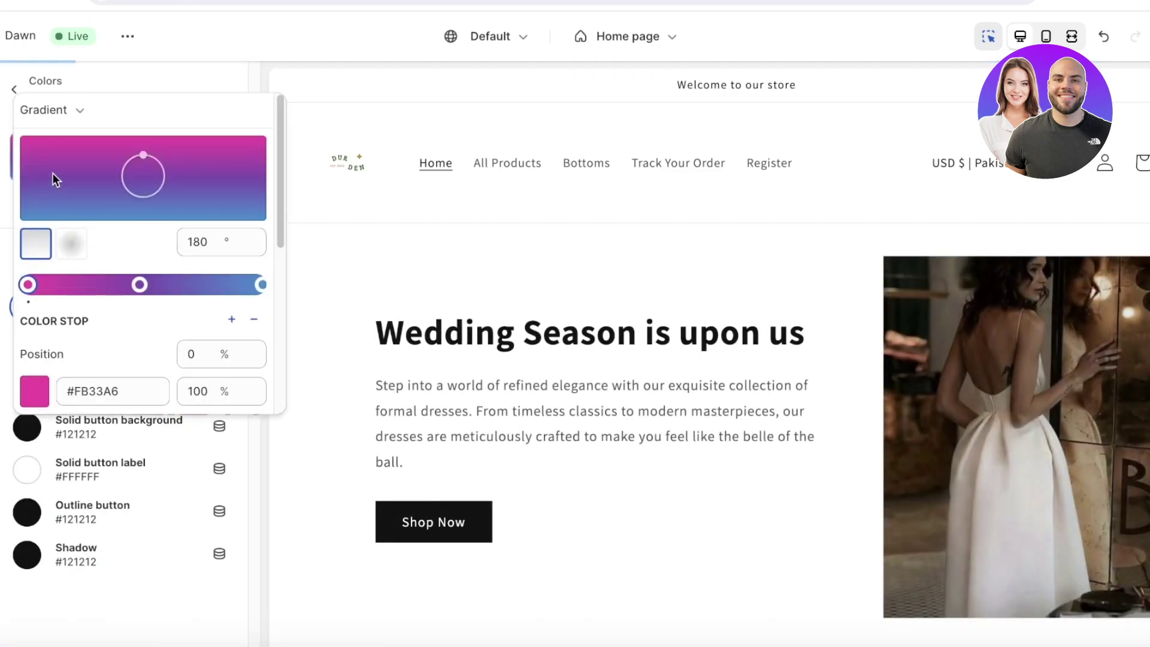
mouse_move(140, 284)
mouse_down()
mouse_move(152, 285)
mouse_move(142, 288)
mouse_up()
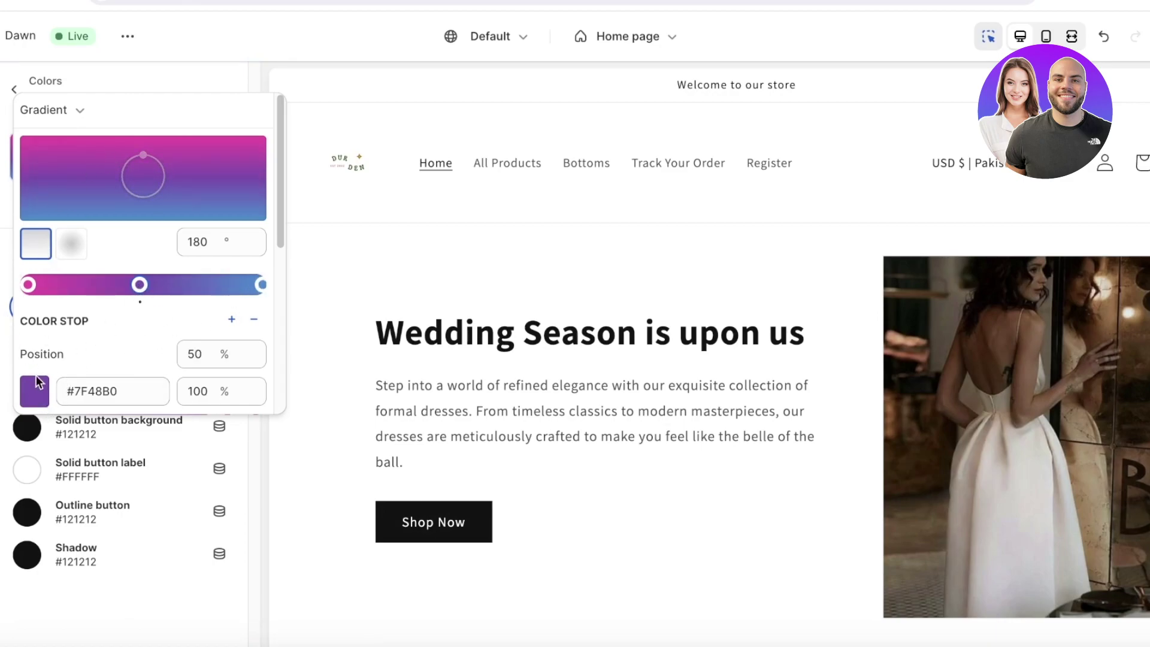
click(94, 559)
click(174, 173)
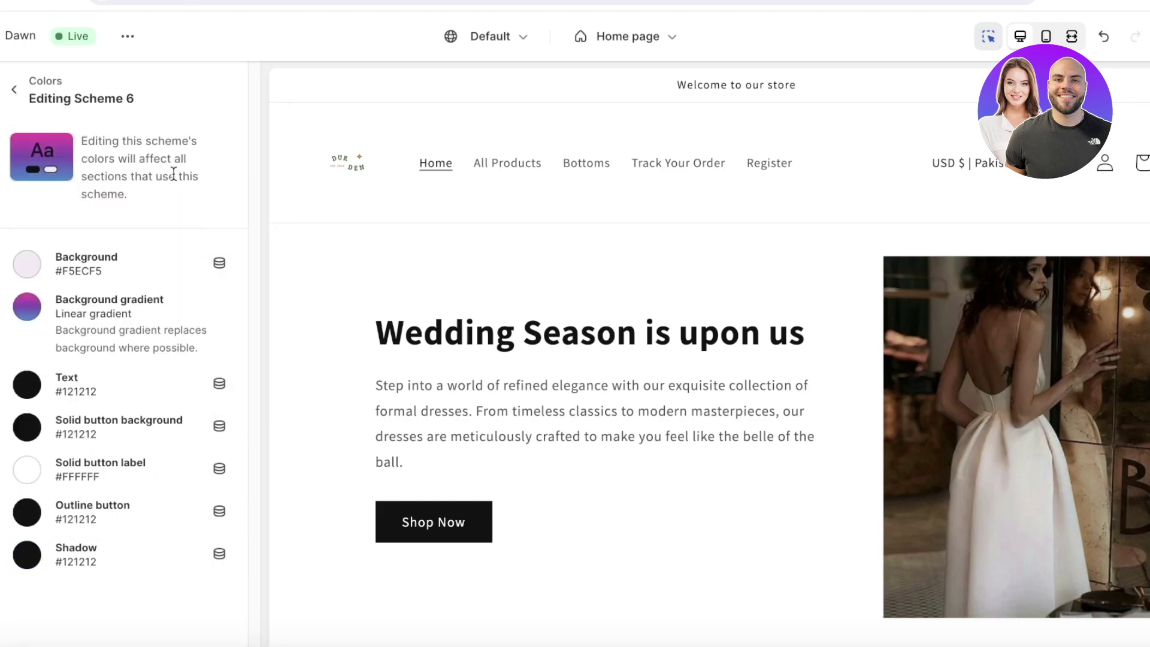
Remove the pink, purple and blue background gradient from Scheme 6.
click(27, 307)
scroll(123, 521, down, 5)
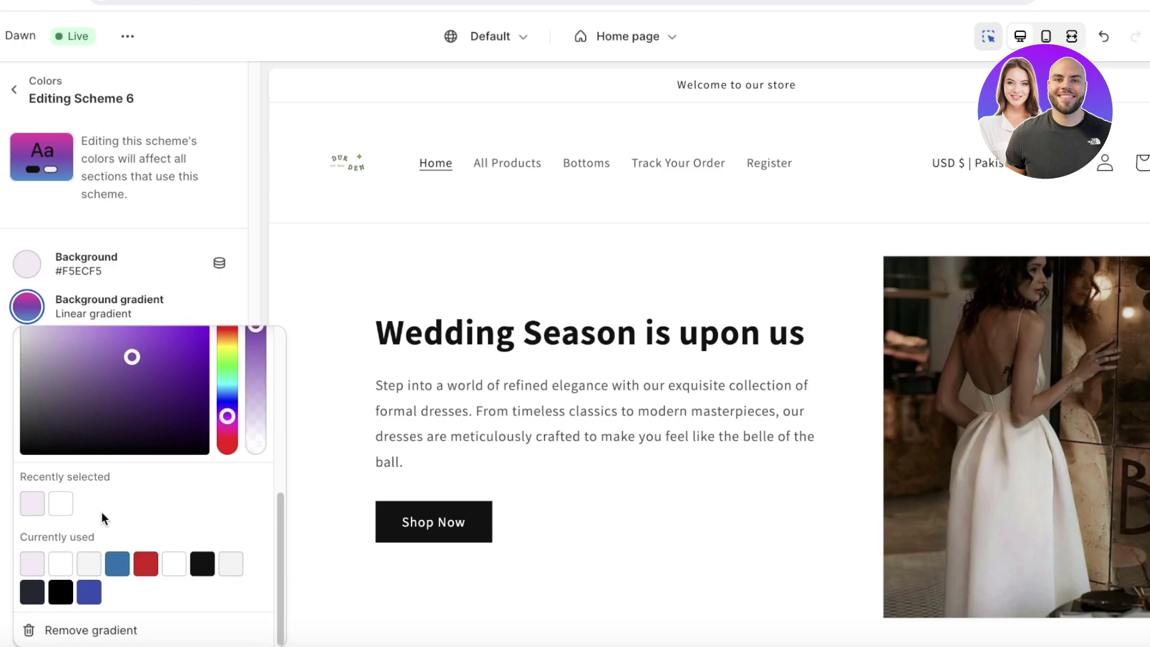
click(36, 629)
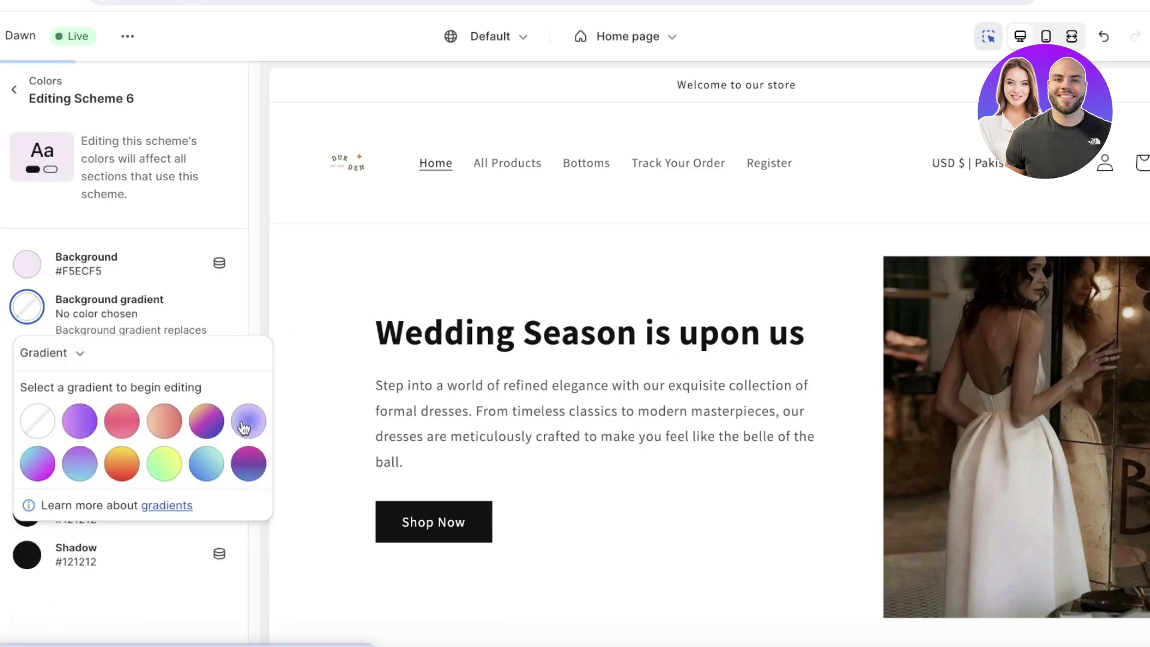
Apply the yellow, magenta and blue preset as Scheme 6's background gradient and recolor its 16% stop to #D6A2C9.
click(209, 439)
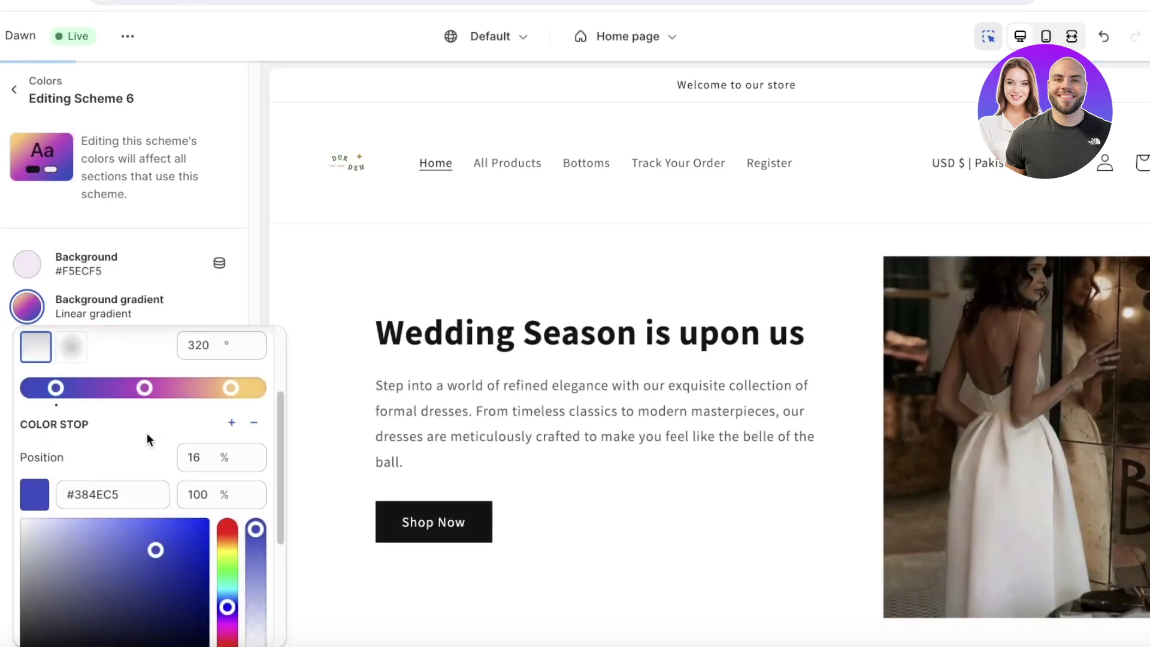
scroll(170, 379, up, 1)
scroll(99, 475, down, 1)
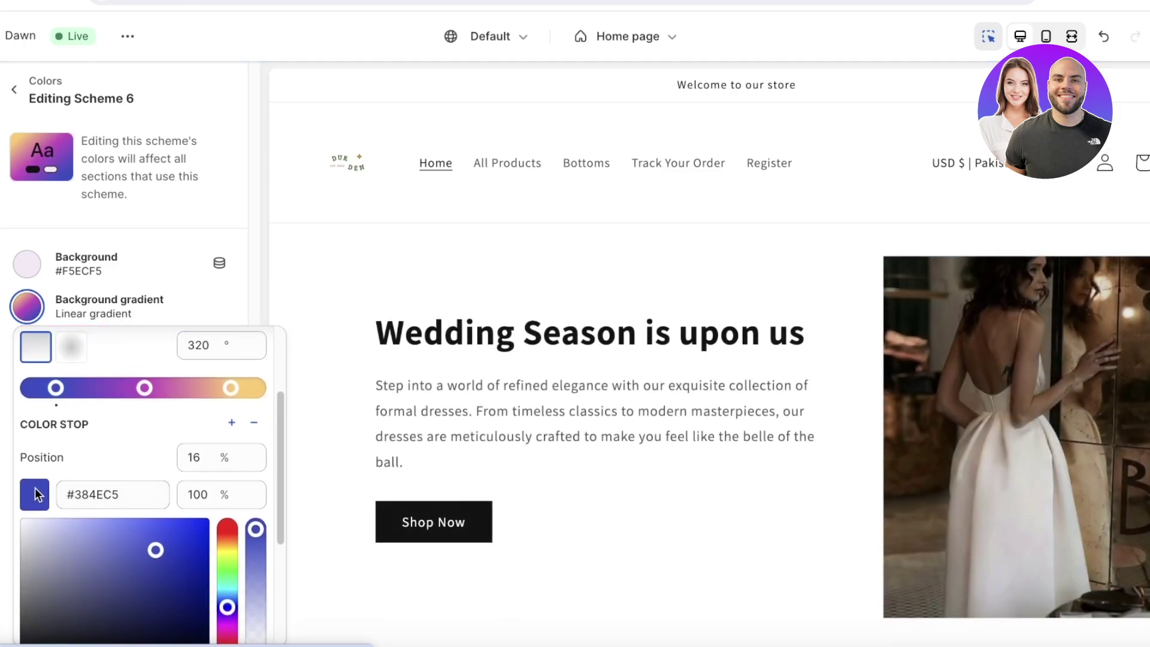
scroll(34, 487, down, 3)
drag(227, 402, 228, 421)
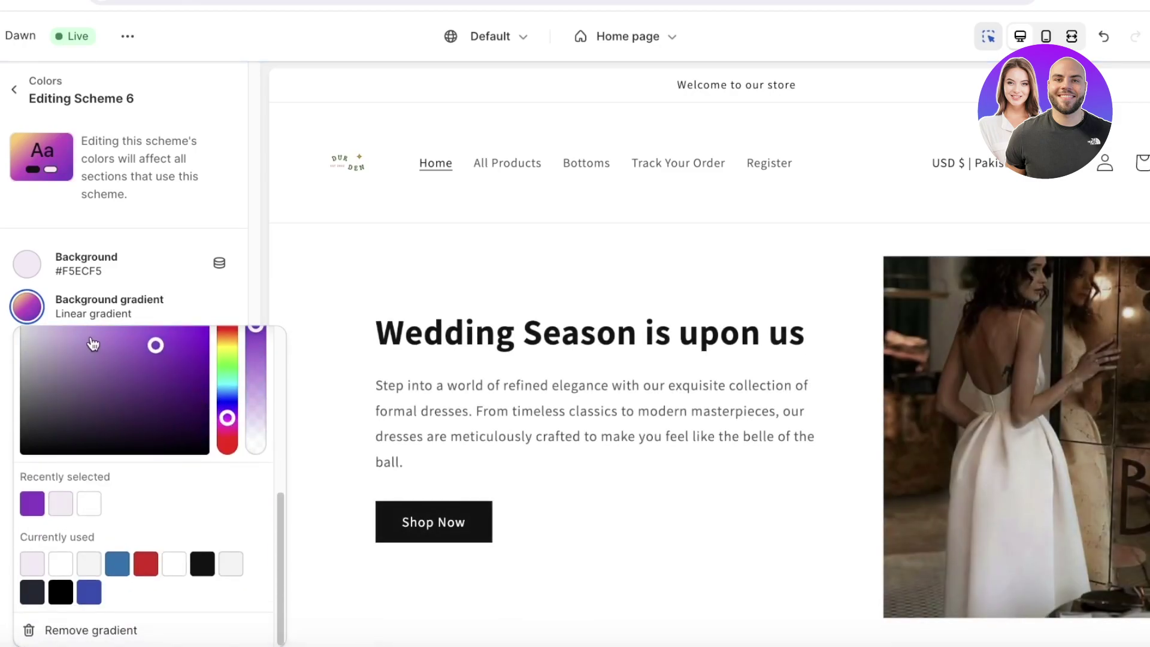
drag(155, 345, 66, 335)
scroll(210, 448, up, 1)
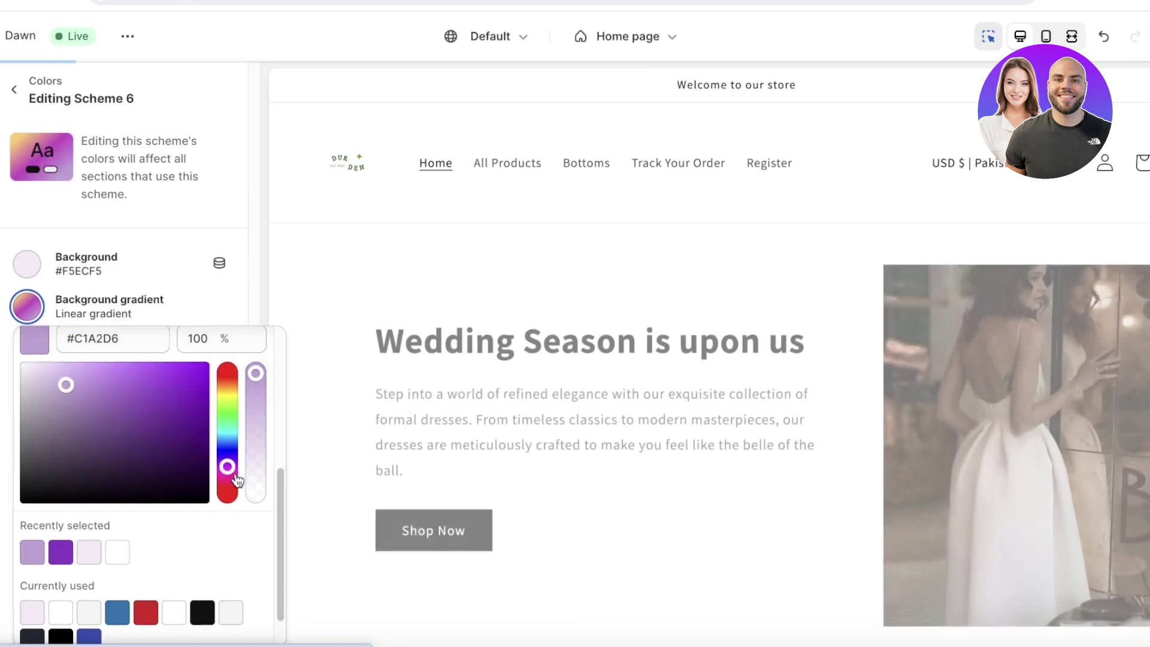
click(228, 479)
scroll(118, 422, up, 3)
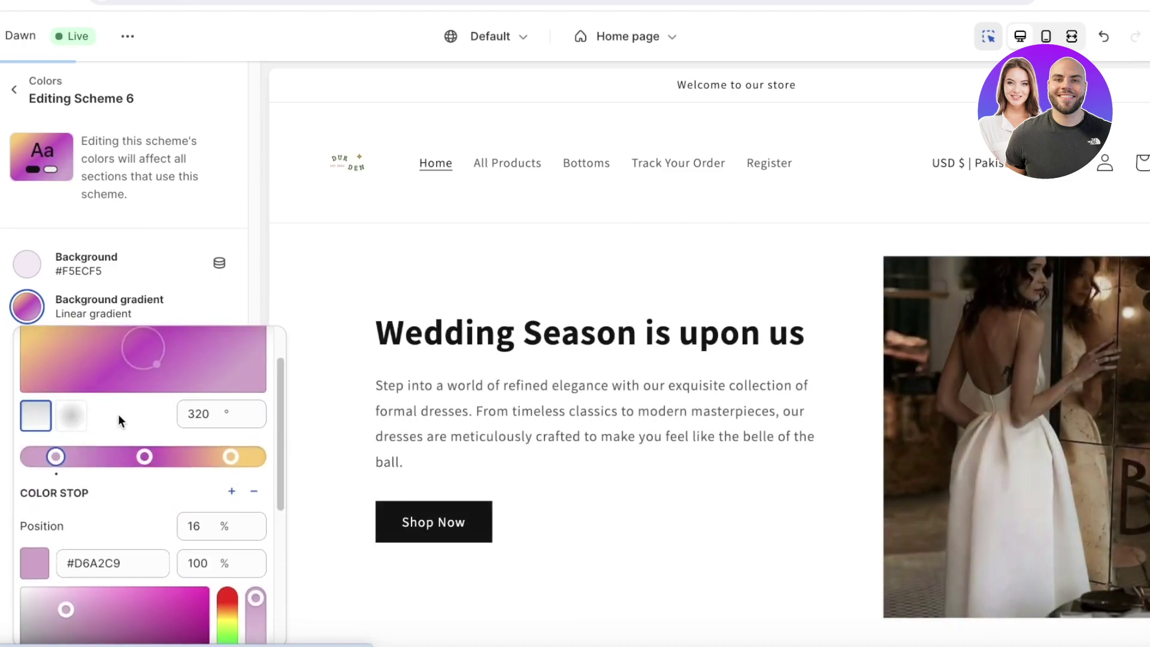
Recolor the gradient's middle color stop at 52% to the muted mauve #A3668A.
mouse_move(144, 457)
mouse_down()
mouse_move(154, 457)
mouse_move(144, 457)
mouse_up()
scroll(157, 464, down, 4)
drag(95, 398, 91, 391)
scroll(208, 426, up, 4)
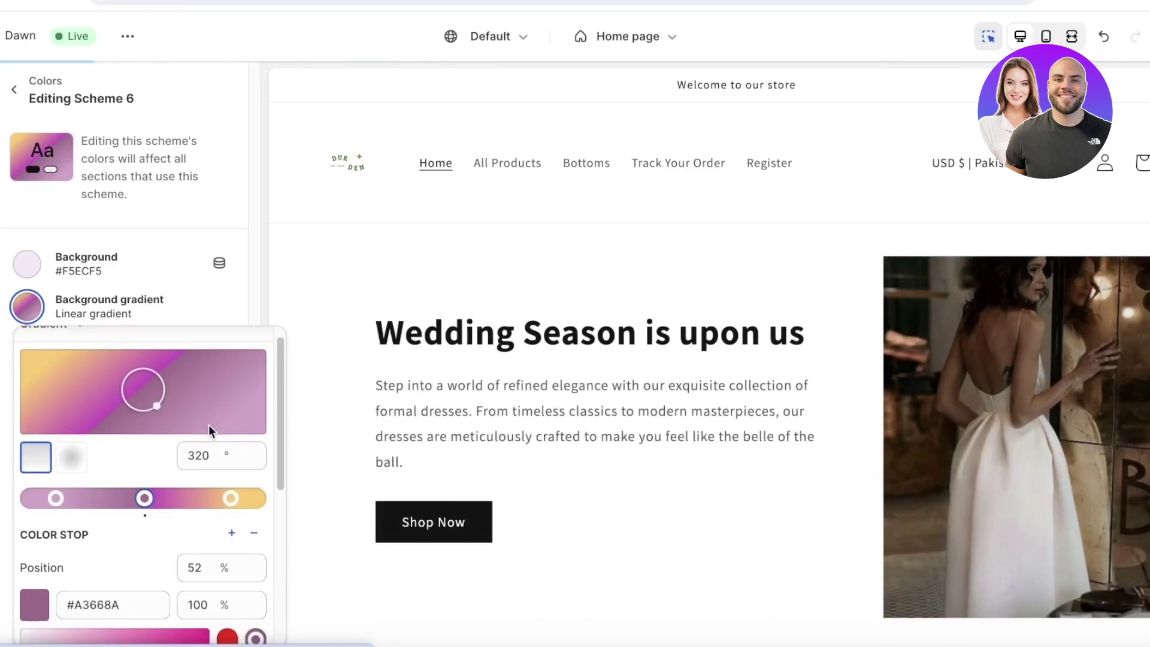
Add a color stop to the gradient, place it at 65%, and recolor it to a darker muted purple.
scroll(157, 426, down, 1)
click(163, 486)
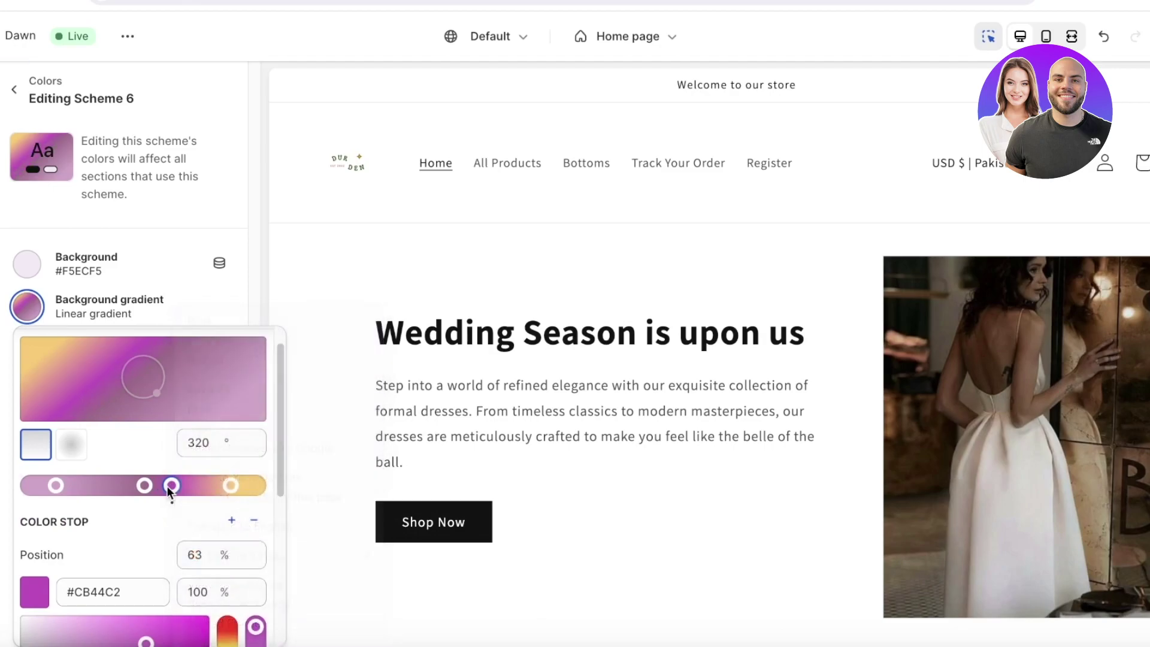
drag(166, 487, 180, 486)
scroll(163, 518, down, 2)
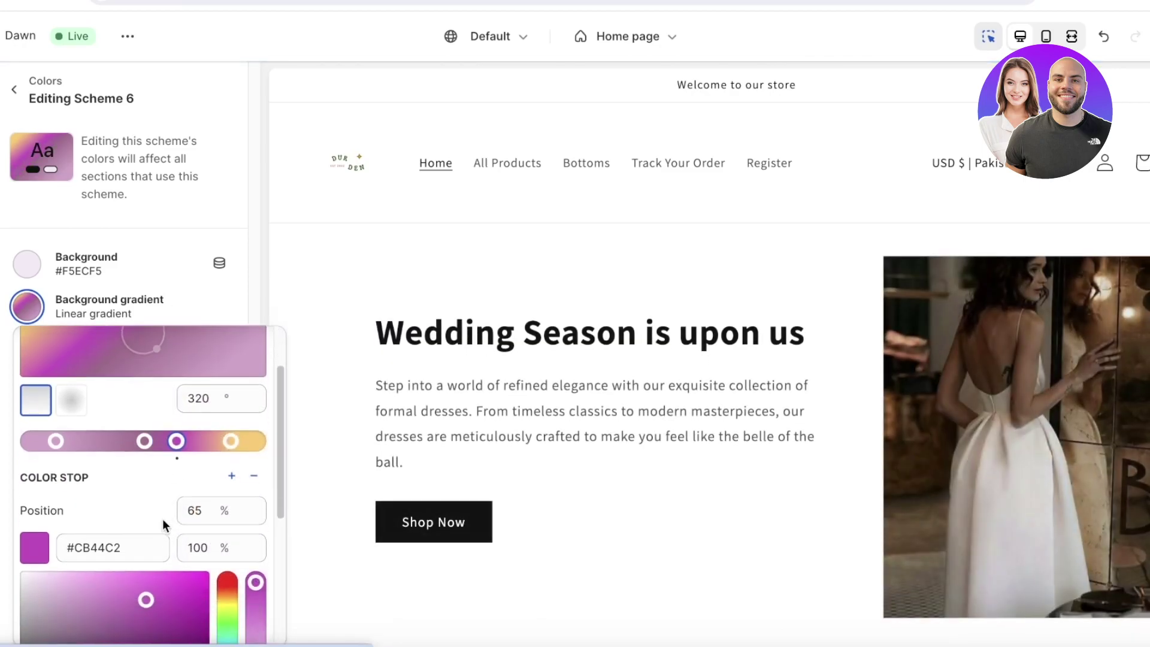
click(110, 571)
mouse_move(110, 574)
mouse_down()
mouse_move(105, 561)
mouse_move(99, 576)
mouse_up()
Recolor the gradient's yellow stop at 87% to the deep purple #7D1E80.
click(230, 421)
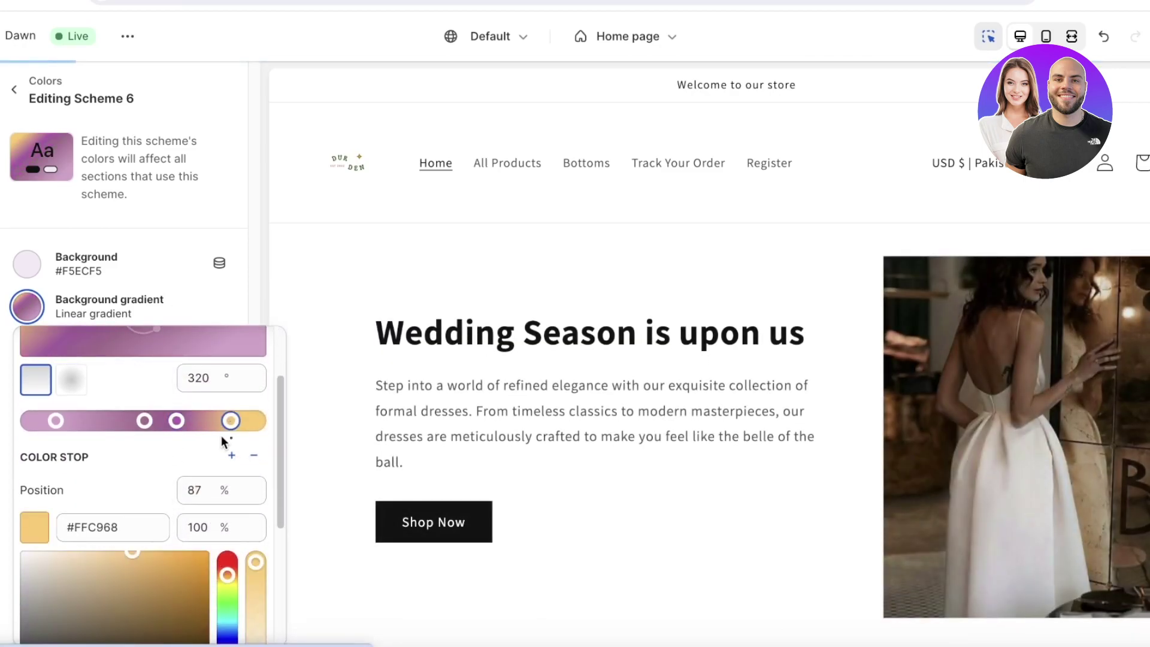
scroll(222, 439, down, 4)
click(227, 442)
click(164, 386)
scroll(143, 398, up, 5)
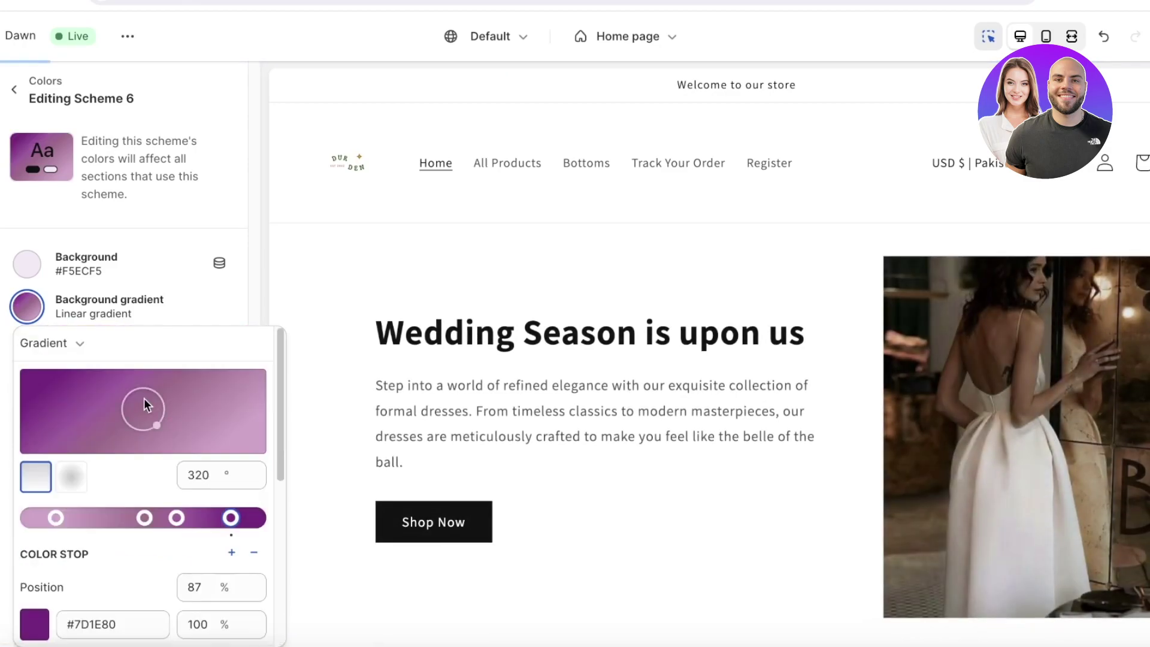
Rotate the gradient to 313° and move its 52% color stop to 40%.
scroll(161, 411, up, 2)
mouse_move(161, 411)
mouse_down()
mouse_move(152, 372)
mouse_move(171, 386)
mouse_move(149, 444)
mouse_move(166, 430)
mouse_up()
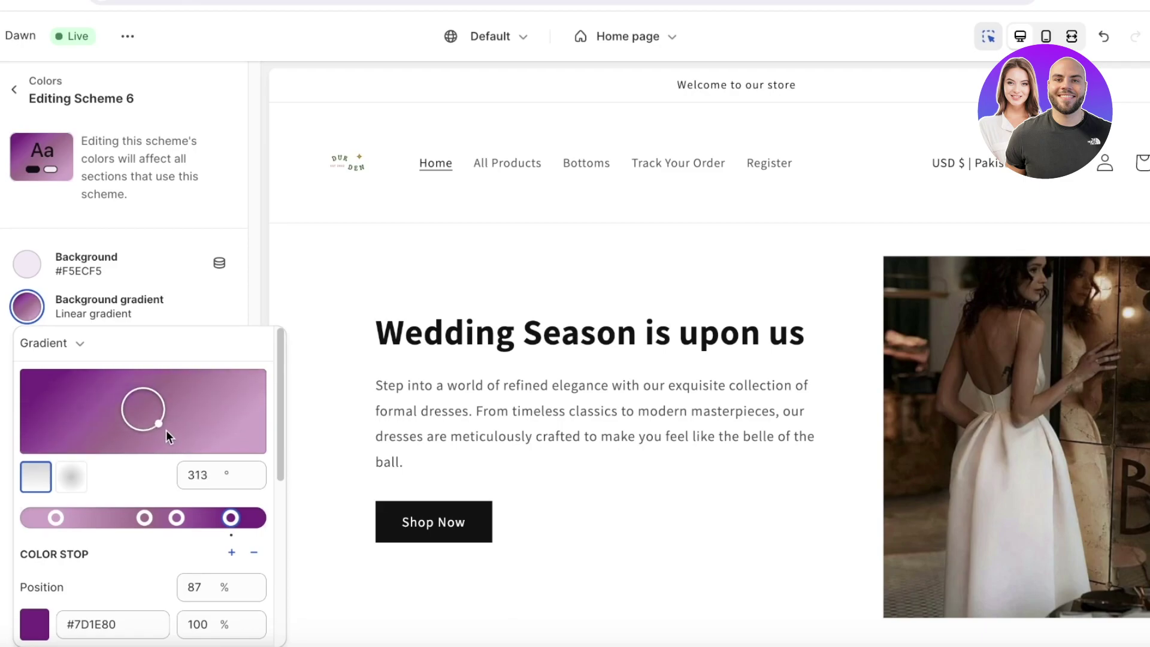
drag(141, 515, 116, 518)
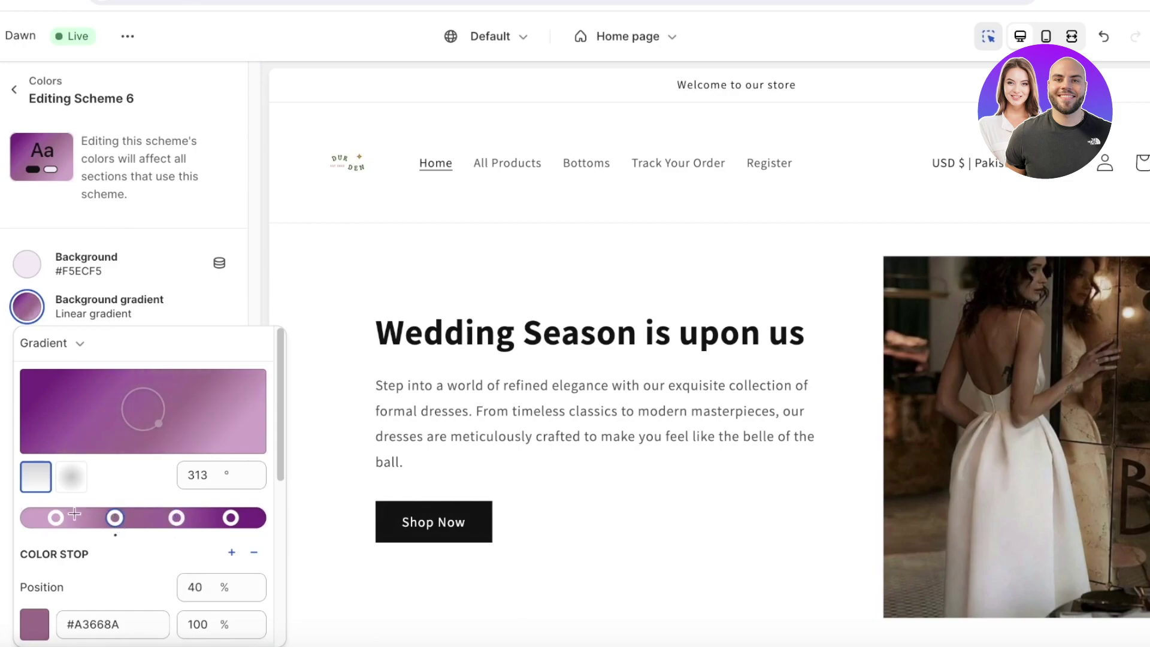
Recolor the gradient's 16% color stop to the light lilac #E3B2F1.
click(55, 517)
scroll(53, 520, down, 3)
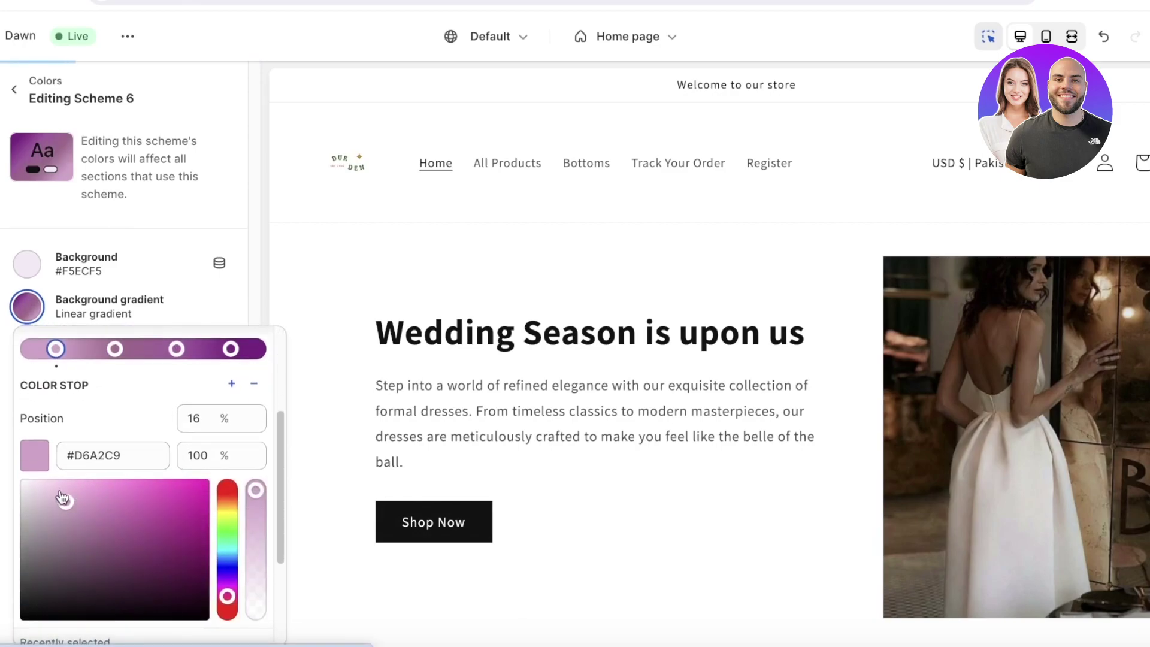
drag(62, 498, 70, 487)
drag(228, 596, 228, 587)
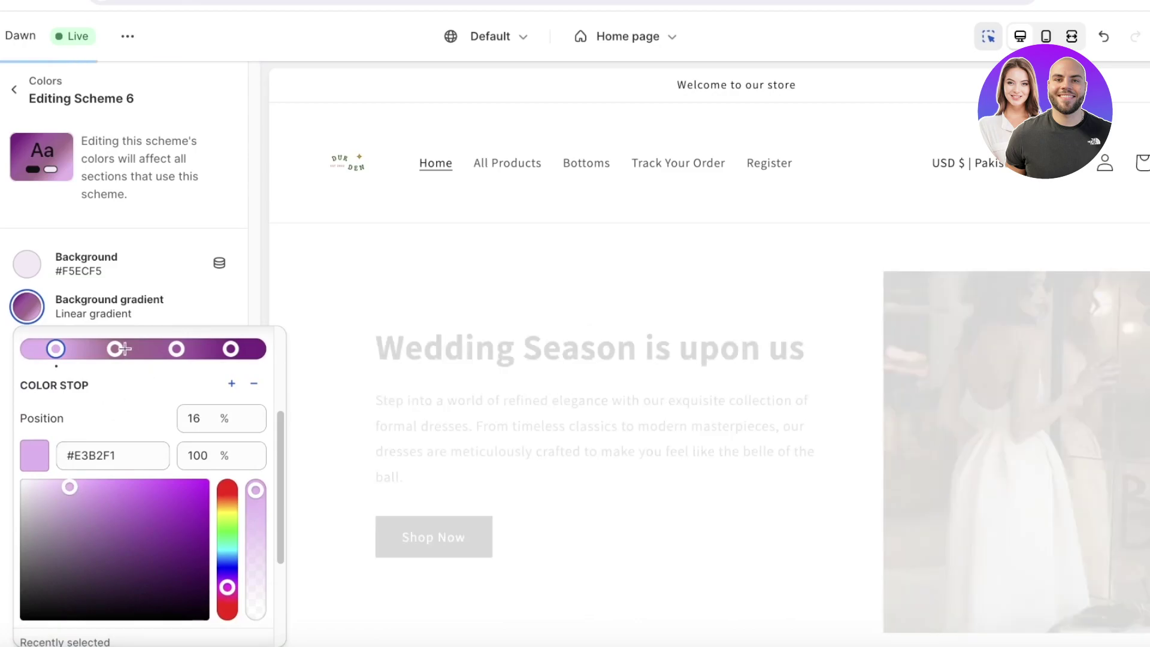
Recolor the gradient's 87% color stop to the muted purple #8E538A.
click(121, 349)
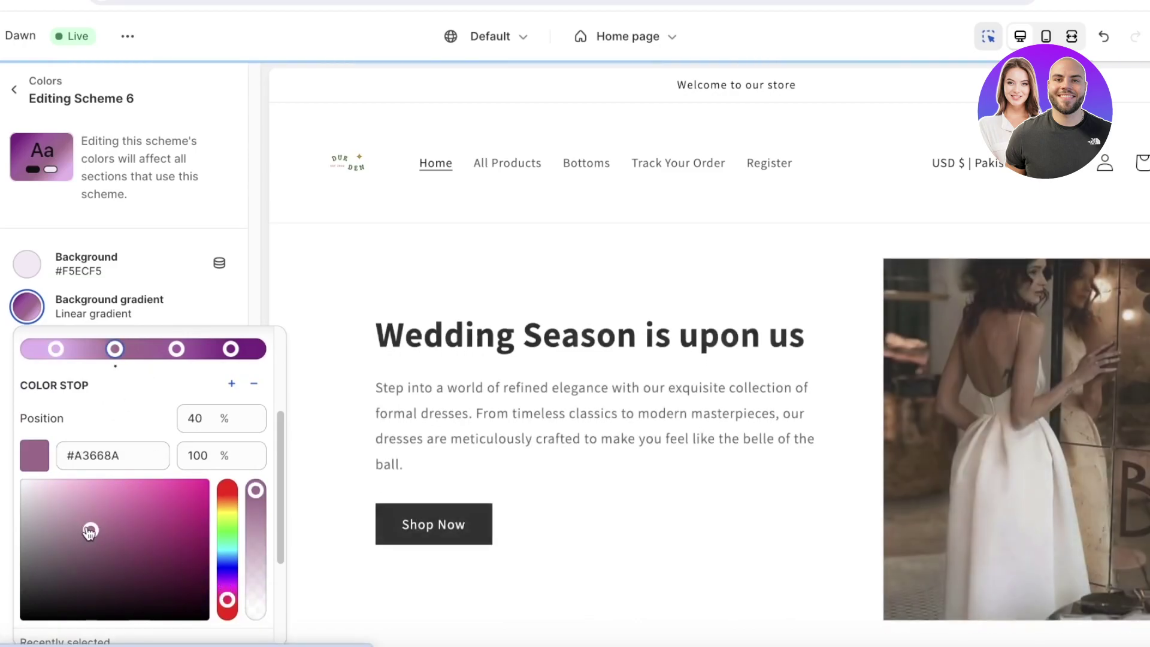
click(231, 348)
click(78, 557)
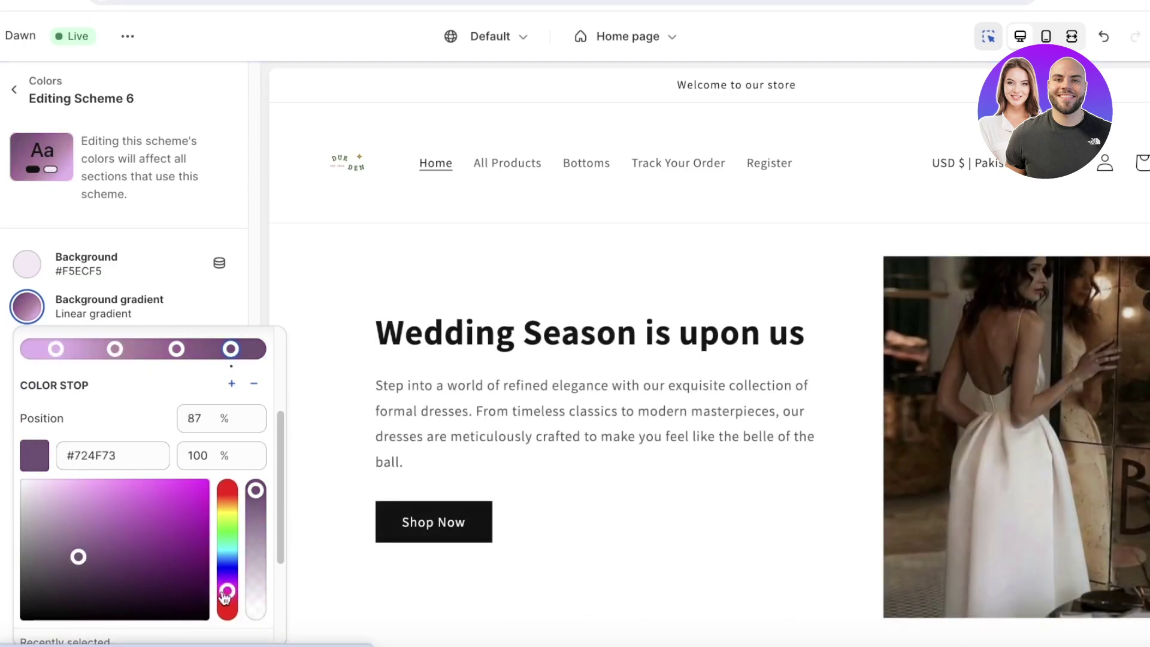
drag(227, 592, 229, 596)
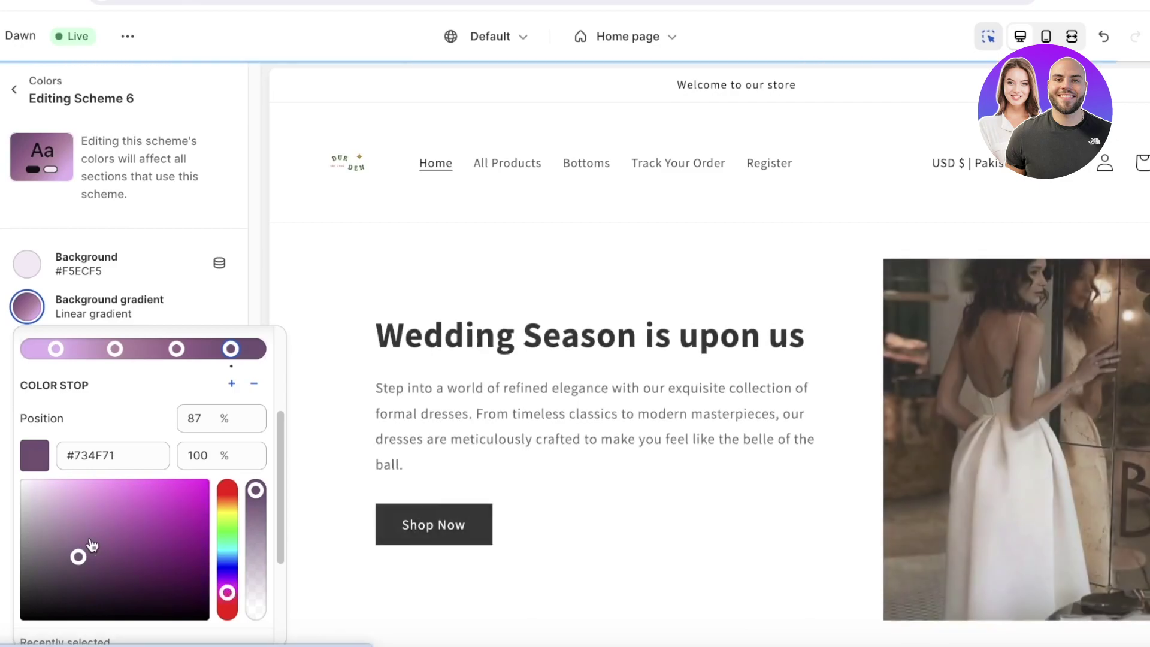
scroll(136, 428, up, 3)
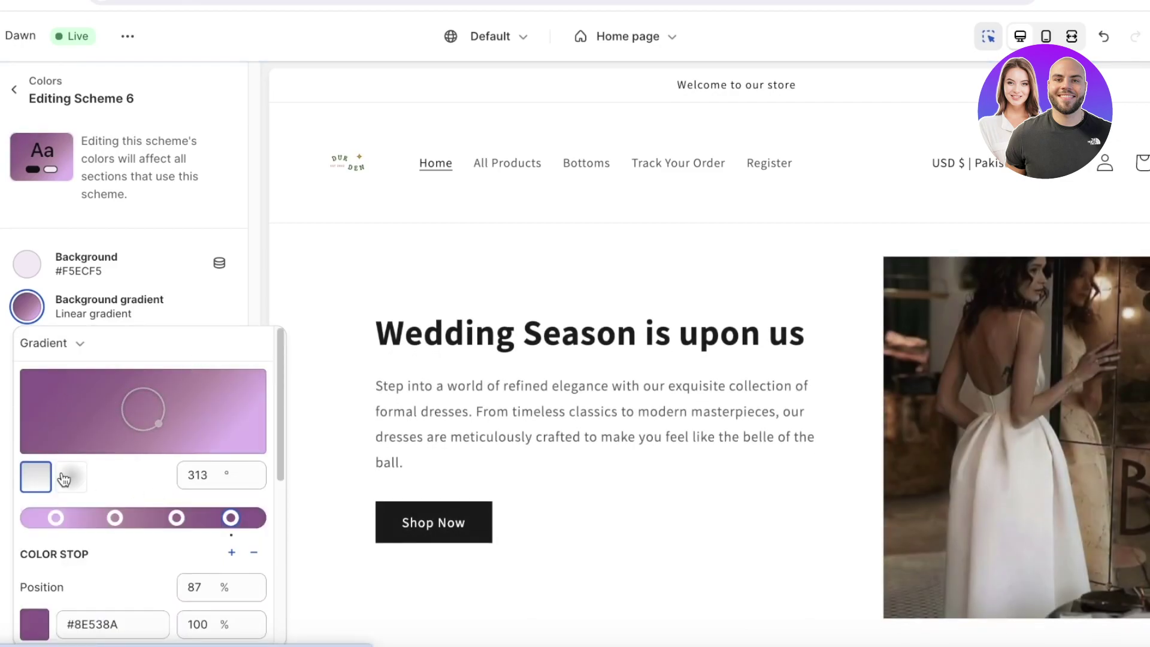
Set the gradient angle to 326° and finish editing the background gradient.
click(253, 482)
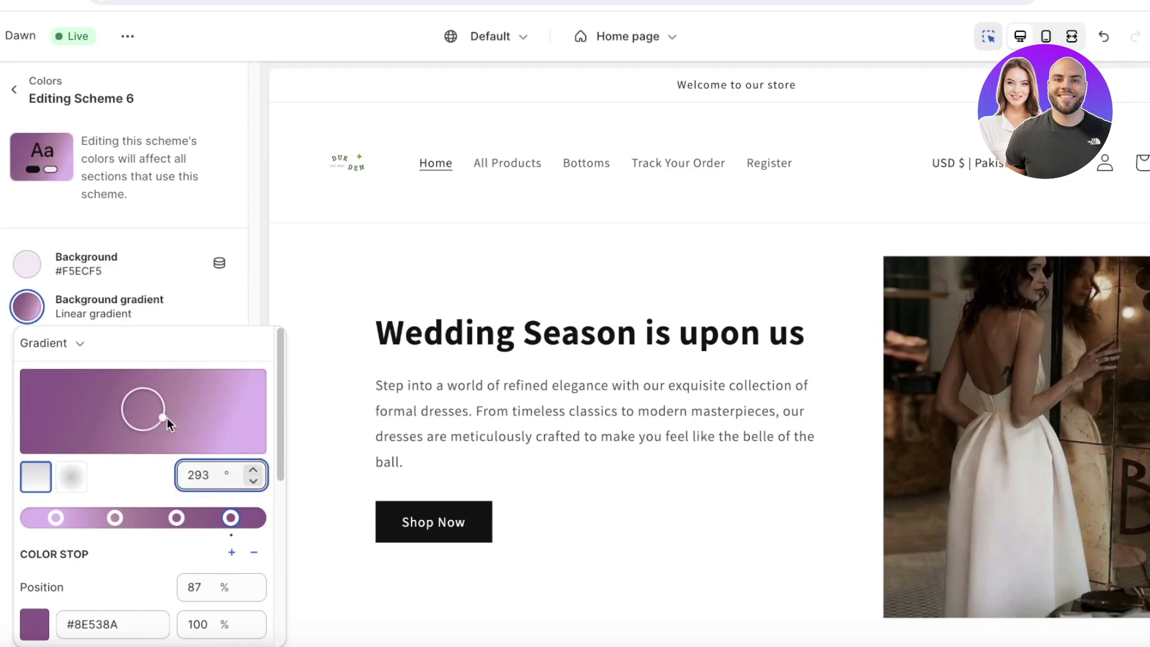
drag(167, 418, 158, 430)
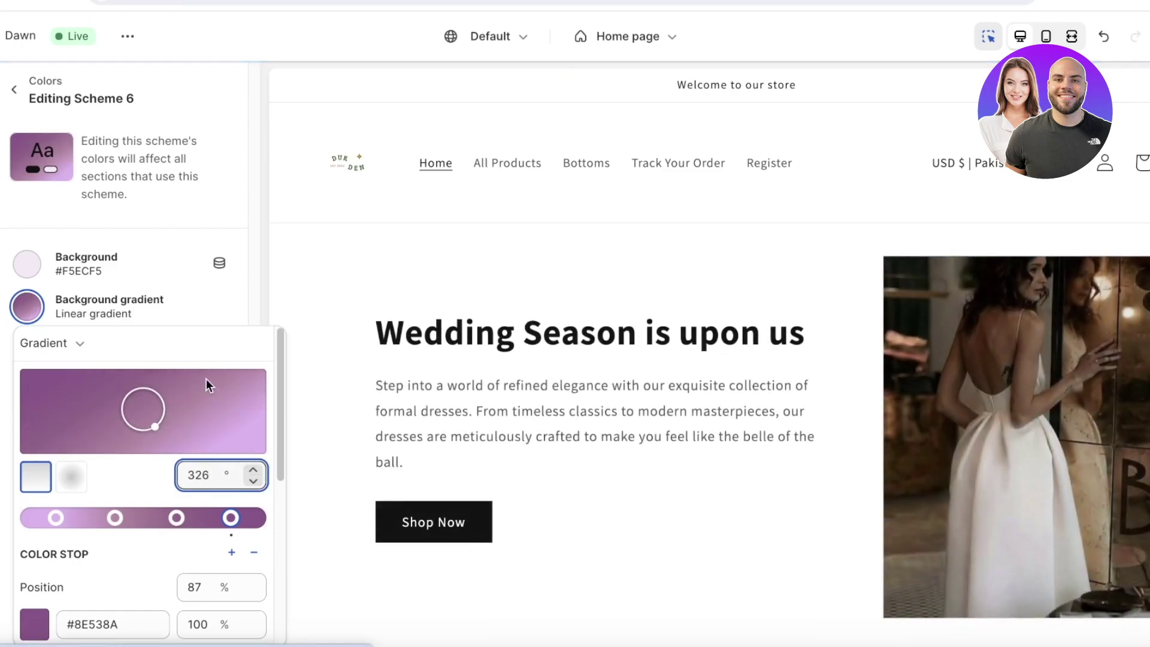
click(201, 326)
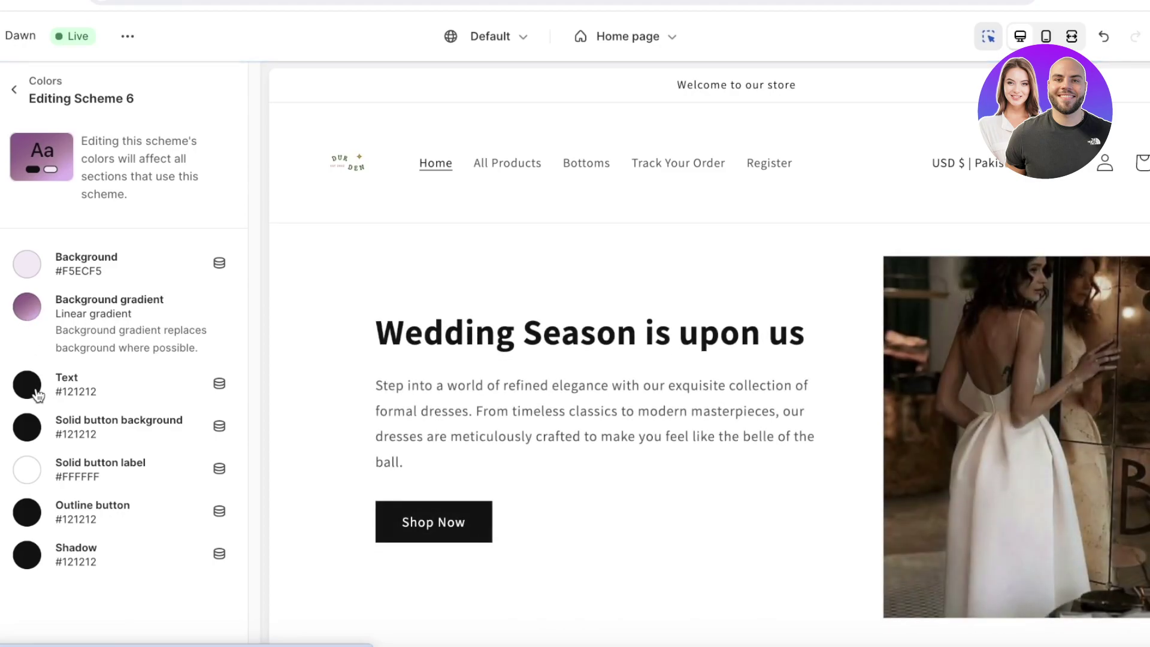
Choose #121212 as Scheme 6's text color and view the color options for its shadow.
click(35, 376)
click(40, 349)
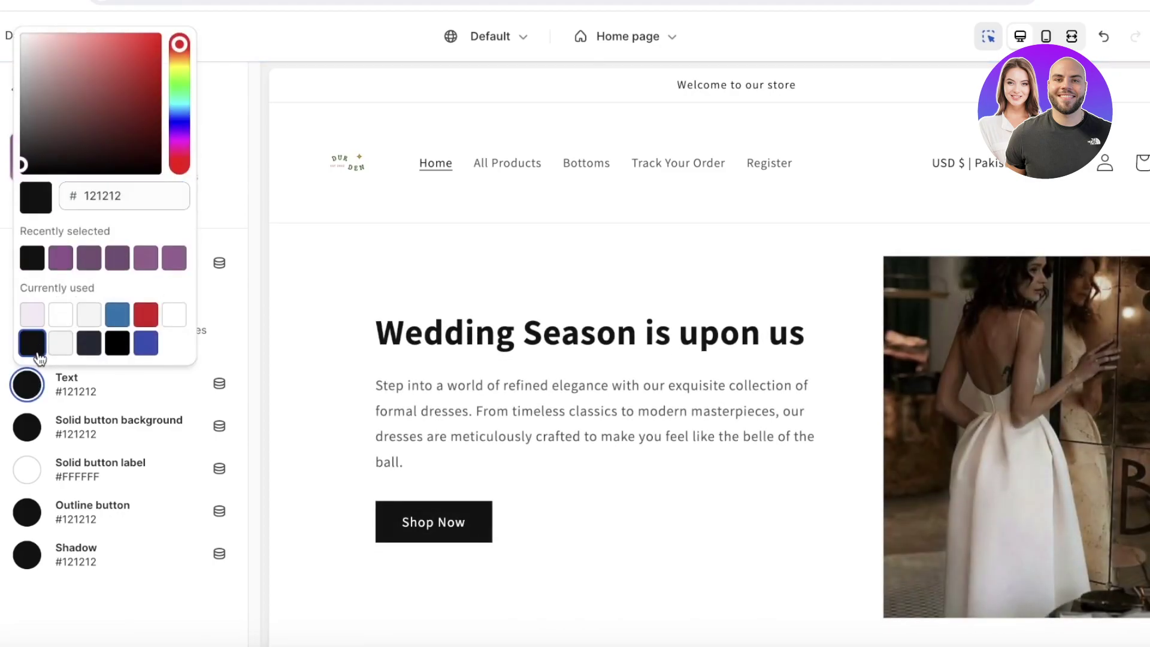
click(88, 402)
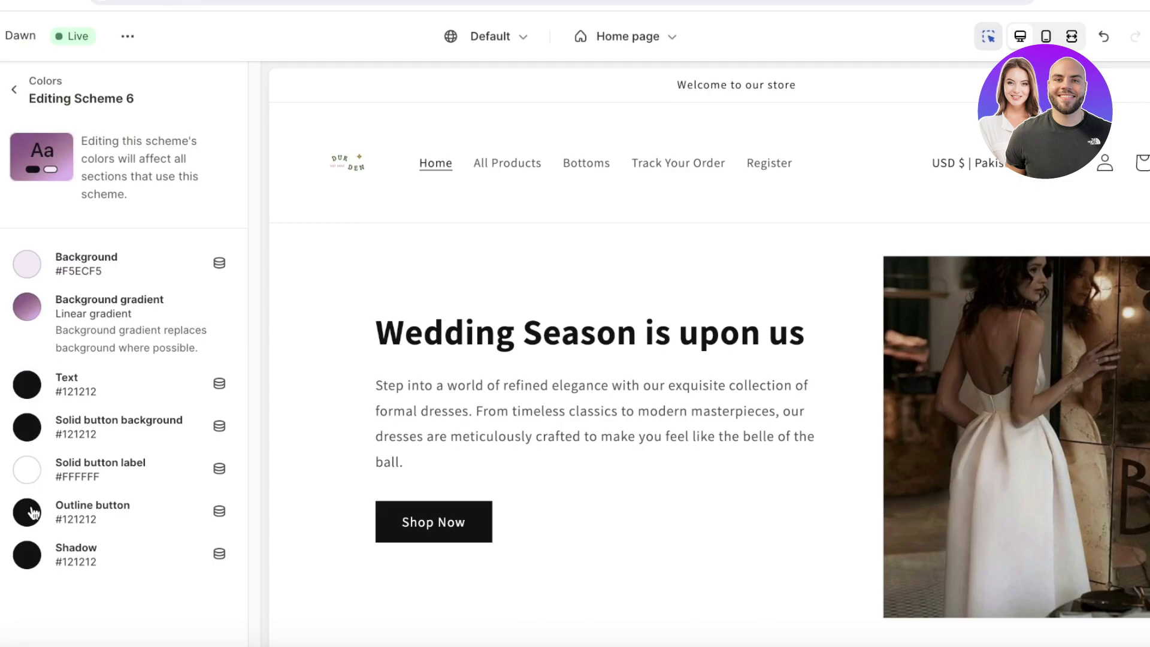
click(40, 562)
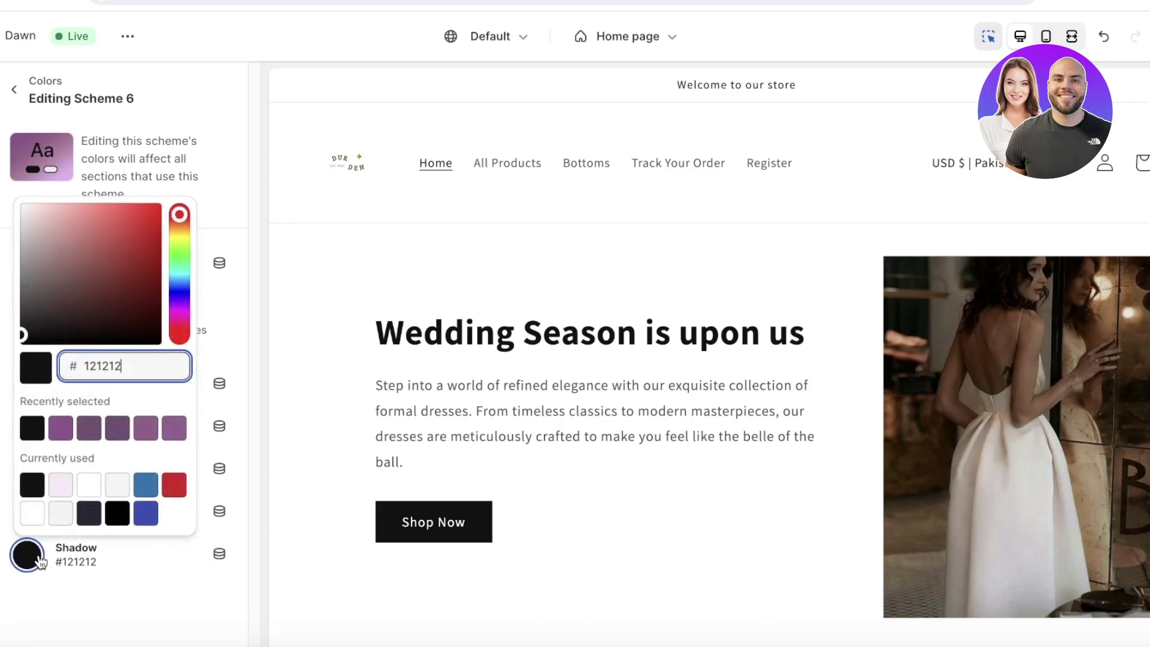
click(88, 573)
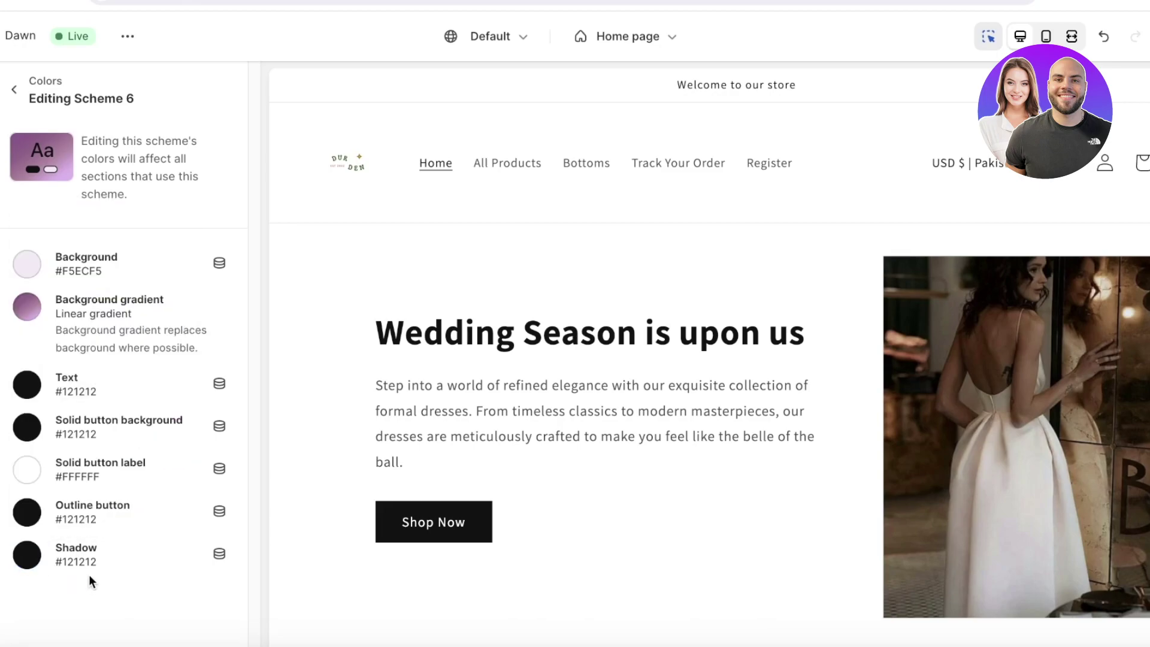
Save the theme with Scheme 6's color changes.
click(18, 101)
click(175, 453)
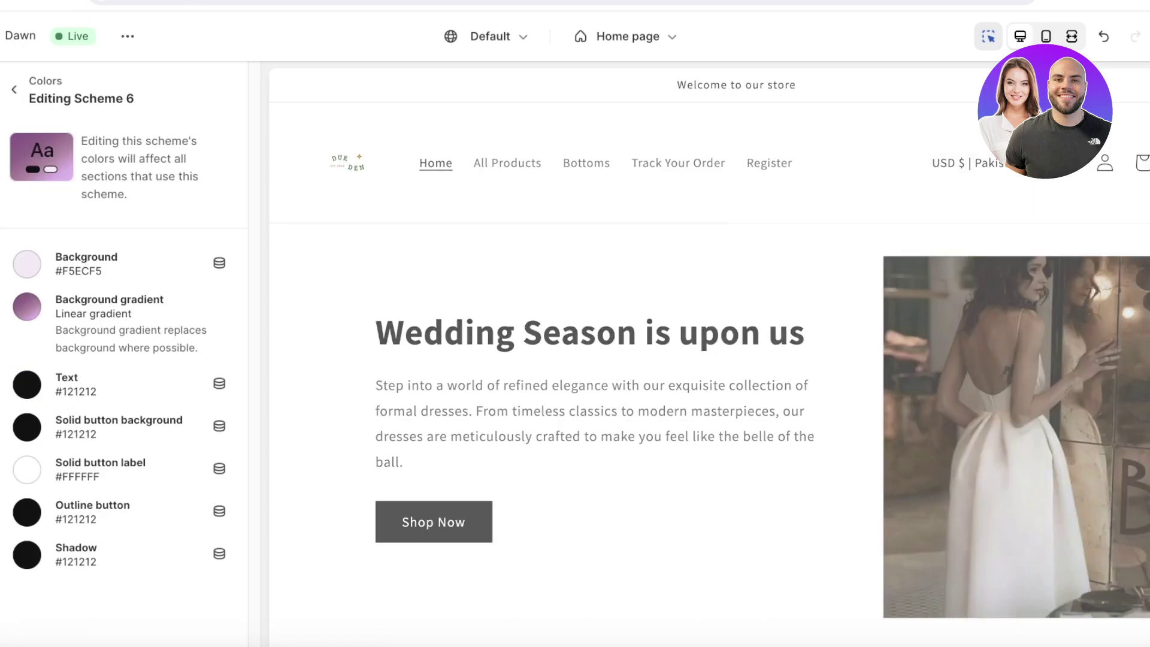
key(ctrl+s)
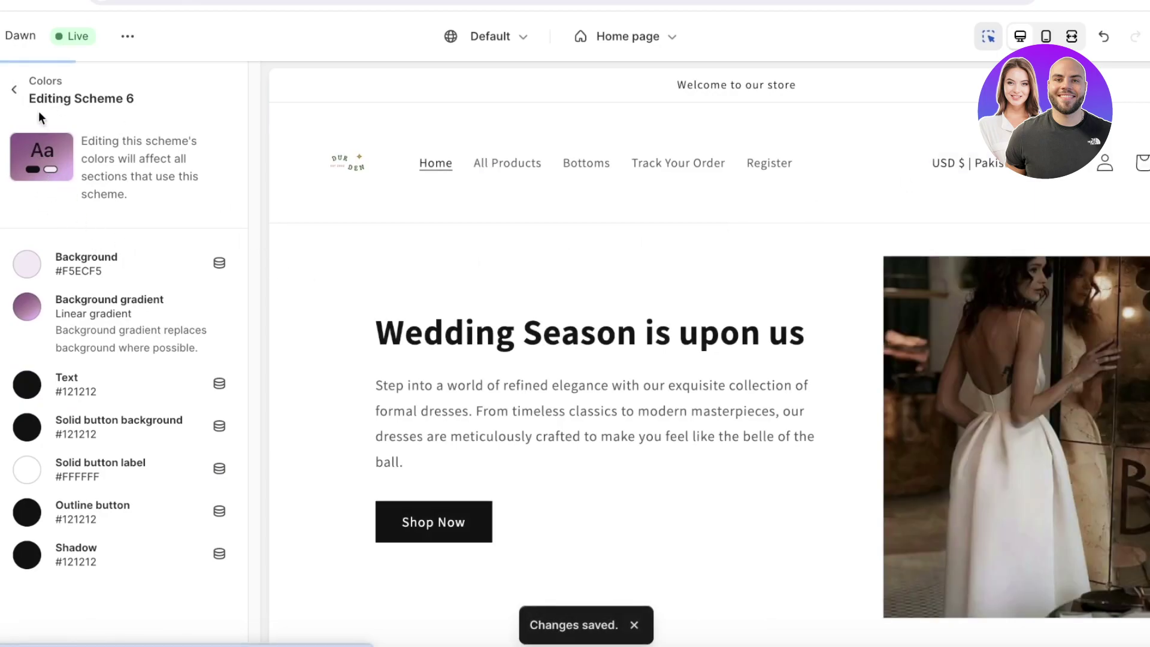
Look through the color settings of Schemes 1, 2 and 6, and return to the theme settings.
click(15, 91)
scroll(111, 422, down, 2)
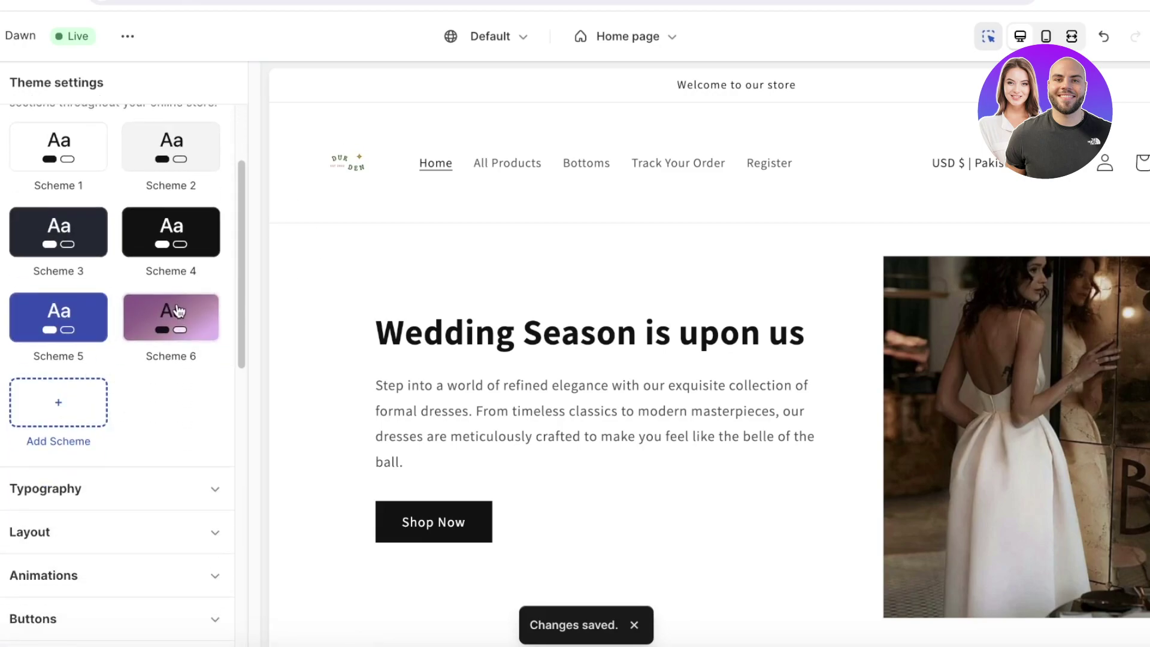
click(58, 171)
click(22, 94)
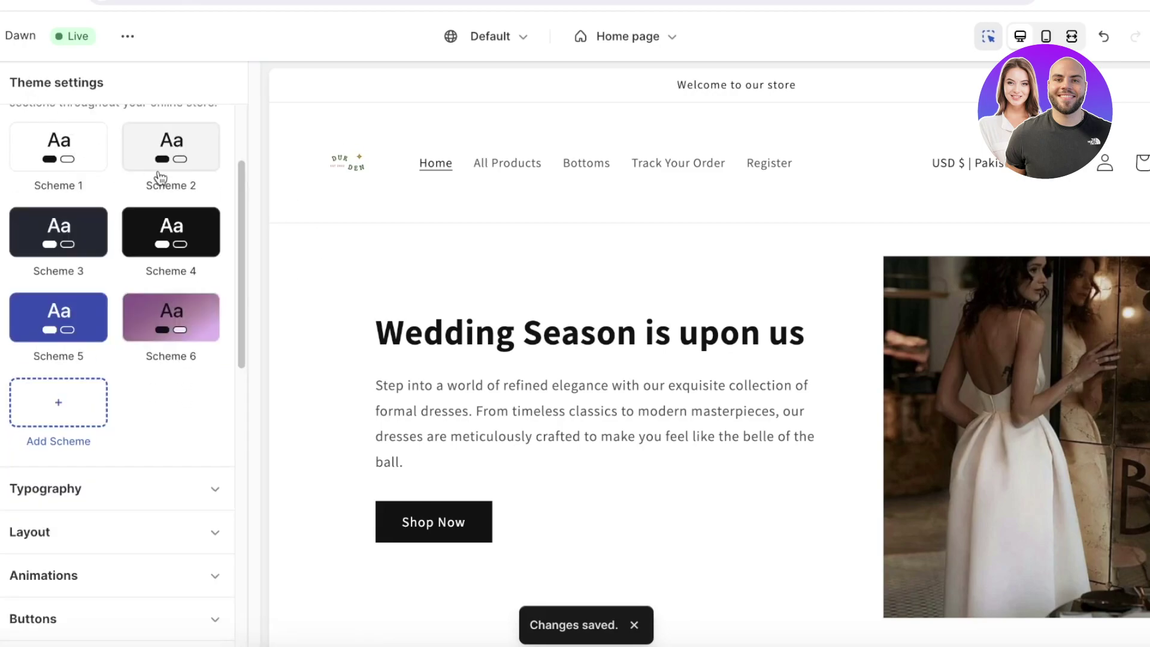
click(159, 203)
click(25, 84)
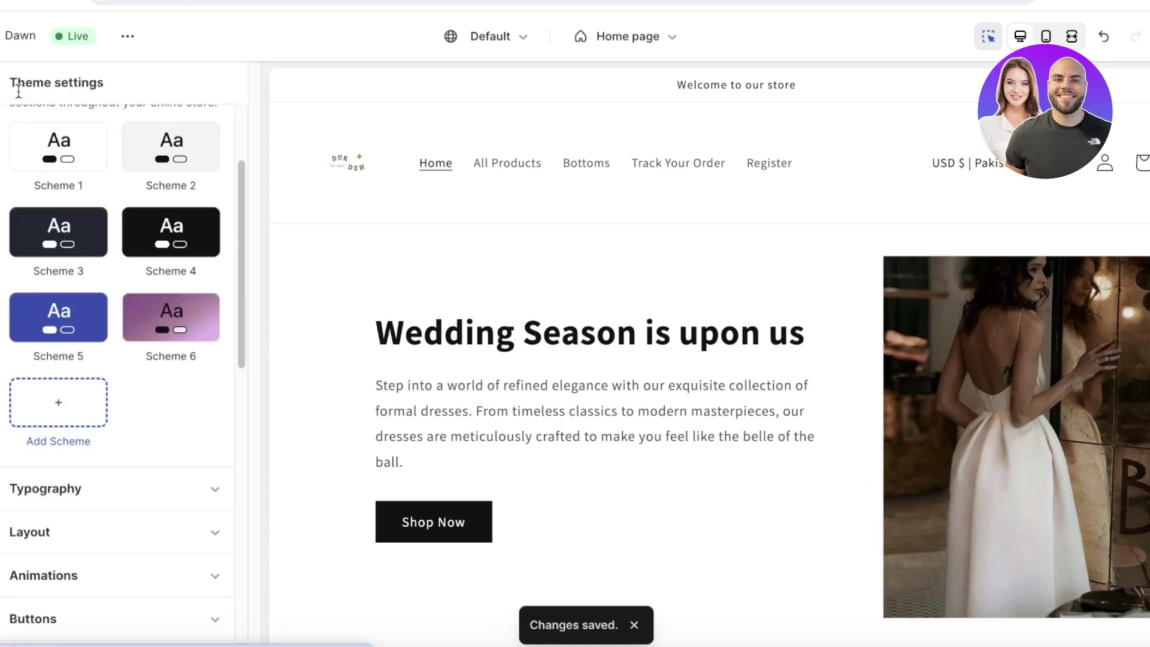
click(190, 319)
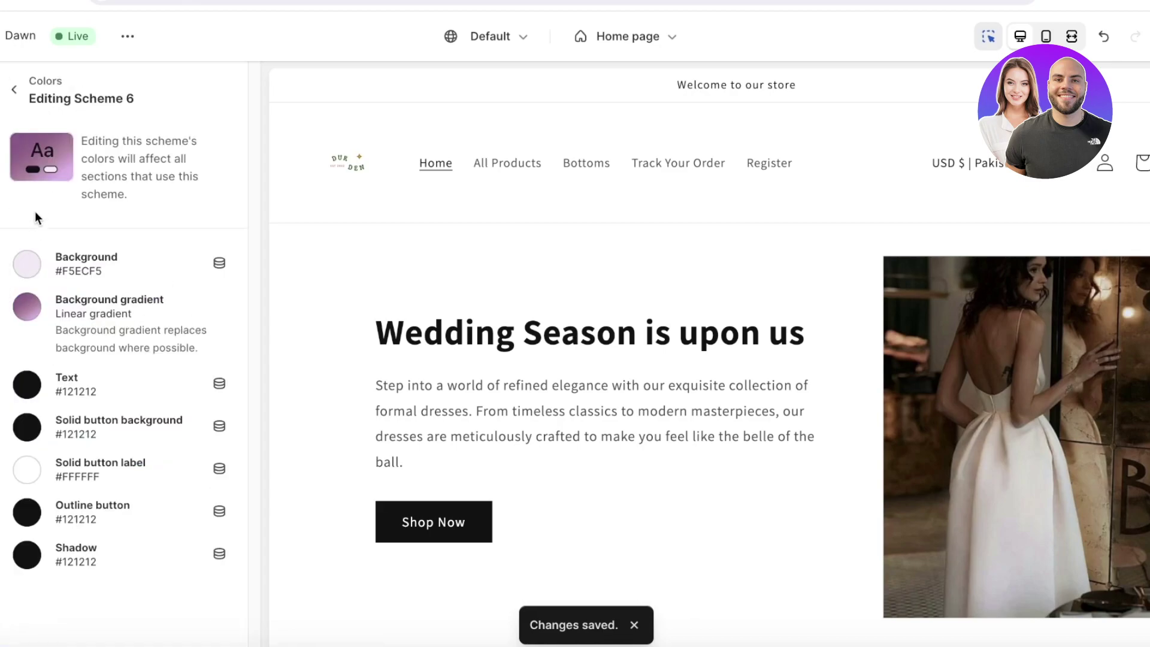
click(14, 89)
click(333, 299)
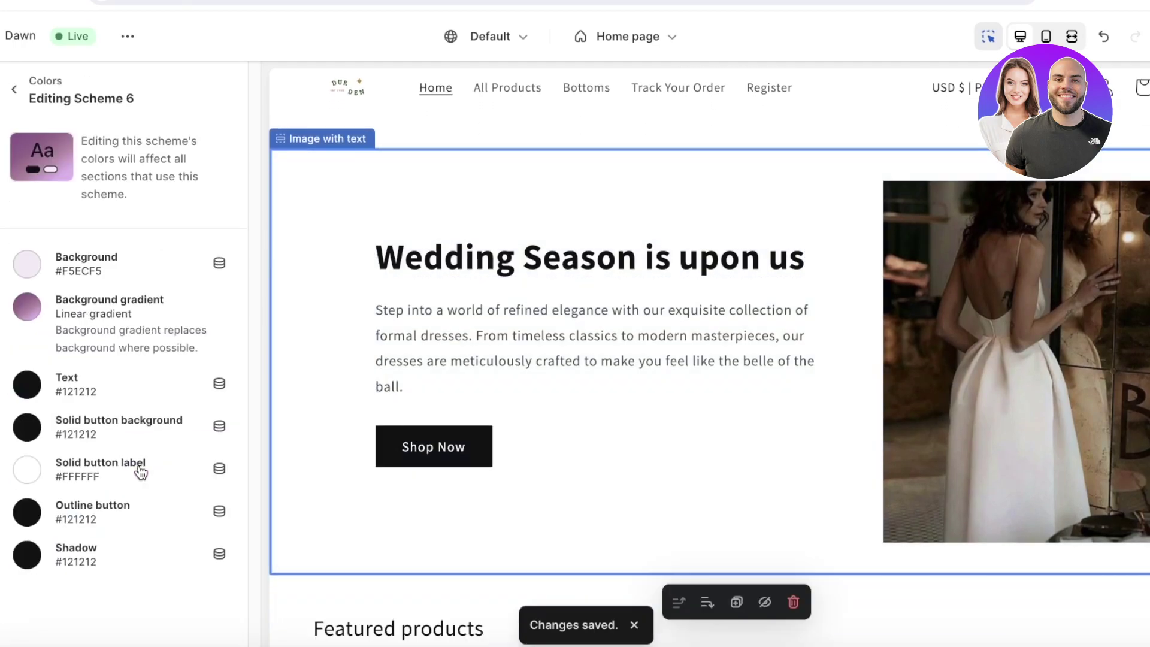
click(14, 88)
Examine the Typography and Collection cards options in the theme settings.
scroll(108, 329, down, 10)
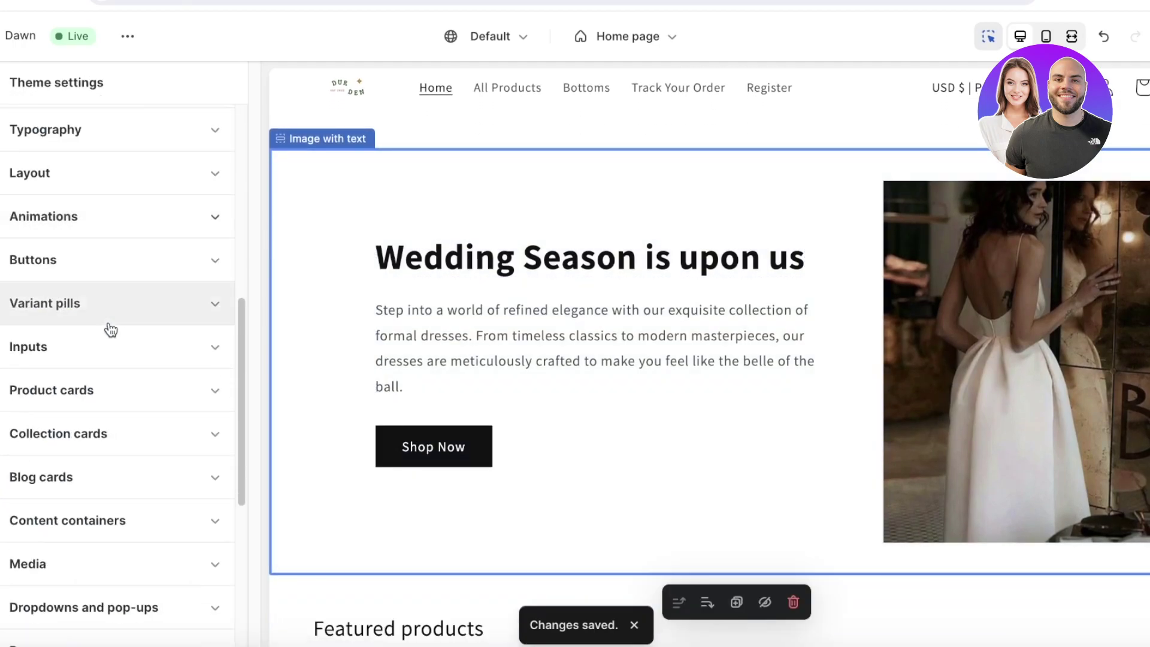
click(85, 142)
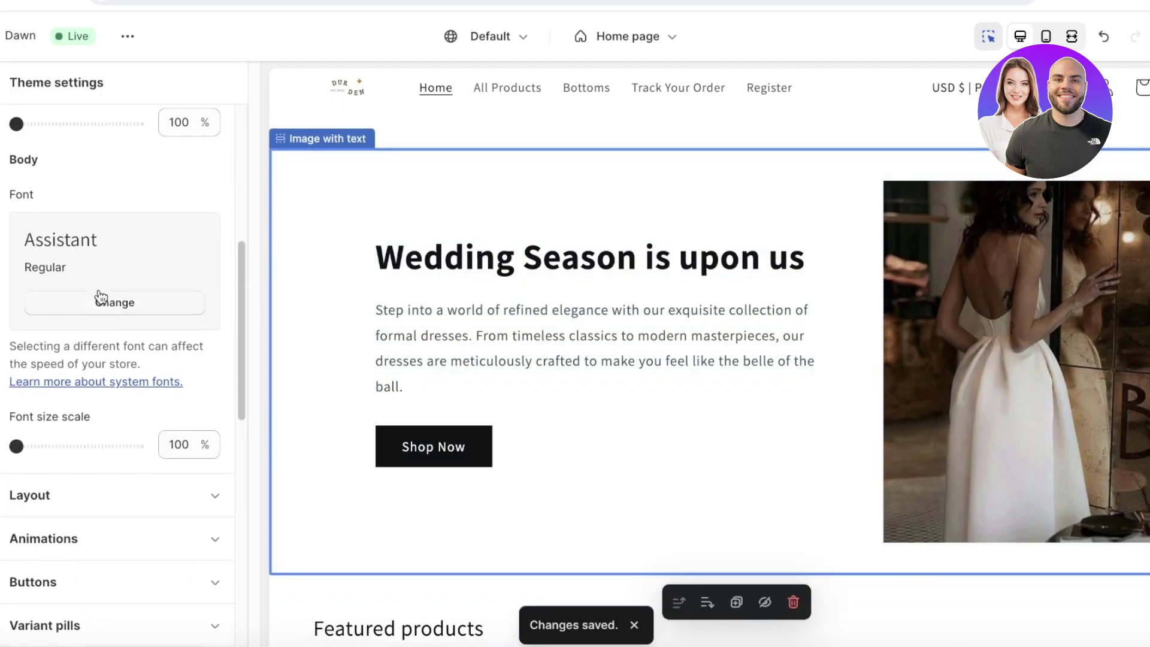
scroll(102, 293, up, 4)
scroll(102, 288, down, 10)
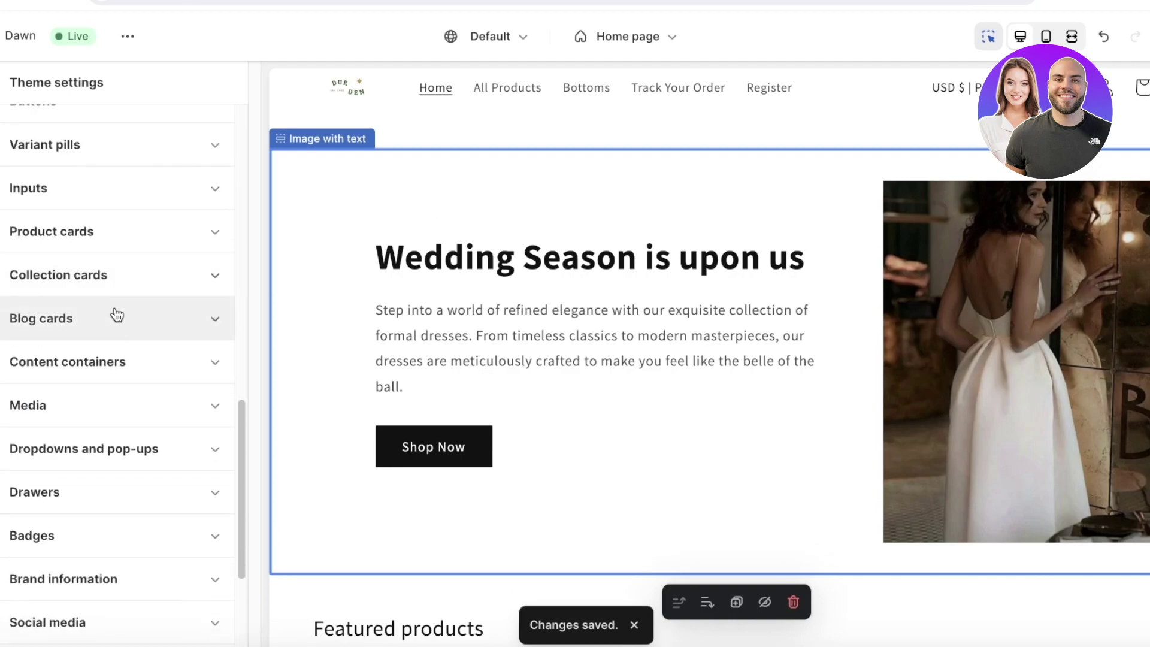
click(106, 274)
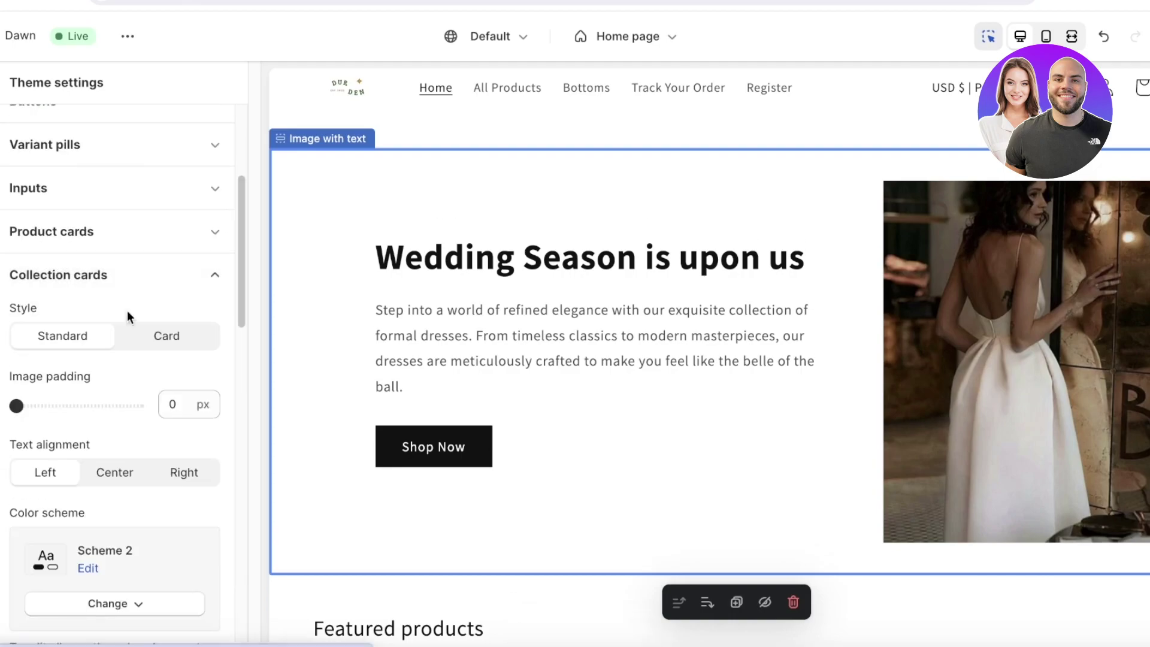
scroll(120, 327, down, 2)
scroll(147, 329, up, 6)
scroll(147, 329, up, 1)
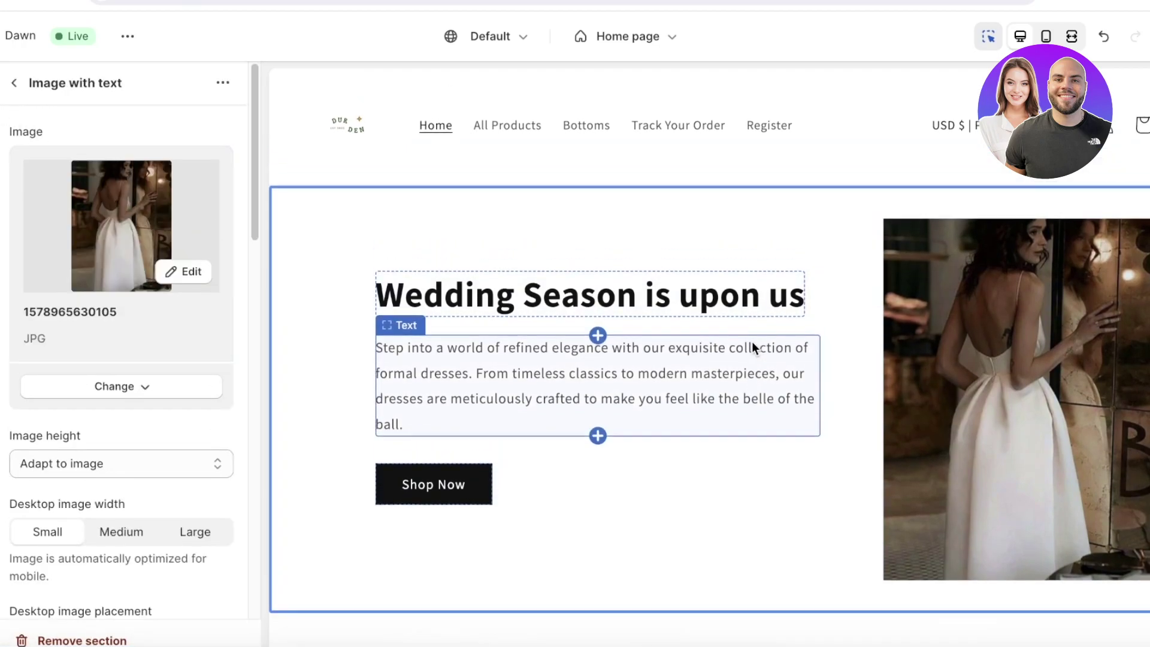
Exit the theme editor and review the home page in the online storefront.
scroll(614, 252, down, 8)
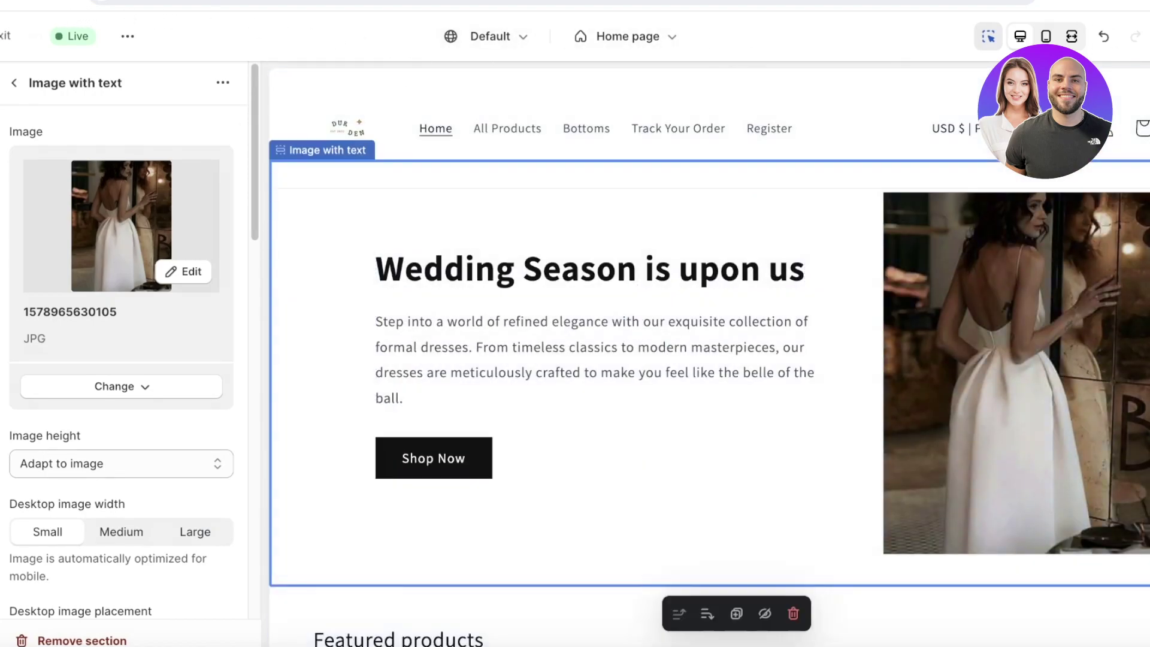
click(6, 36)
click(133, 336)
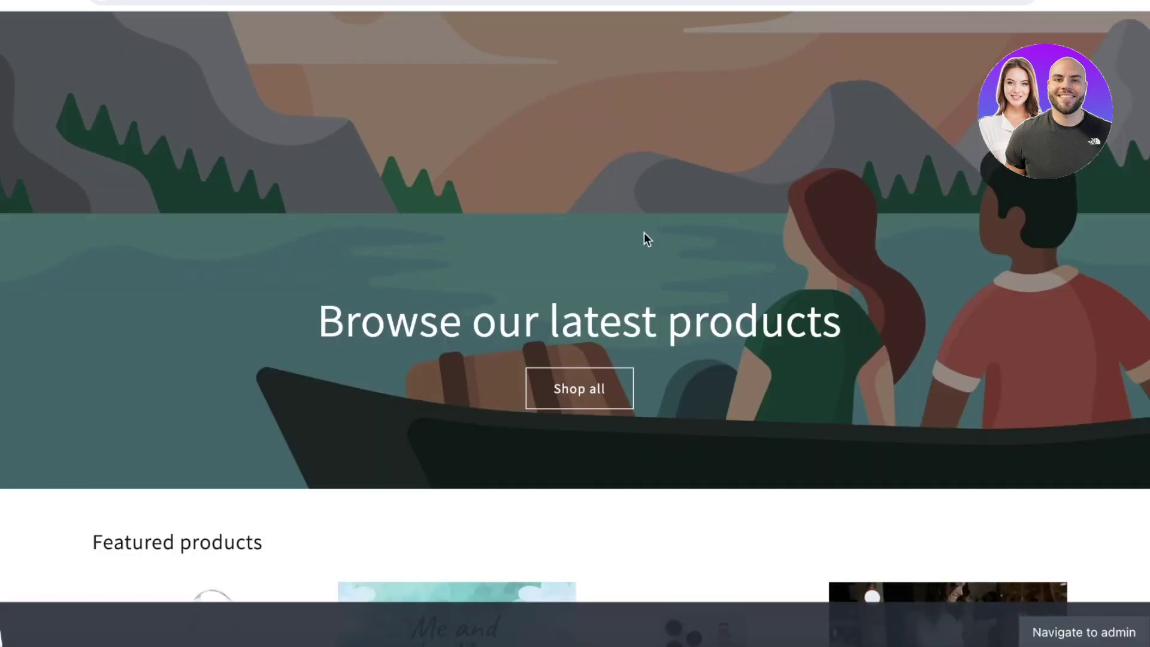
scroll(647, 238, up, 5)
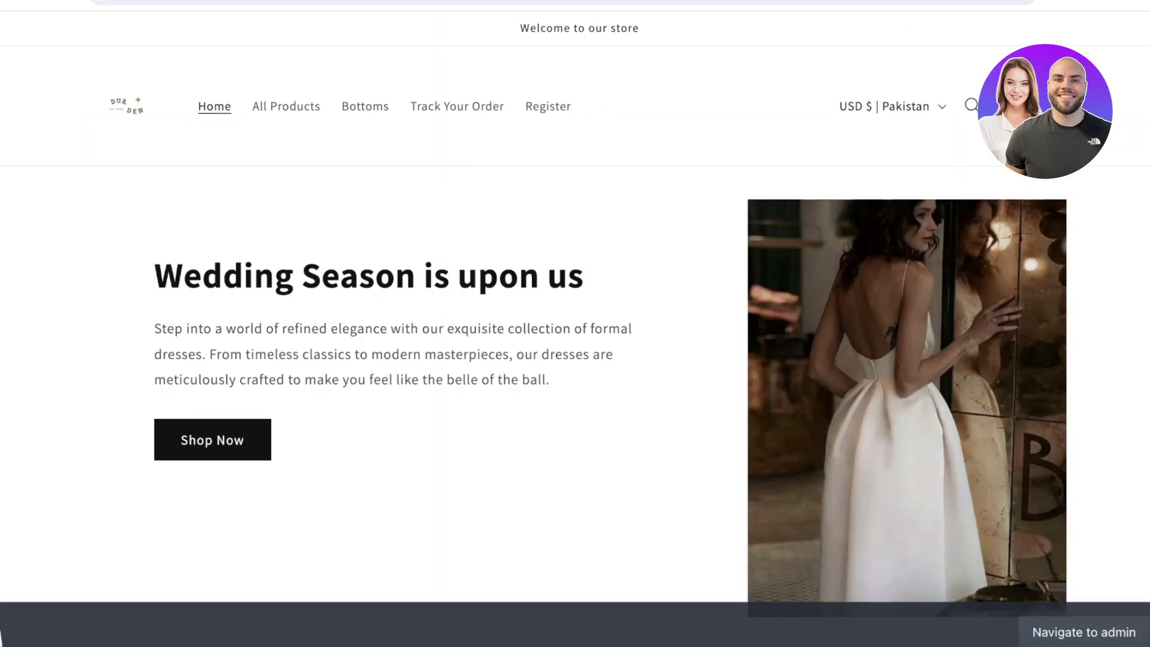
scroll(908, 246, down, 8)
scroll(907, 243, up, 8)
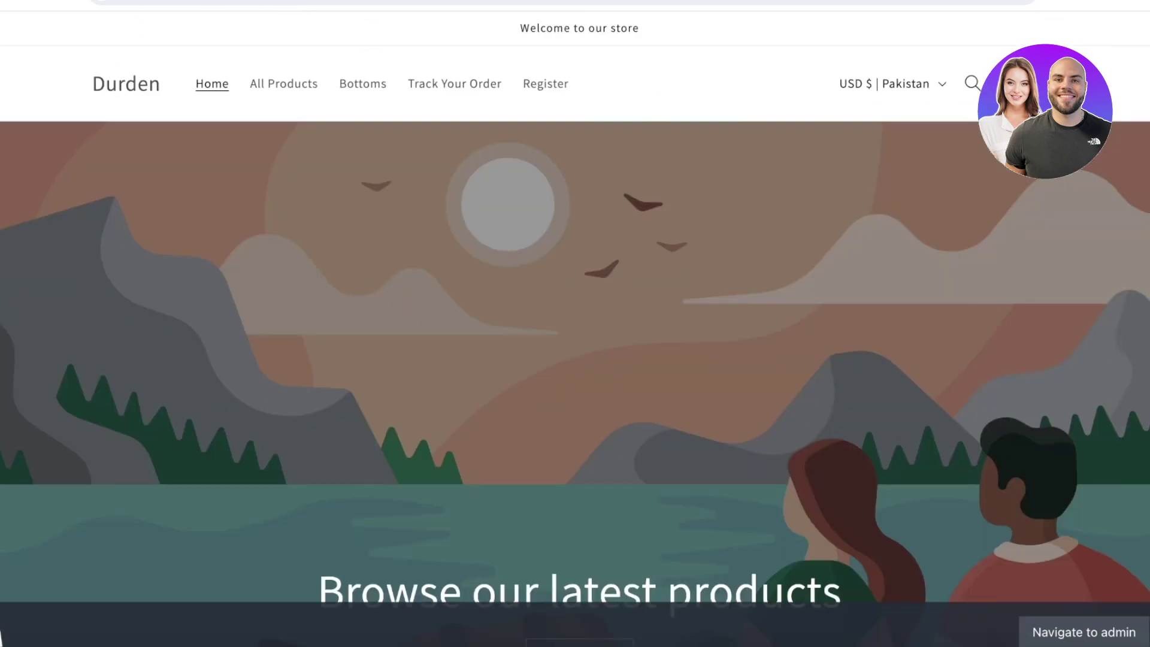